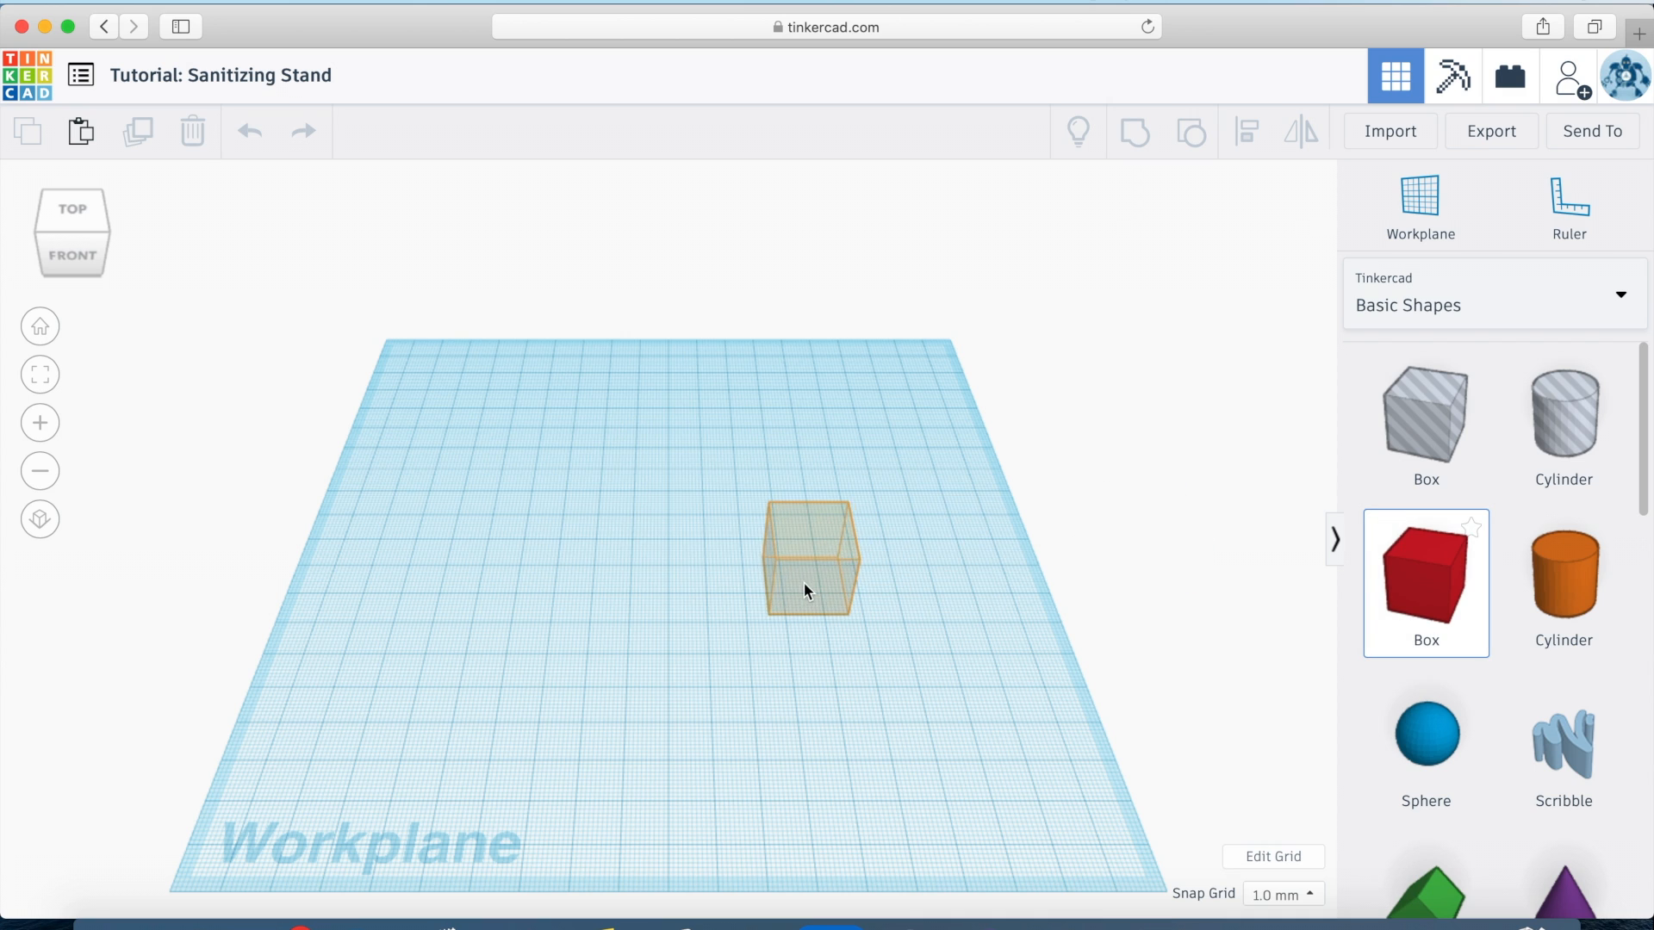
# - Add a solid box, set its length to 105 mm and move it to the middle of the workplane
pyautogui.click(746, 580)
pyautogui.click(753, 685)
pyautogui.write('105')
pyautogui.press('Return')
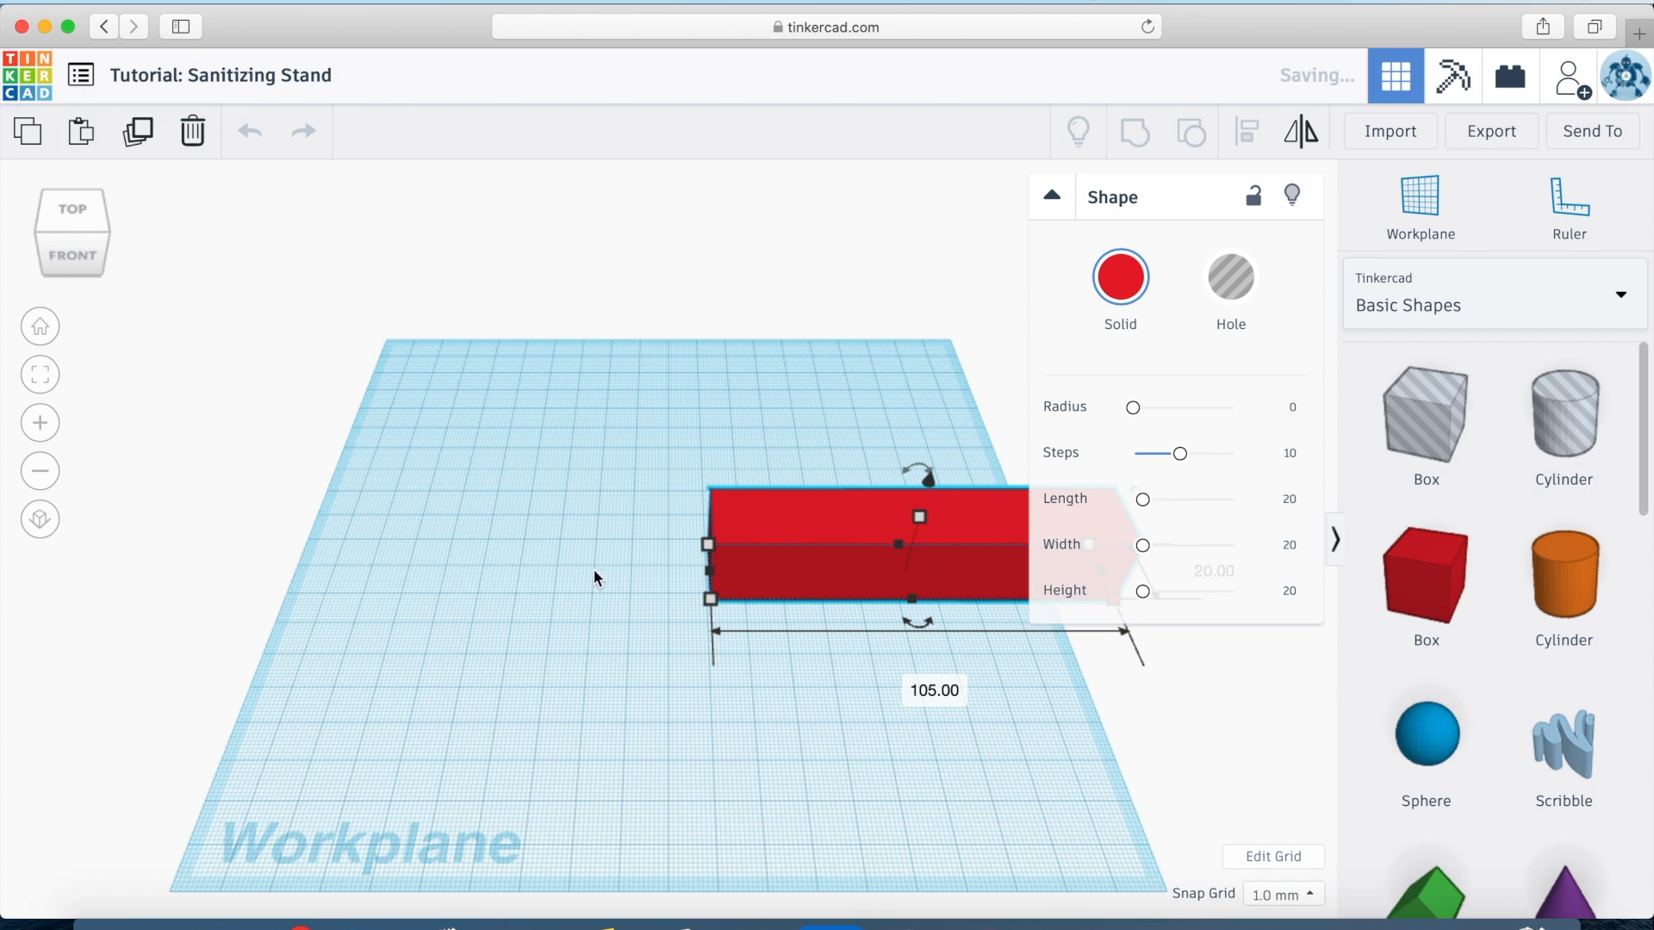
pyautogui.moveTo(735, 576); pyautogui.dragTo(491, 565)
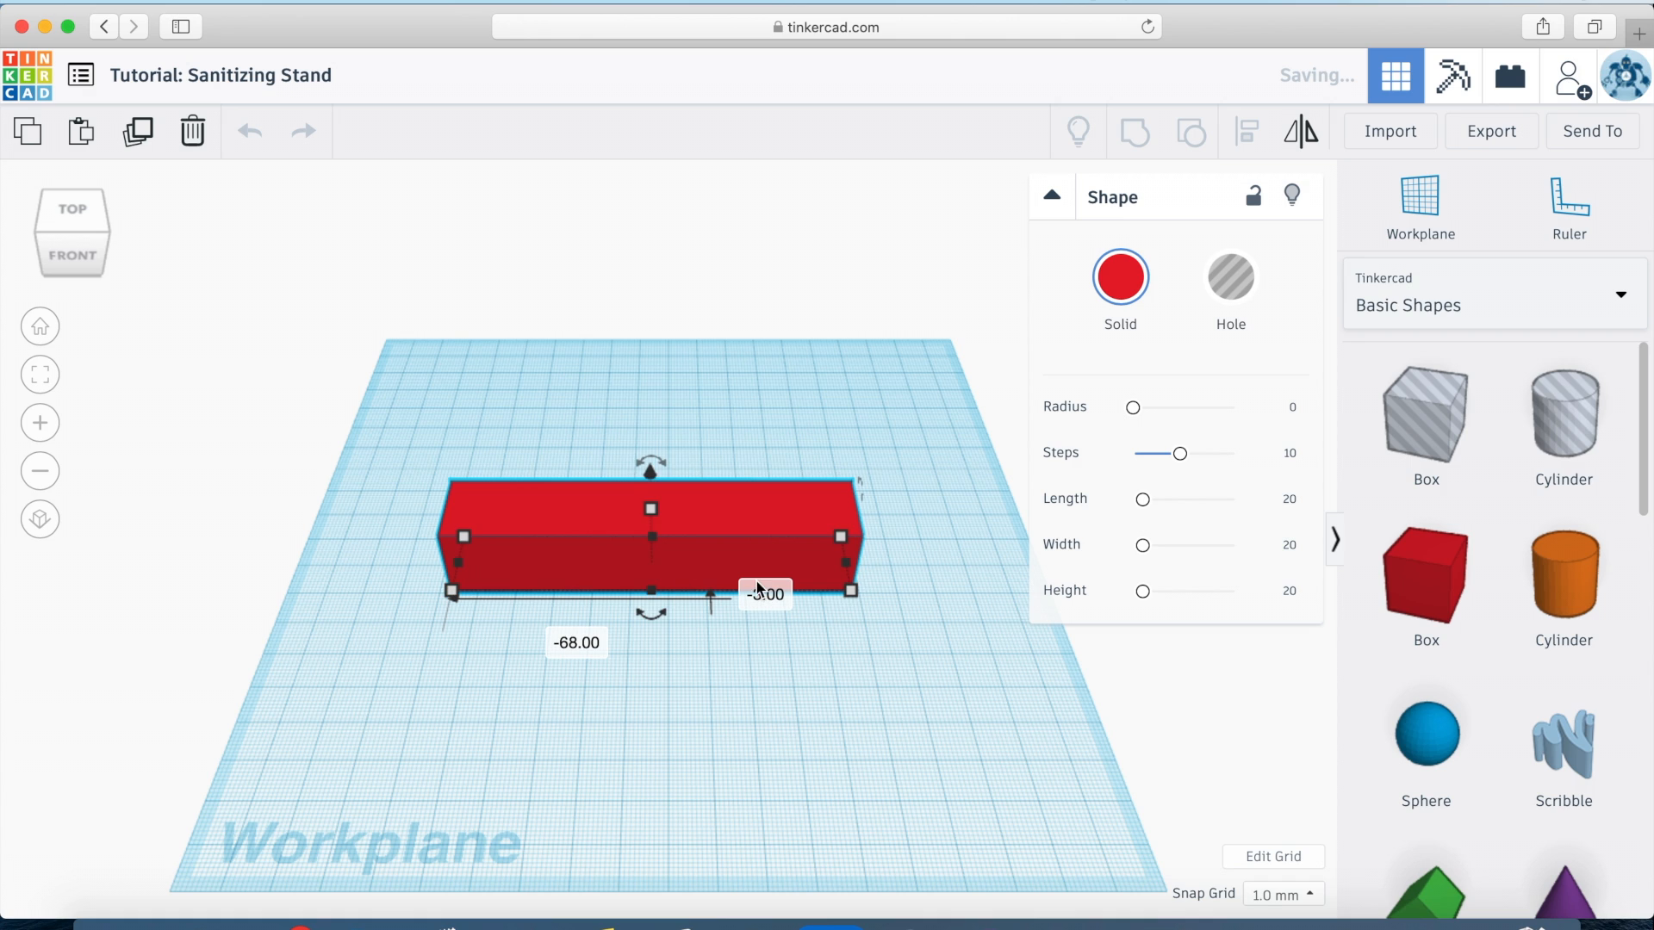
# - Set the long box's depth to 35 mm and its height to 3 mm to form a thin plate
pyautogui.click(945, 562)
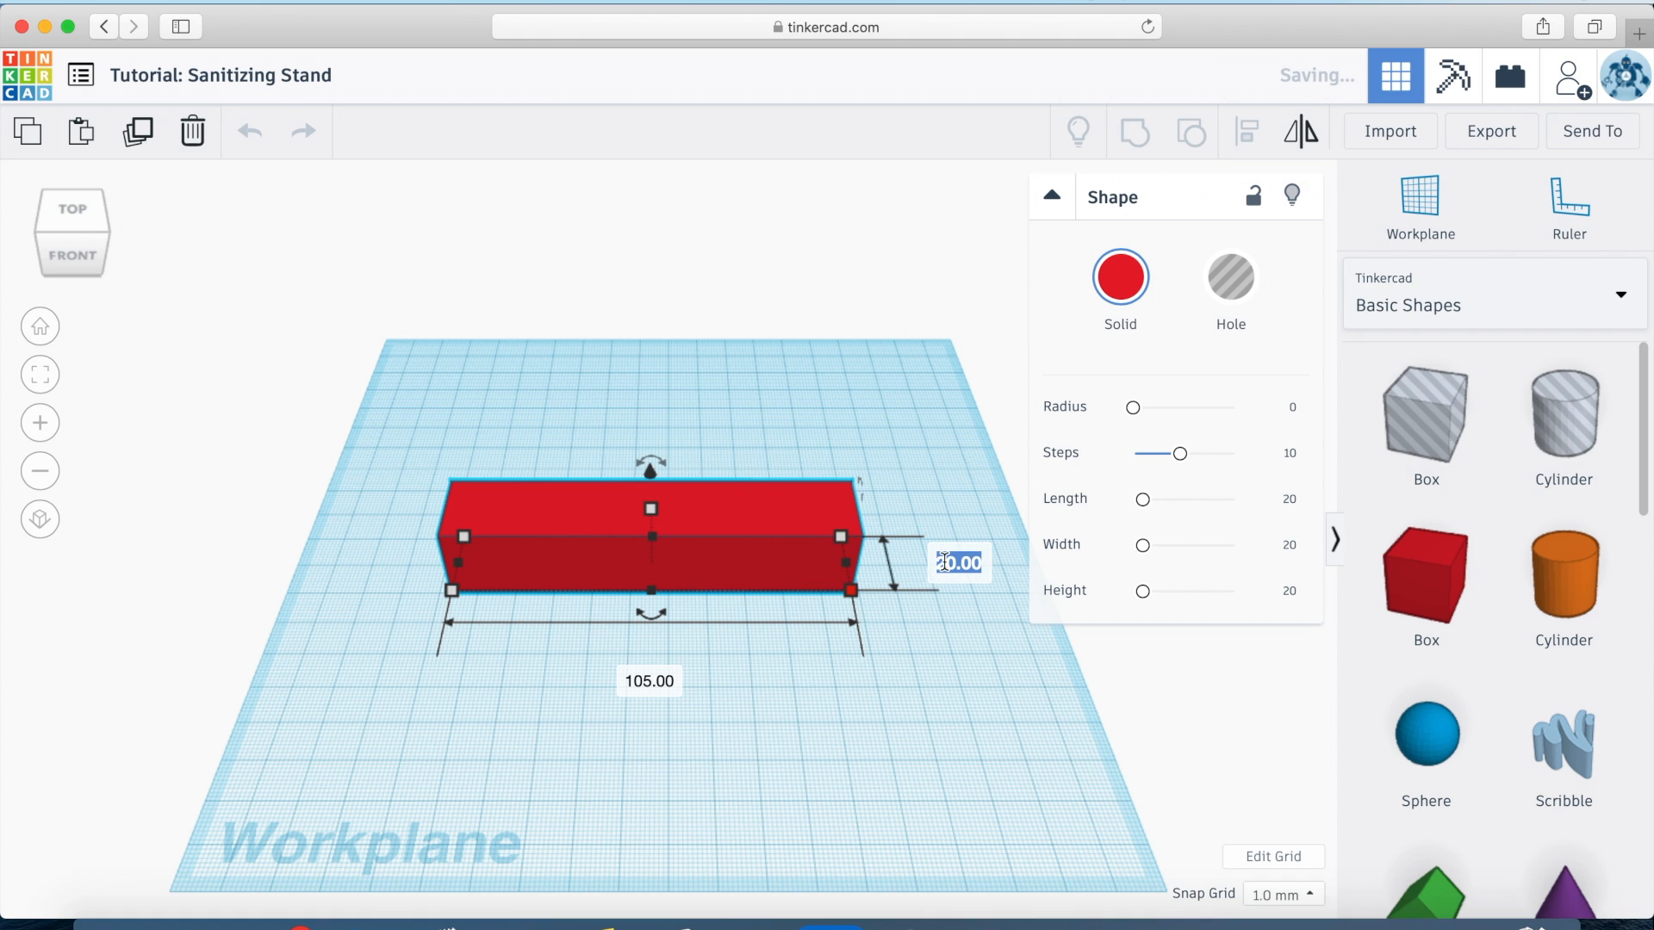
pyautogui.write('35')
pyautogui.press('Return')
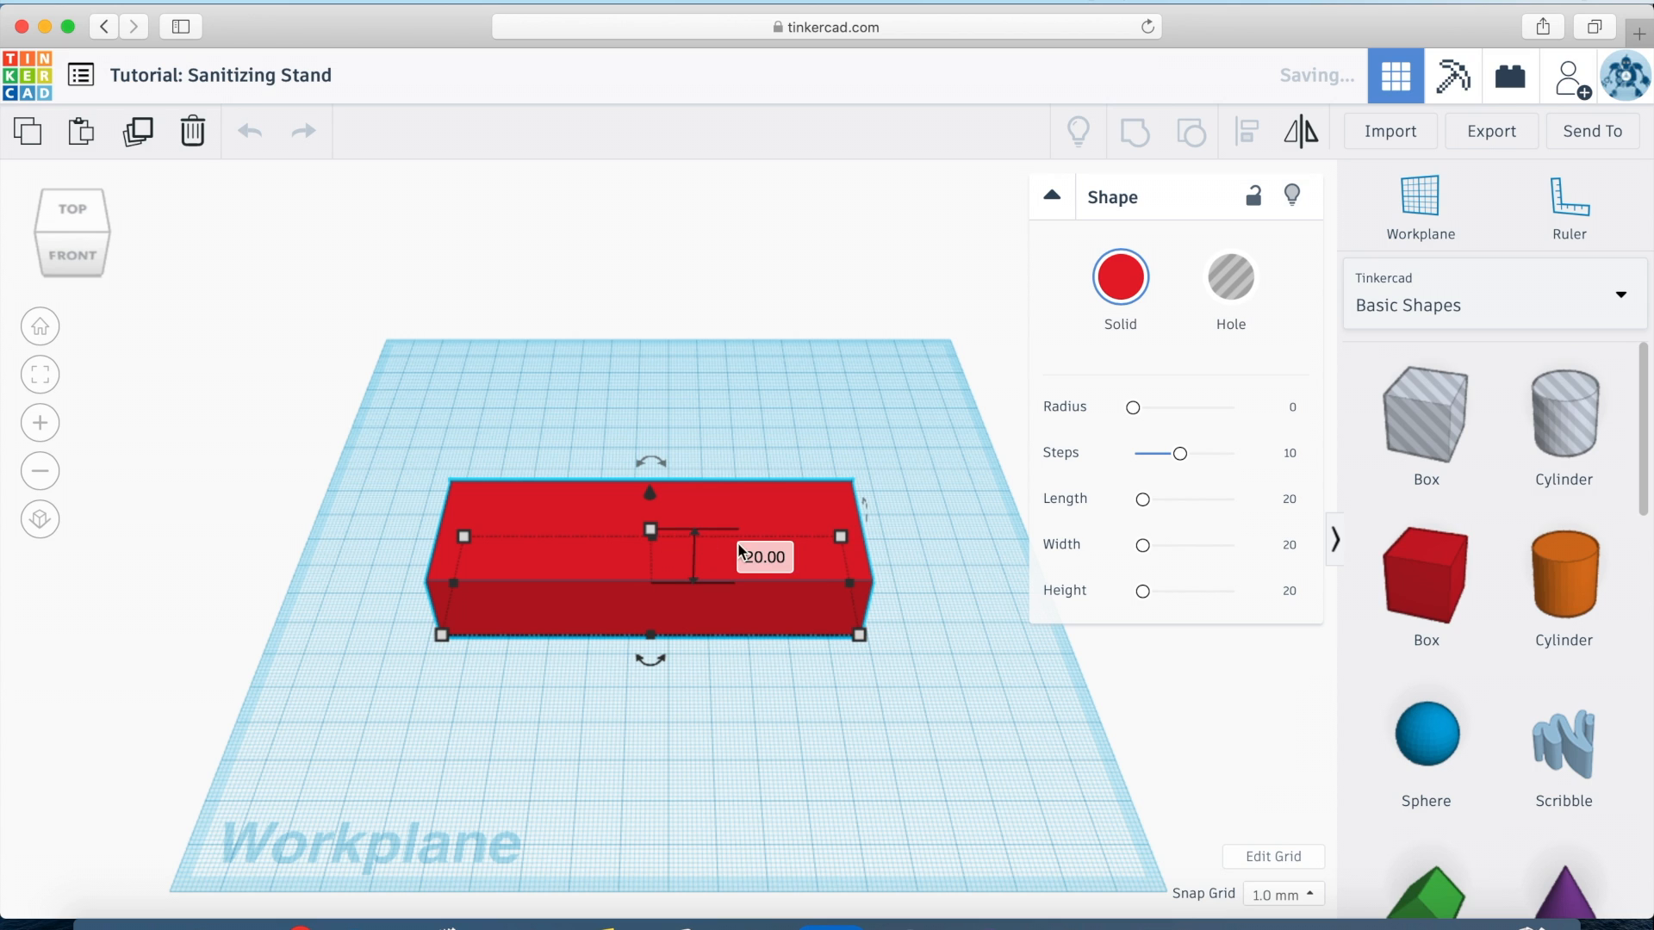
pyautogui.click(763, 557)
pyautogui.write('3')
pyautogui.press('Return')
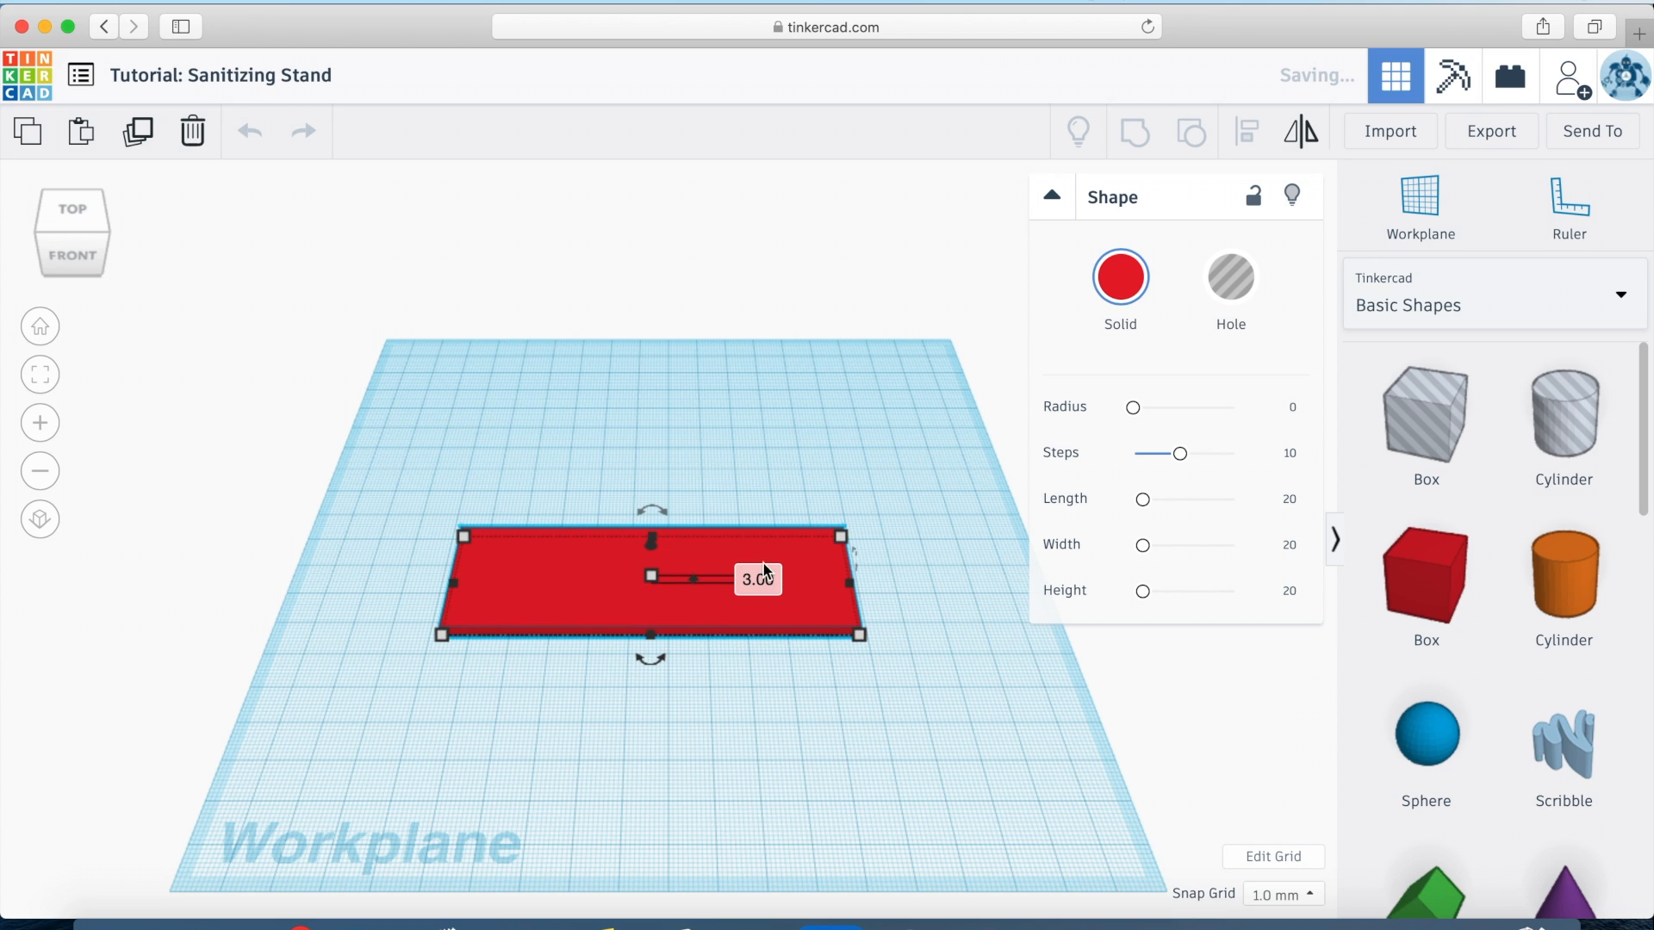
# - Add a second solid box in front of the plate, sized 30 mm wide, 35 mm deep and 10 mm high
pyautogui.moveTo(1411, 587); pyautogui.dragTo(783, 742)
pyautogui.moveTo(839, 780)
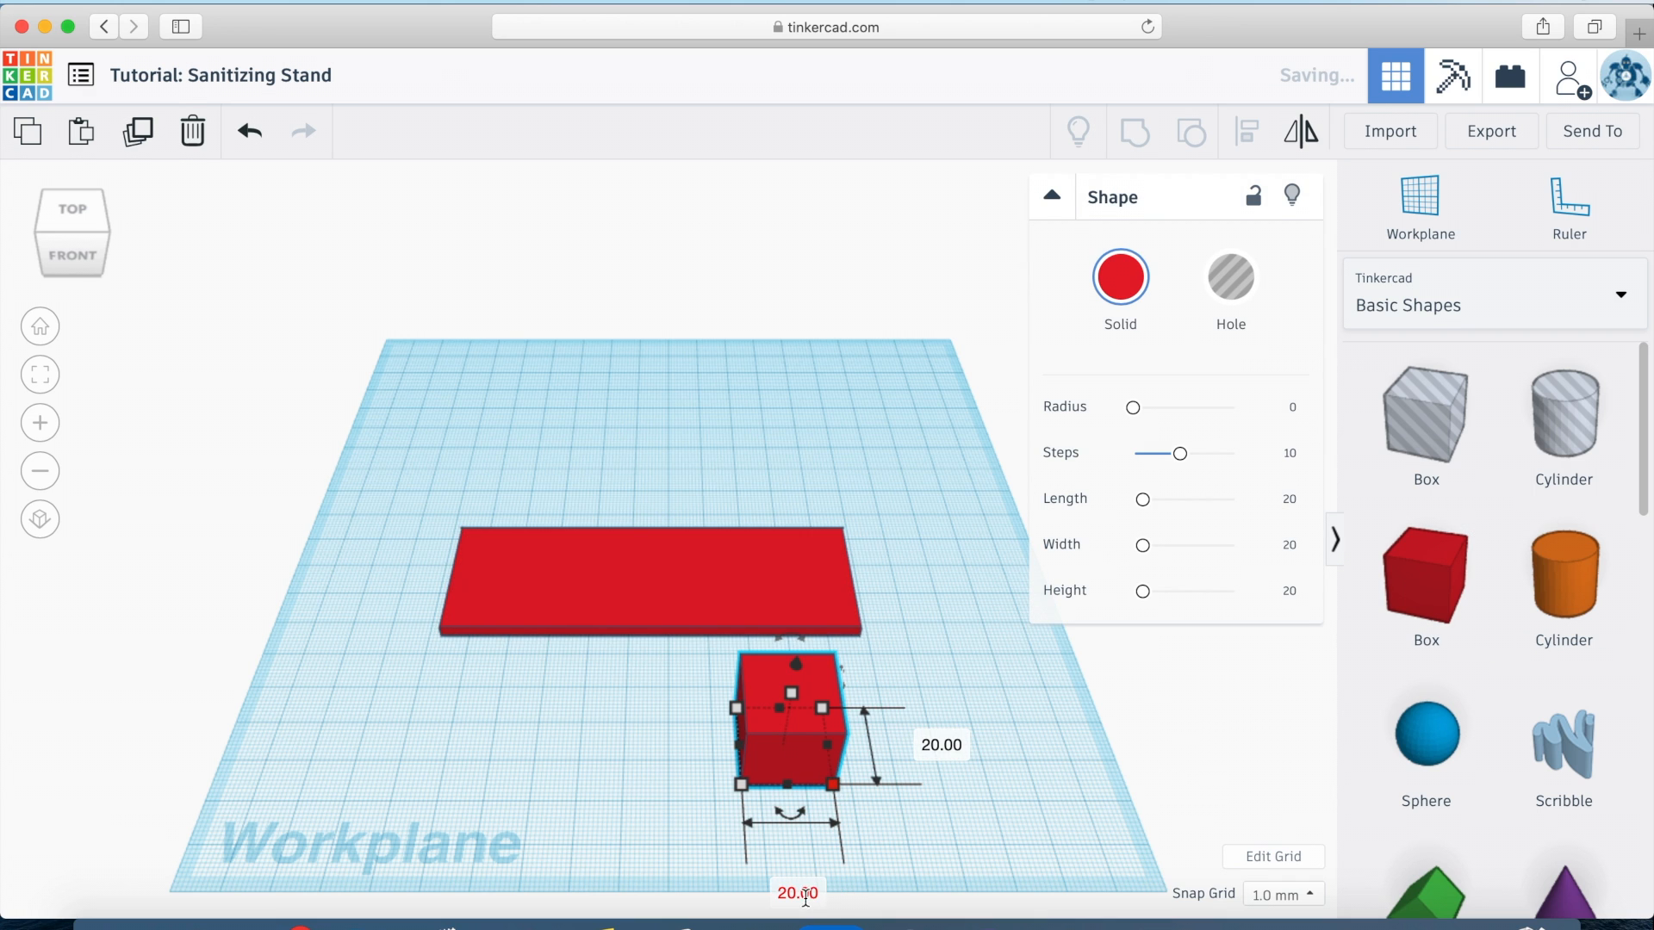
pyautogui.click(801, 894)
pyautogui.write('30')
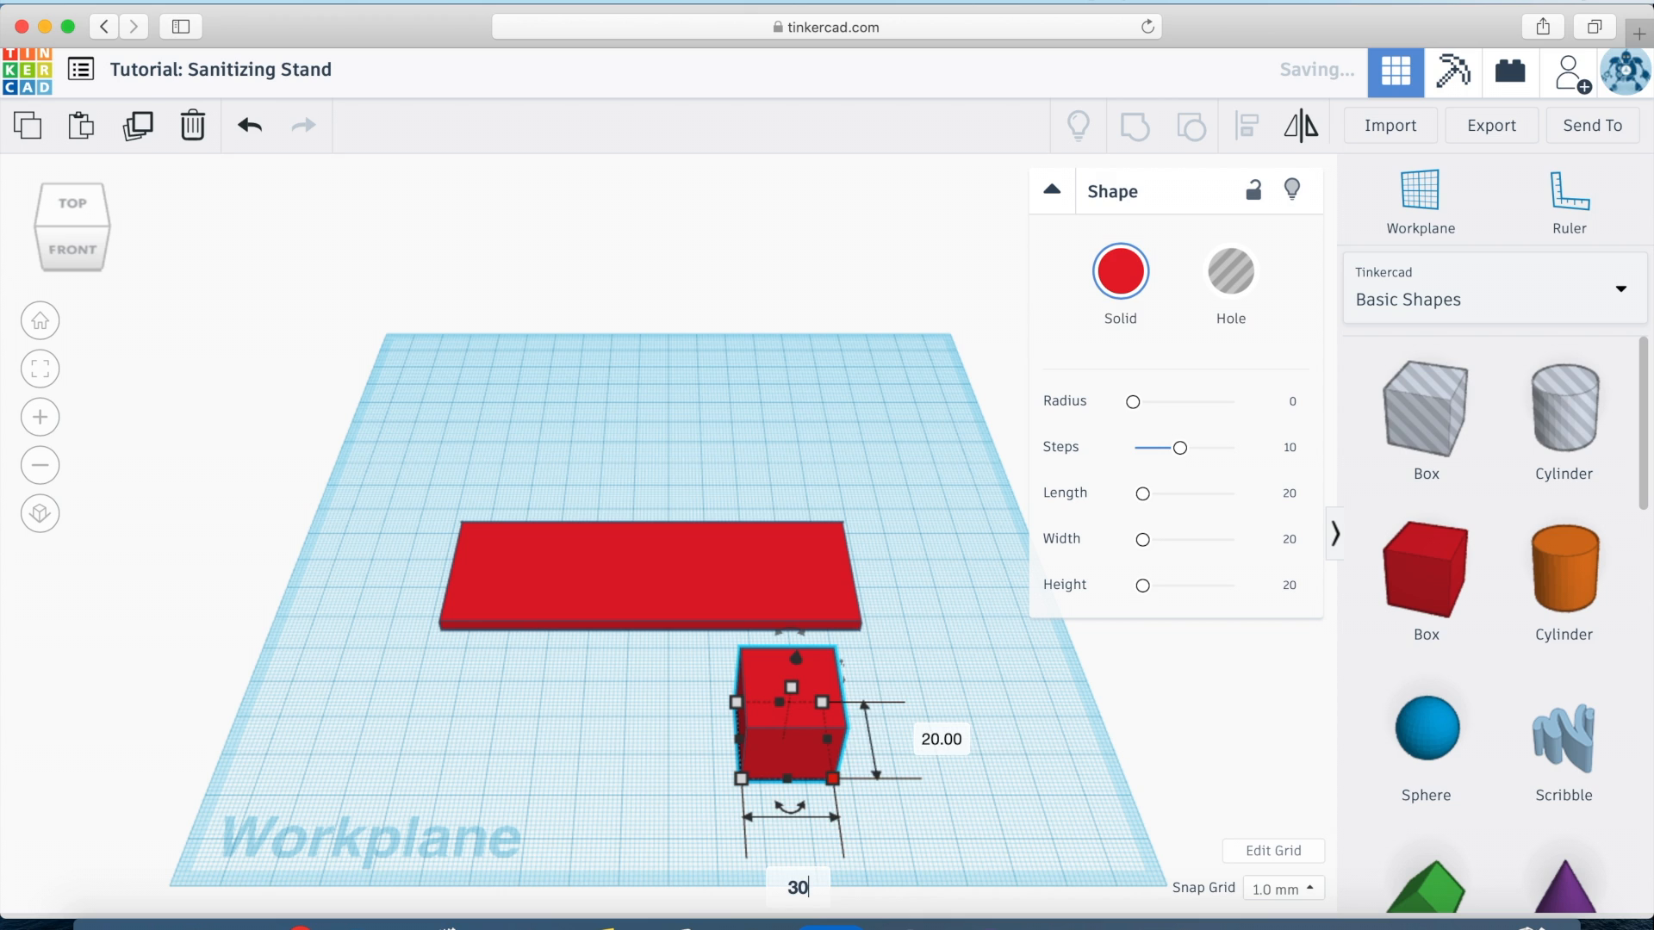
pyautogui.press('Return')
pyautogui.click(984, 739)
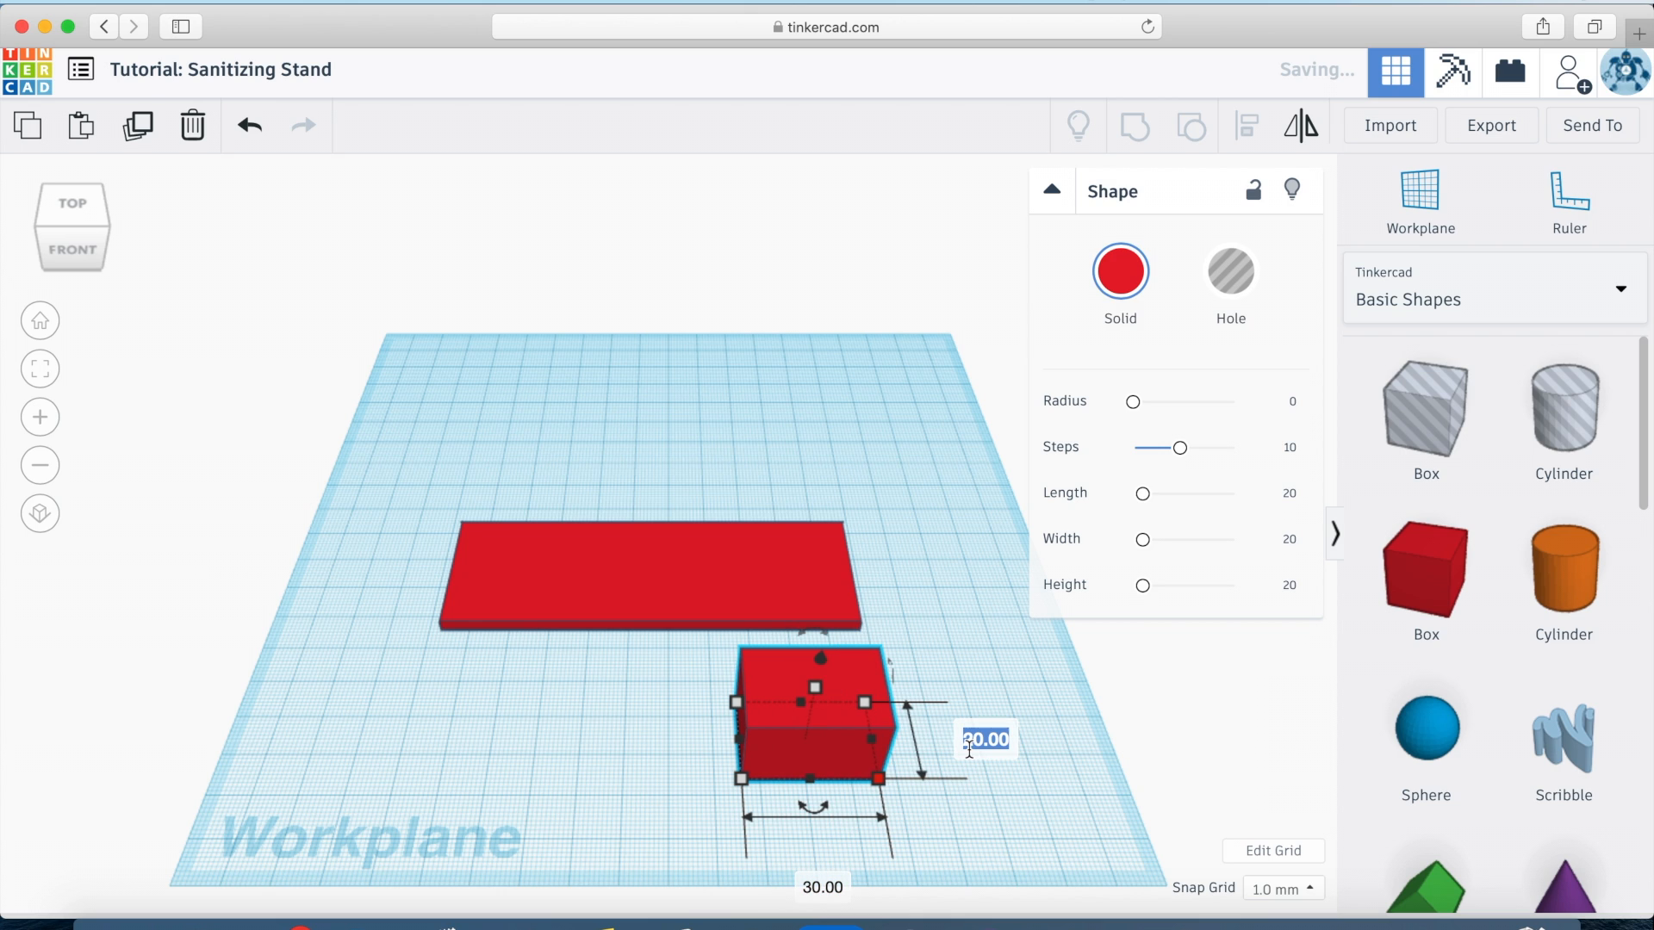
pyautogui.write('35')
pyautogui.press('Return')
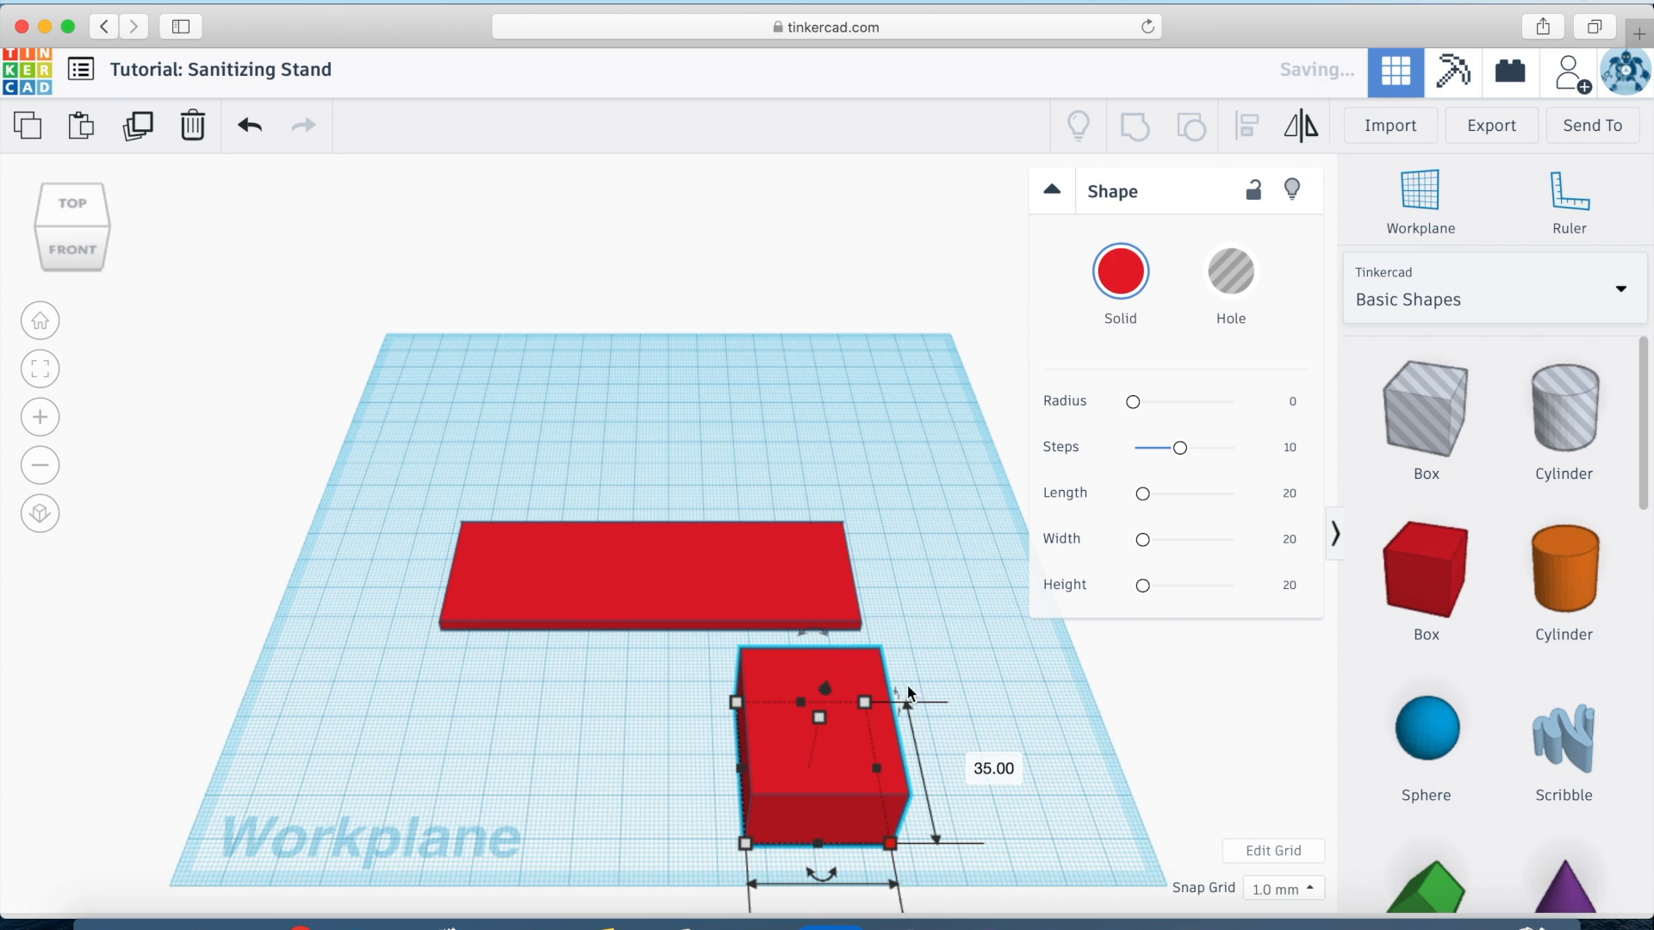
pyautogui.moveTo(822, 719)
pyautogui.click(930, 744)
pyautogui.write('10')
pyautogui.press('Return')
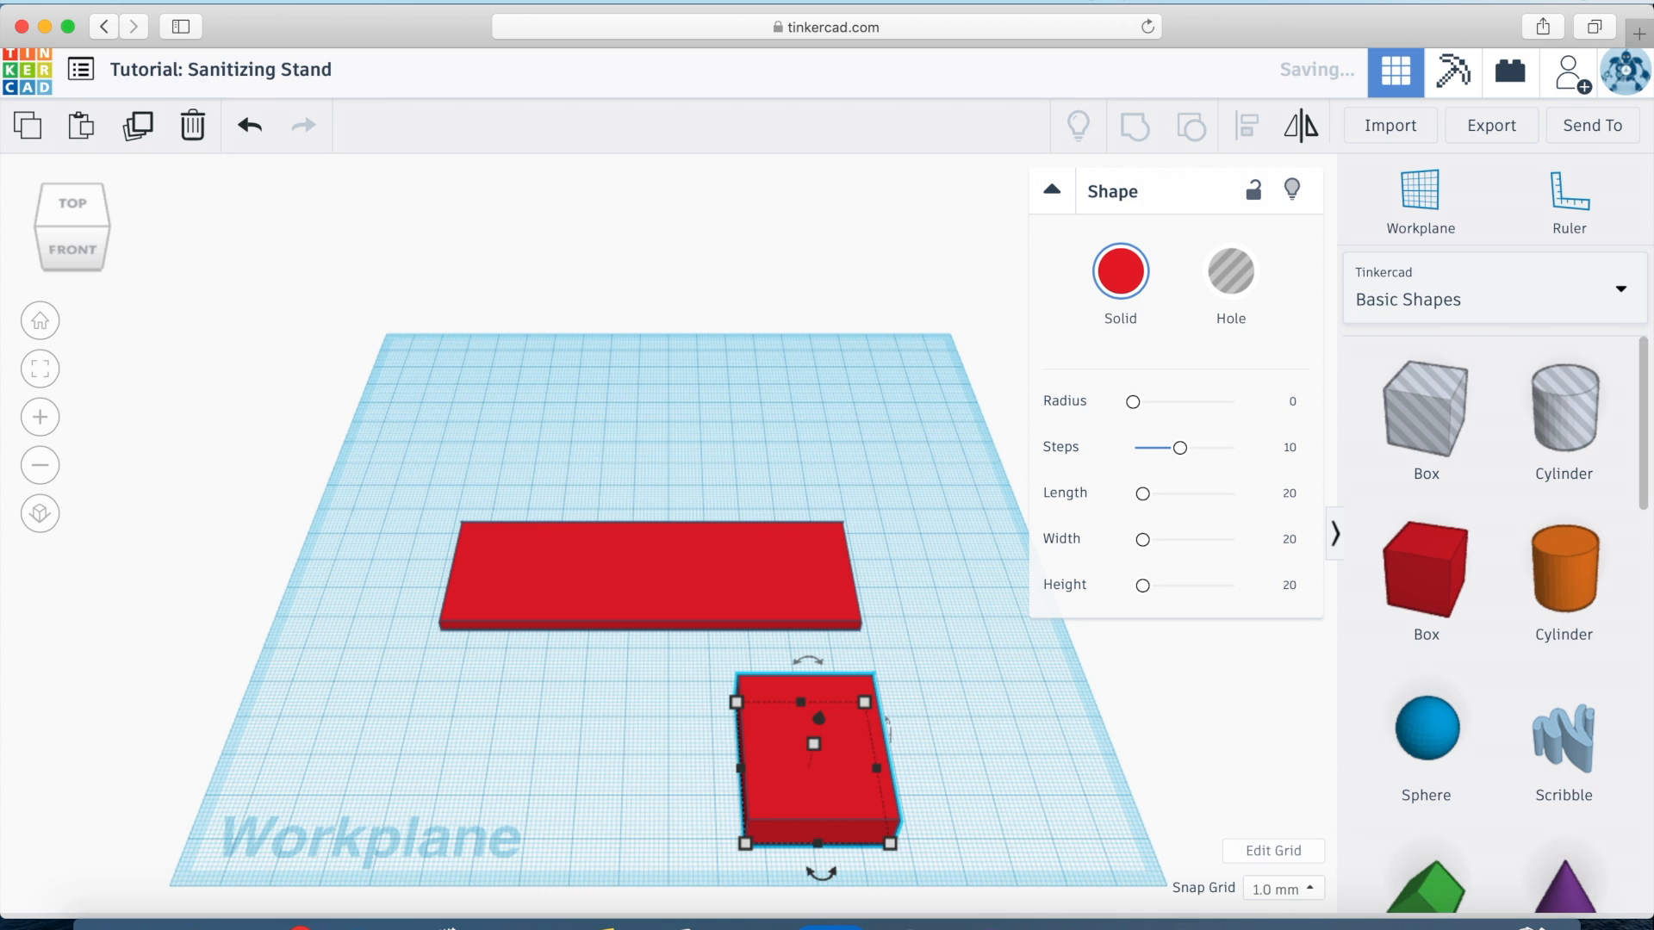
# - Place a hole box beside the plate and size it 27 mm wide, 32 mm deep and 20 mm high
pyautogui.moveTo(1427, 412); pyautogui.dragTo(978, 646)
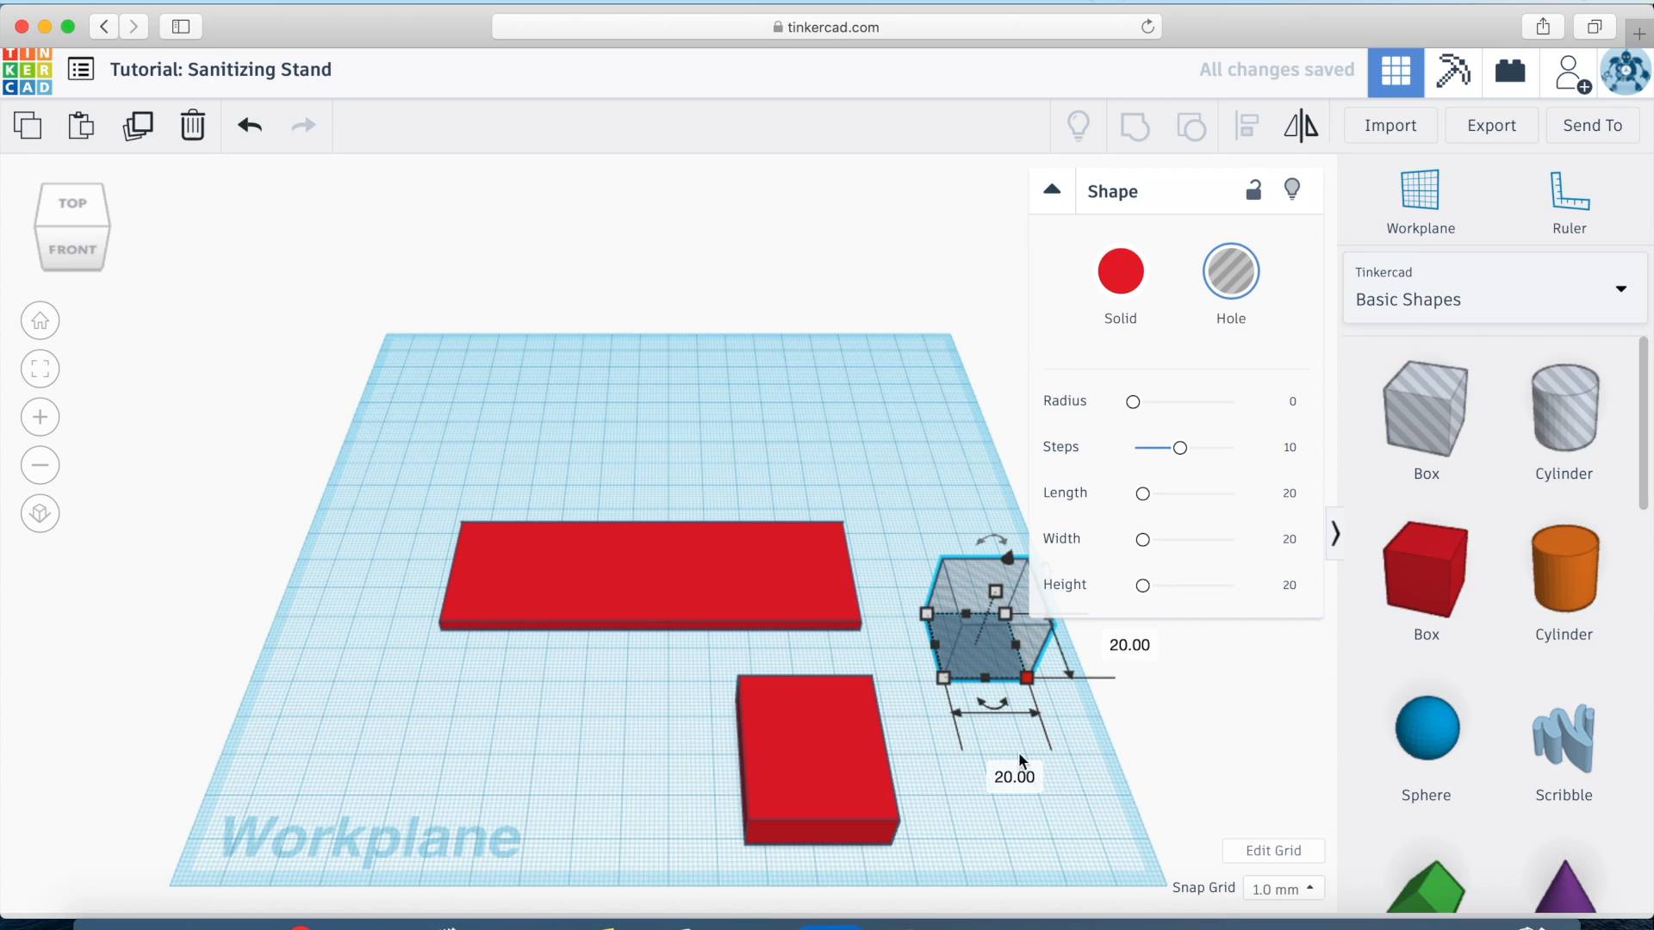
pyautogui.write('27')
pyautogui.press('Return')
pyautogui.click(1140, 647)
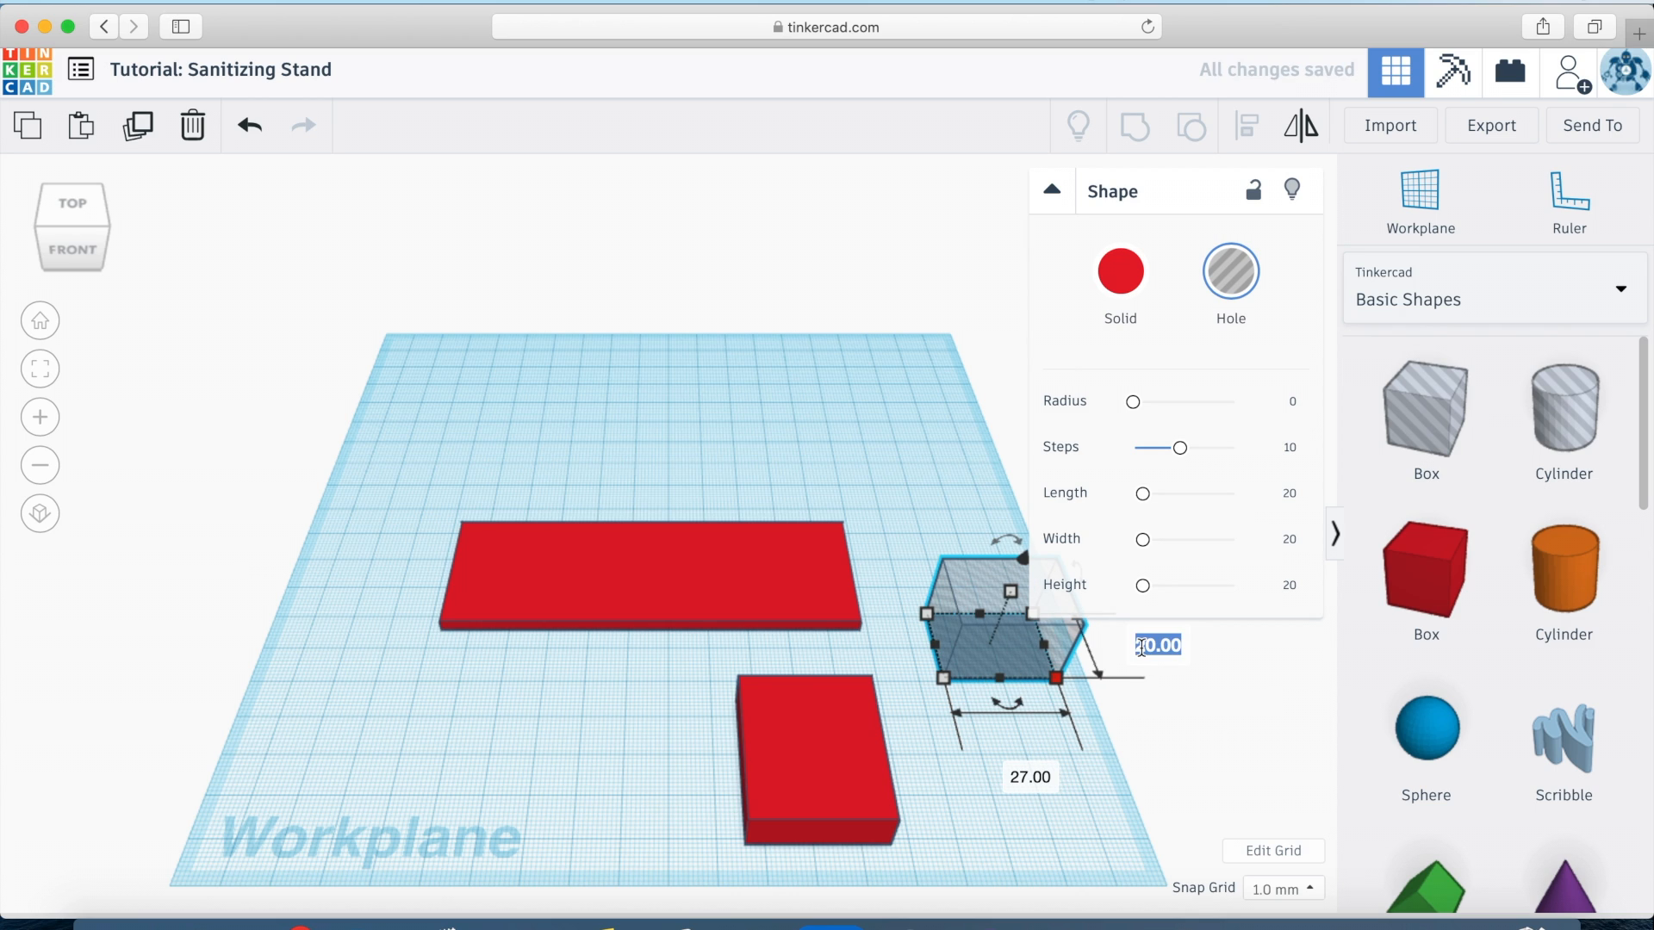
pyautogui.write('32')
pyautogui.press('Return')
pyautogui.moveTo(1031, 621)
pyautogui.click(1109, 641)
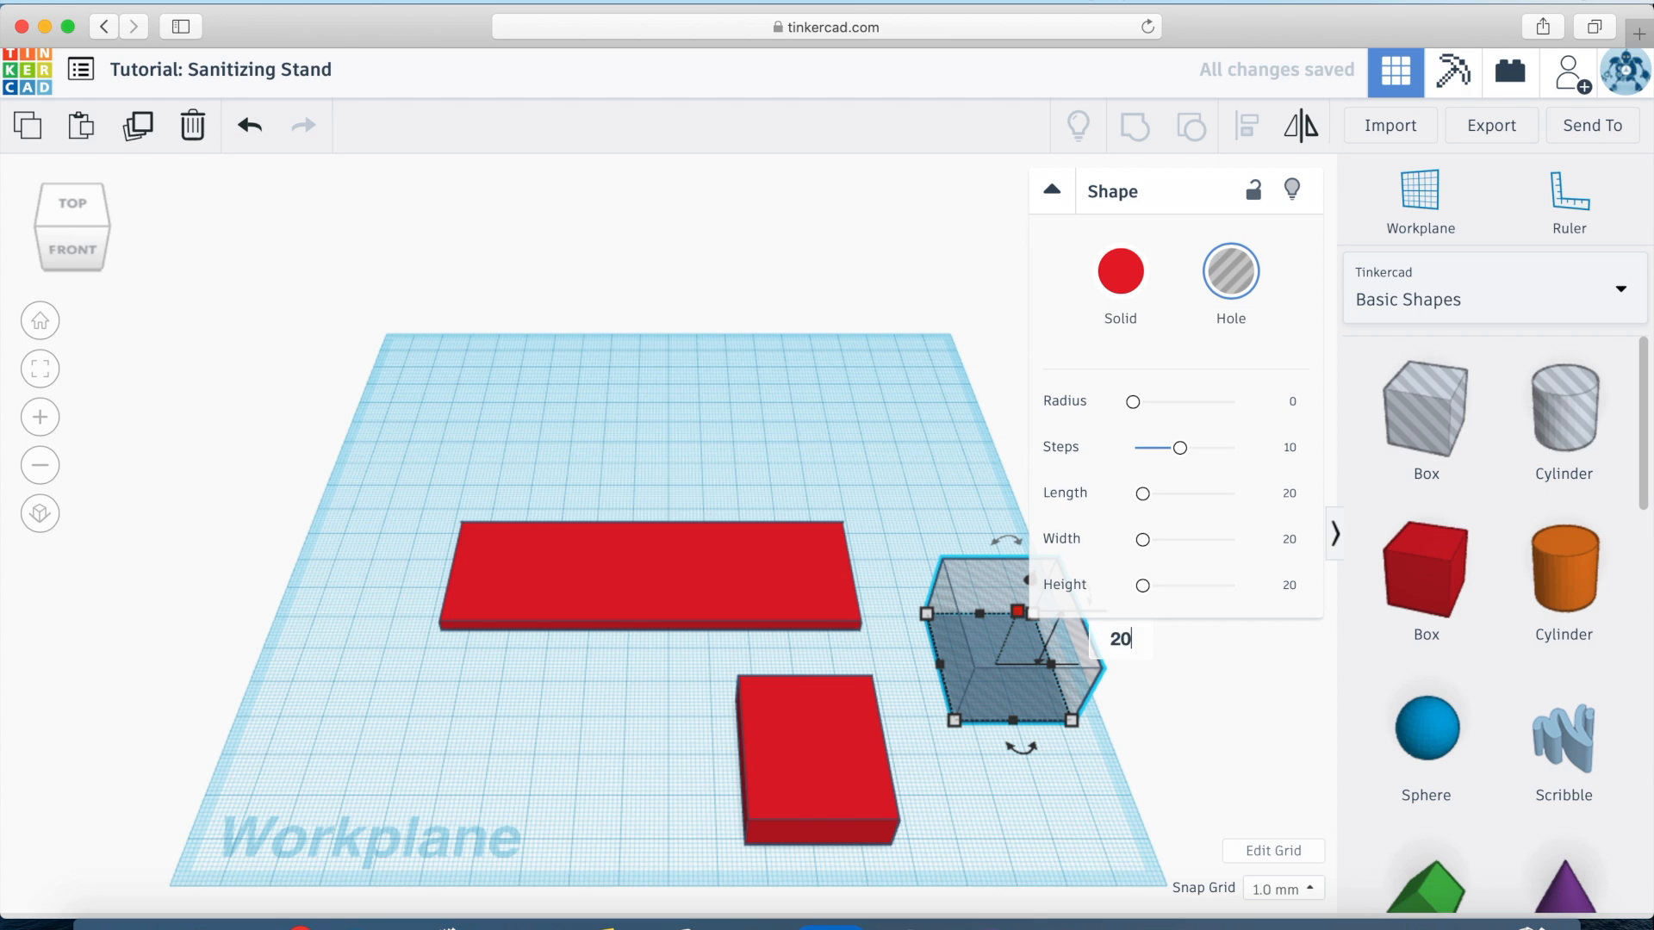
pyautogui.click(1036, 770)
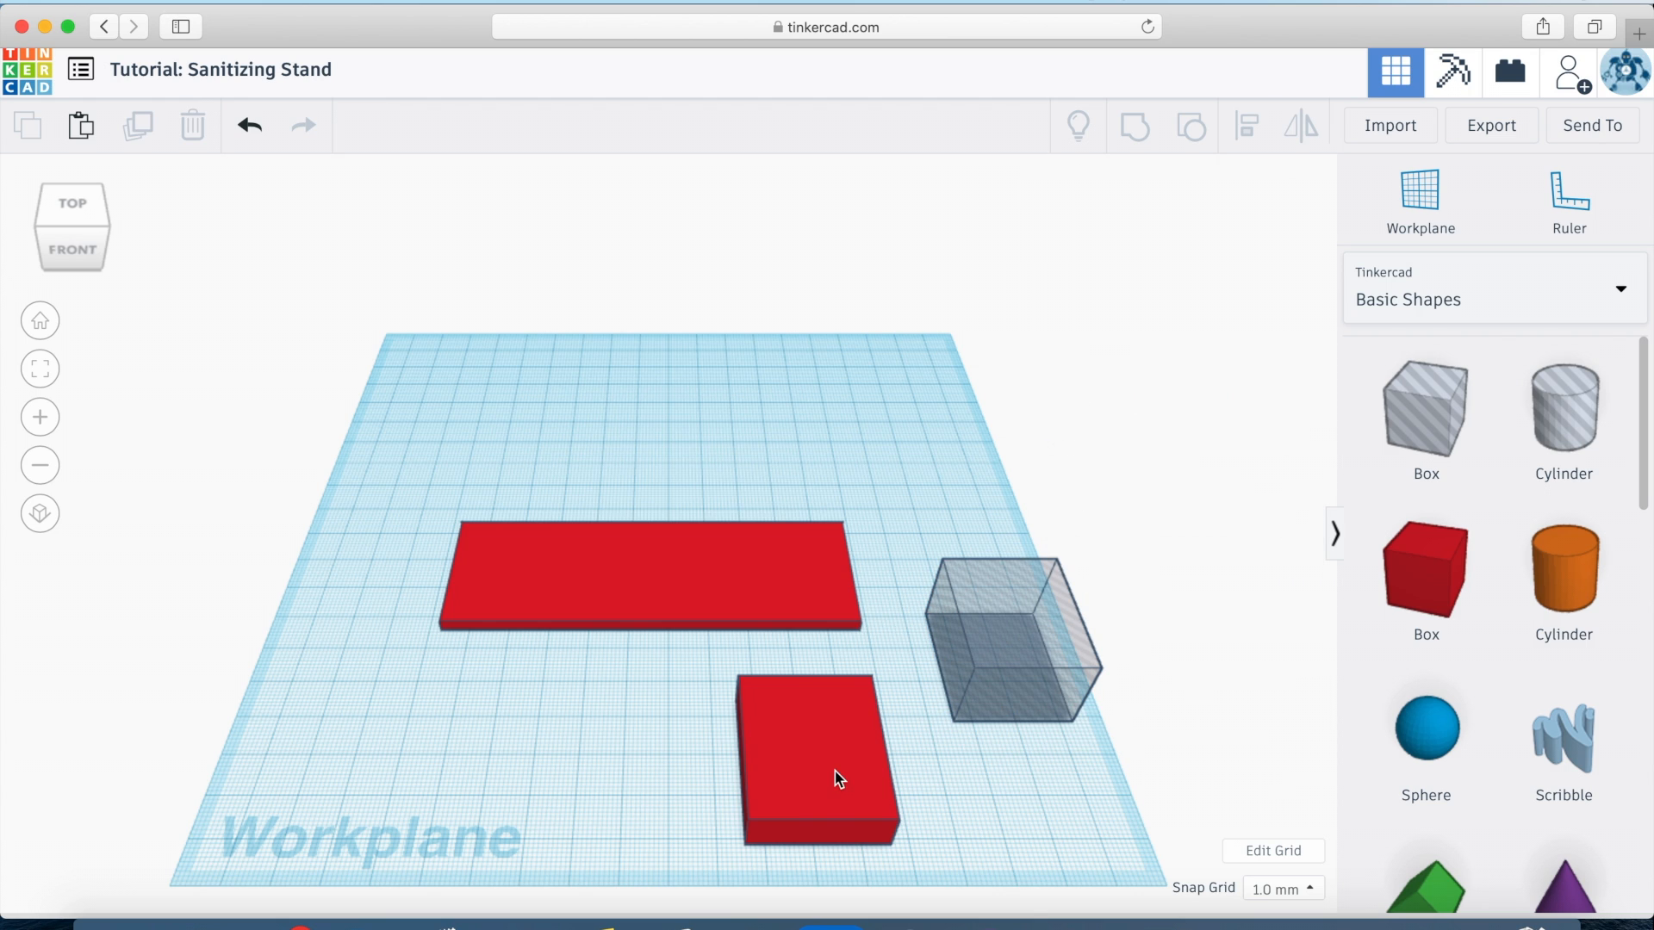
# - Collapse the hole box's shape settings and raise the hole box slightly above the workplane
pyautogui.click(1000, 632)
pyautogui.click(1052, 191)
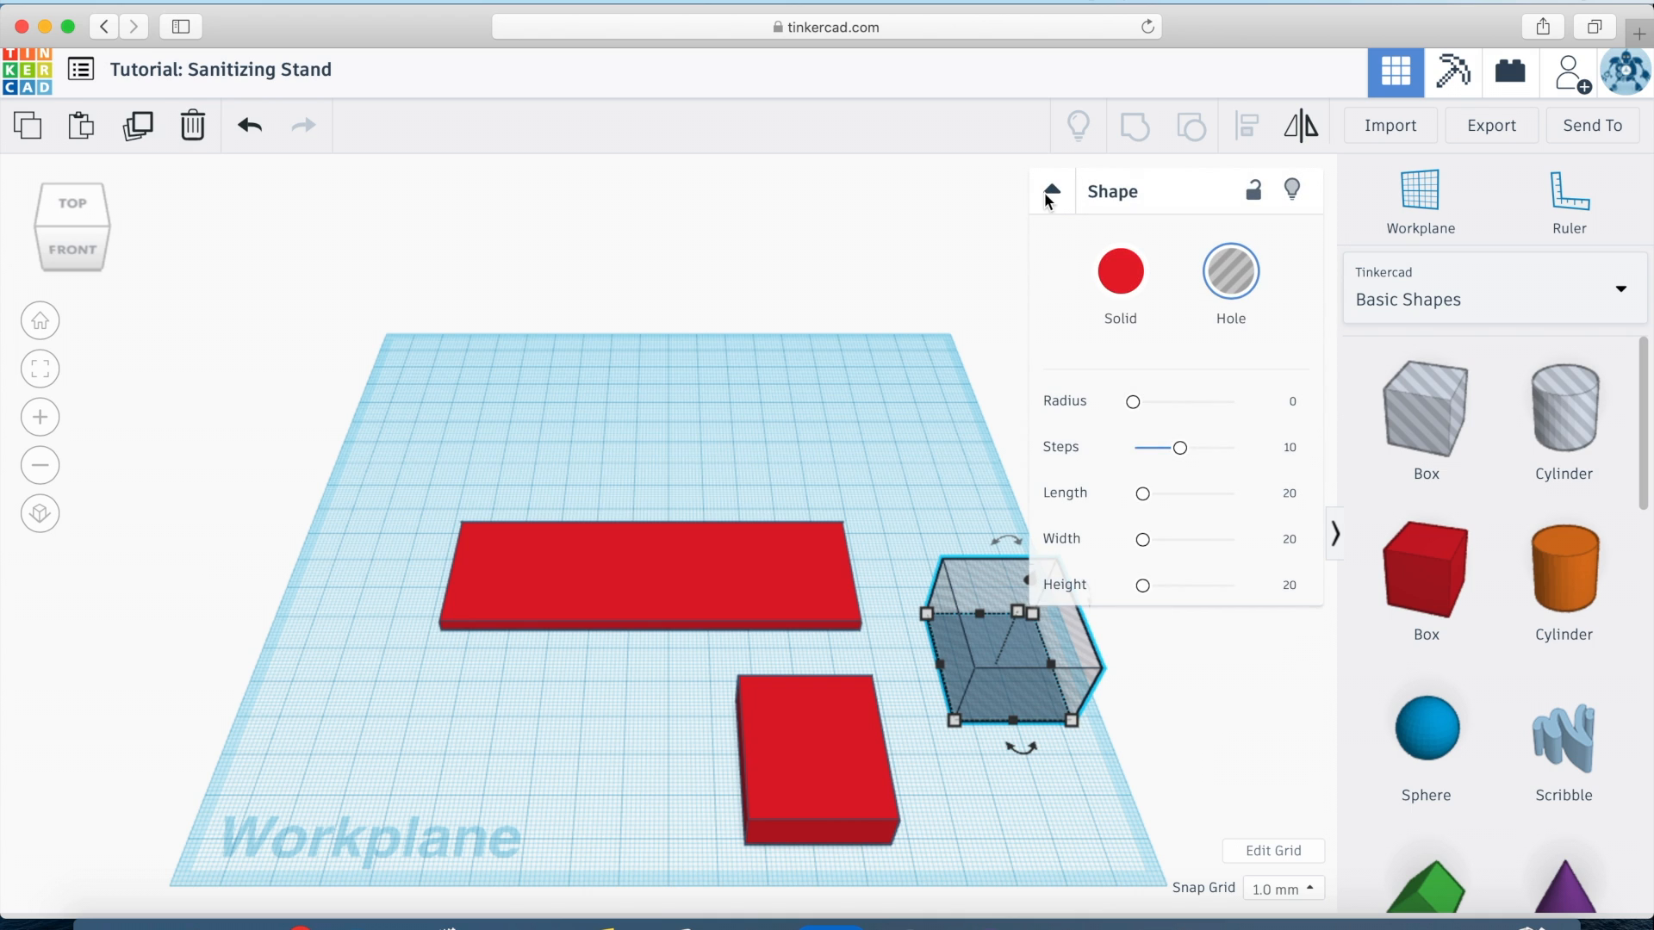
pyautogui.moveTo(1030, 577); pyautogui.dragTo(1034, 570)
pyautogui.click(1047, 770)
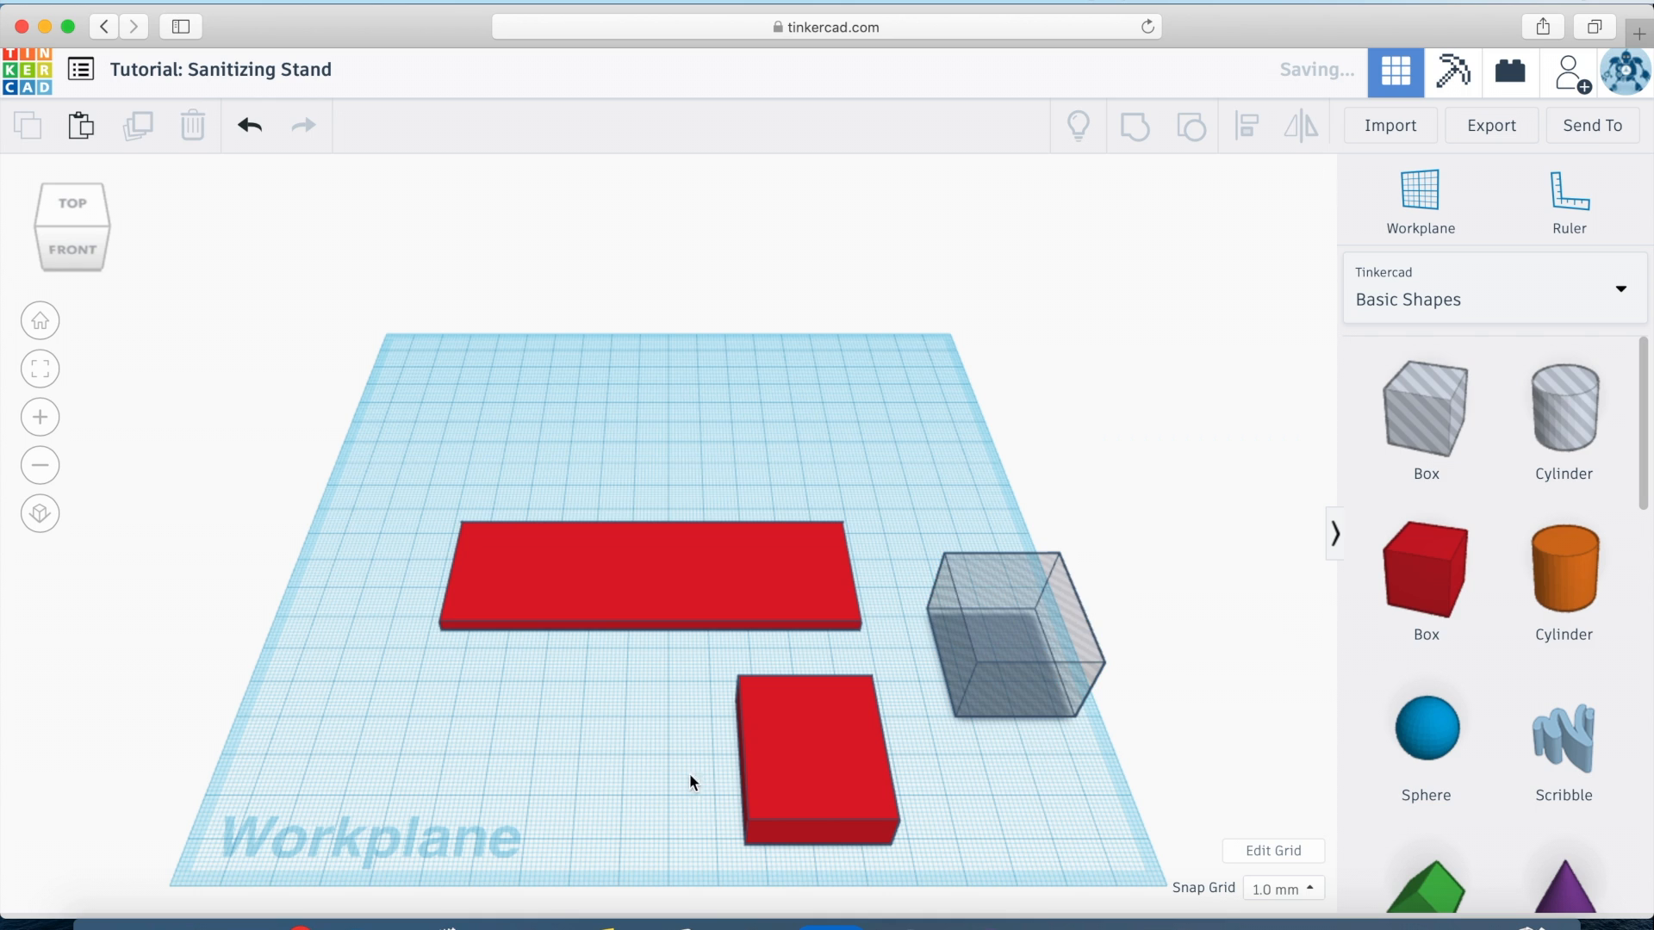
# - Centre the hole box and the small solid box on each other in both horizontal directions and group them into a hollow tray
pyautogui.moveTo(617, 758); pyautogui.dragTo(1062, 645)
pyautogui.press('l')
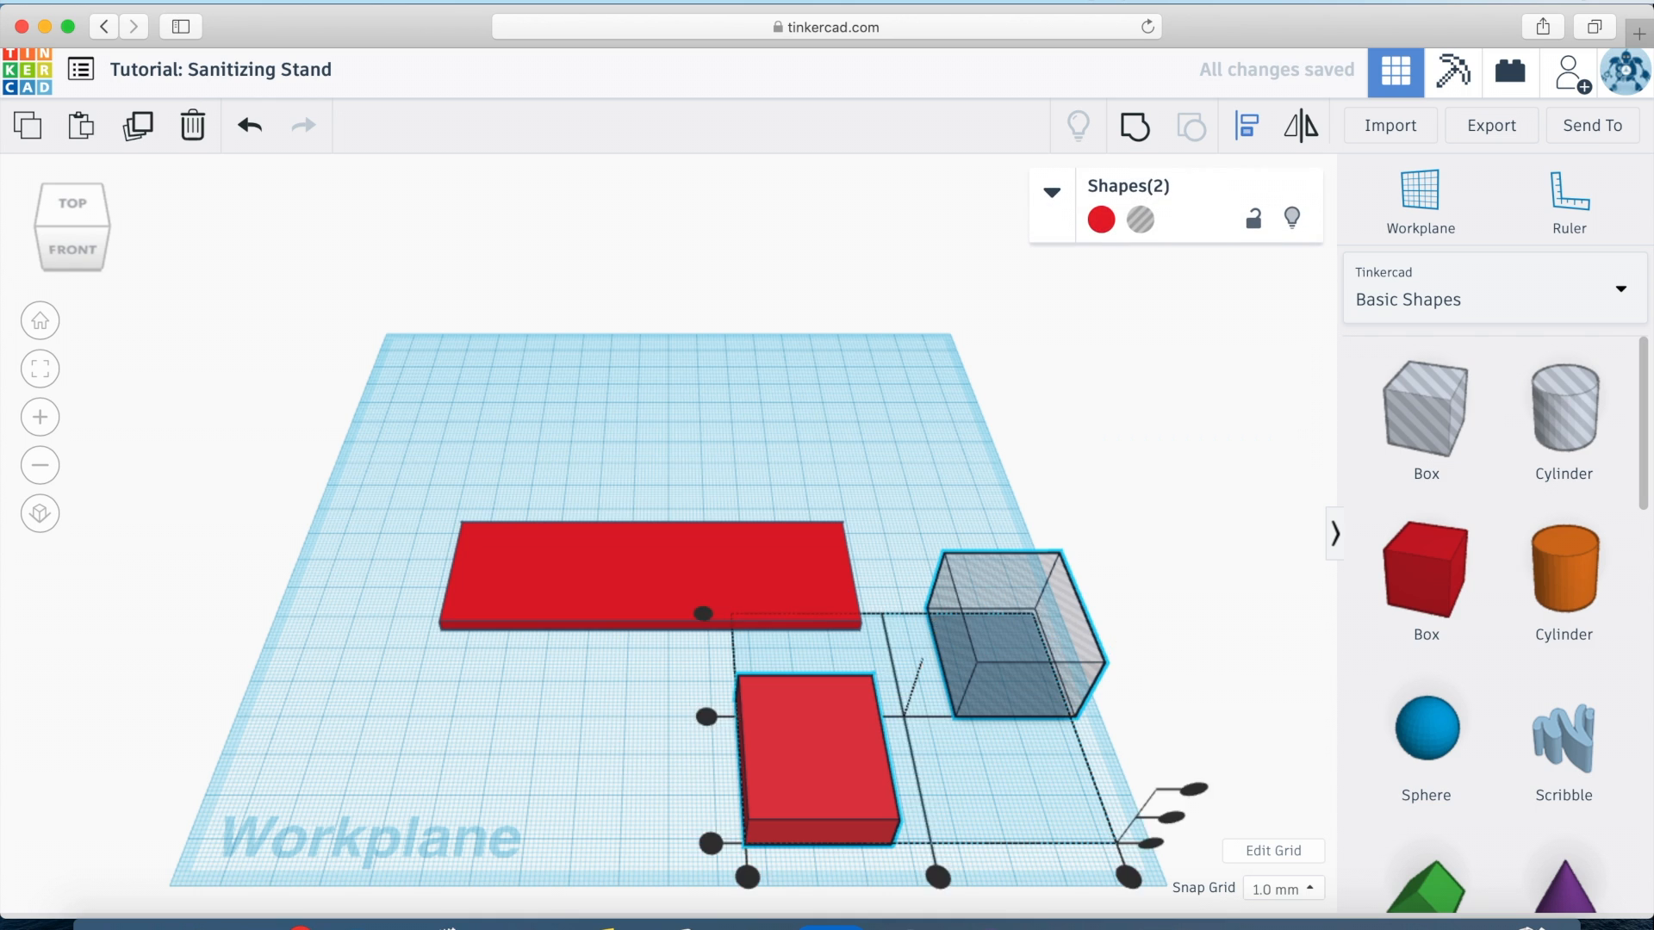
pyautogui.click(938, 877)
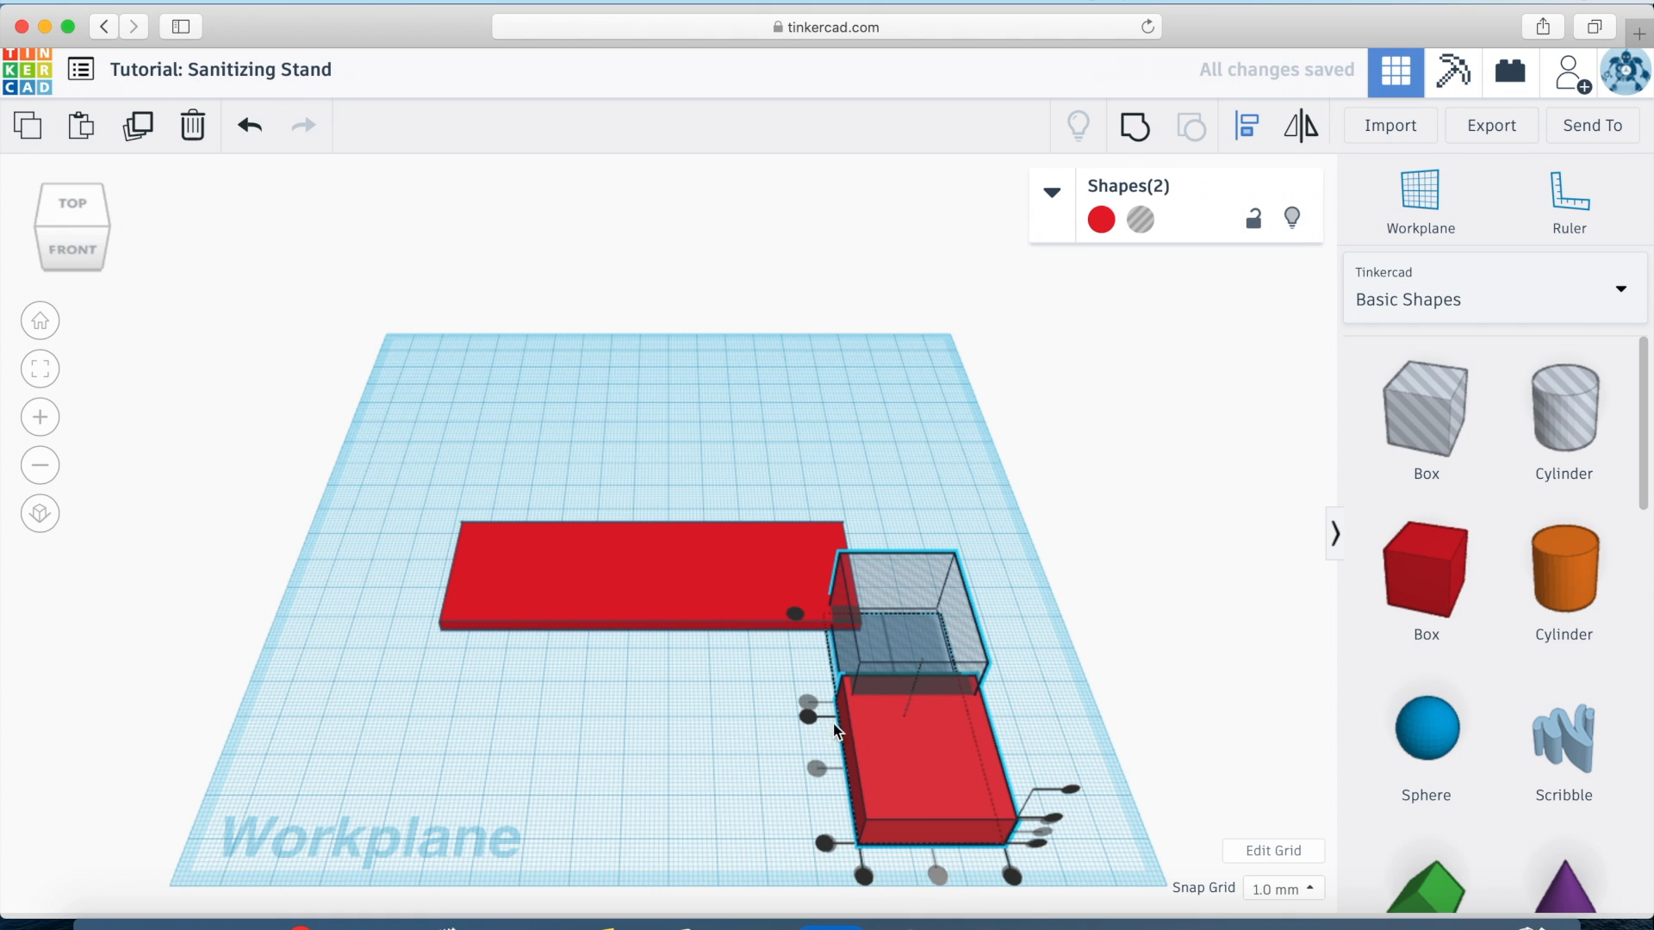
pyautogui.click(808, 717)
pyautogui.moveTo(1052, 832); pyautogui.dragTo(808, 684)
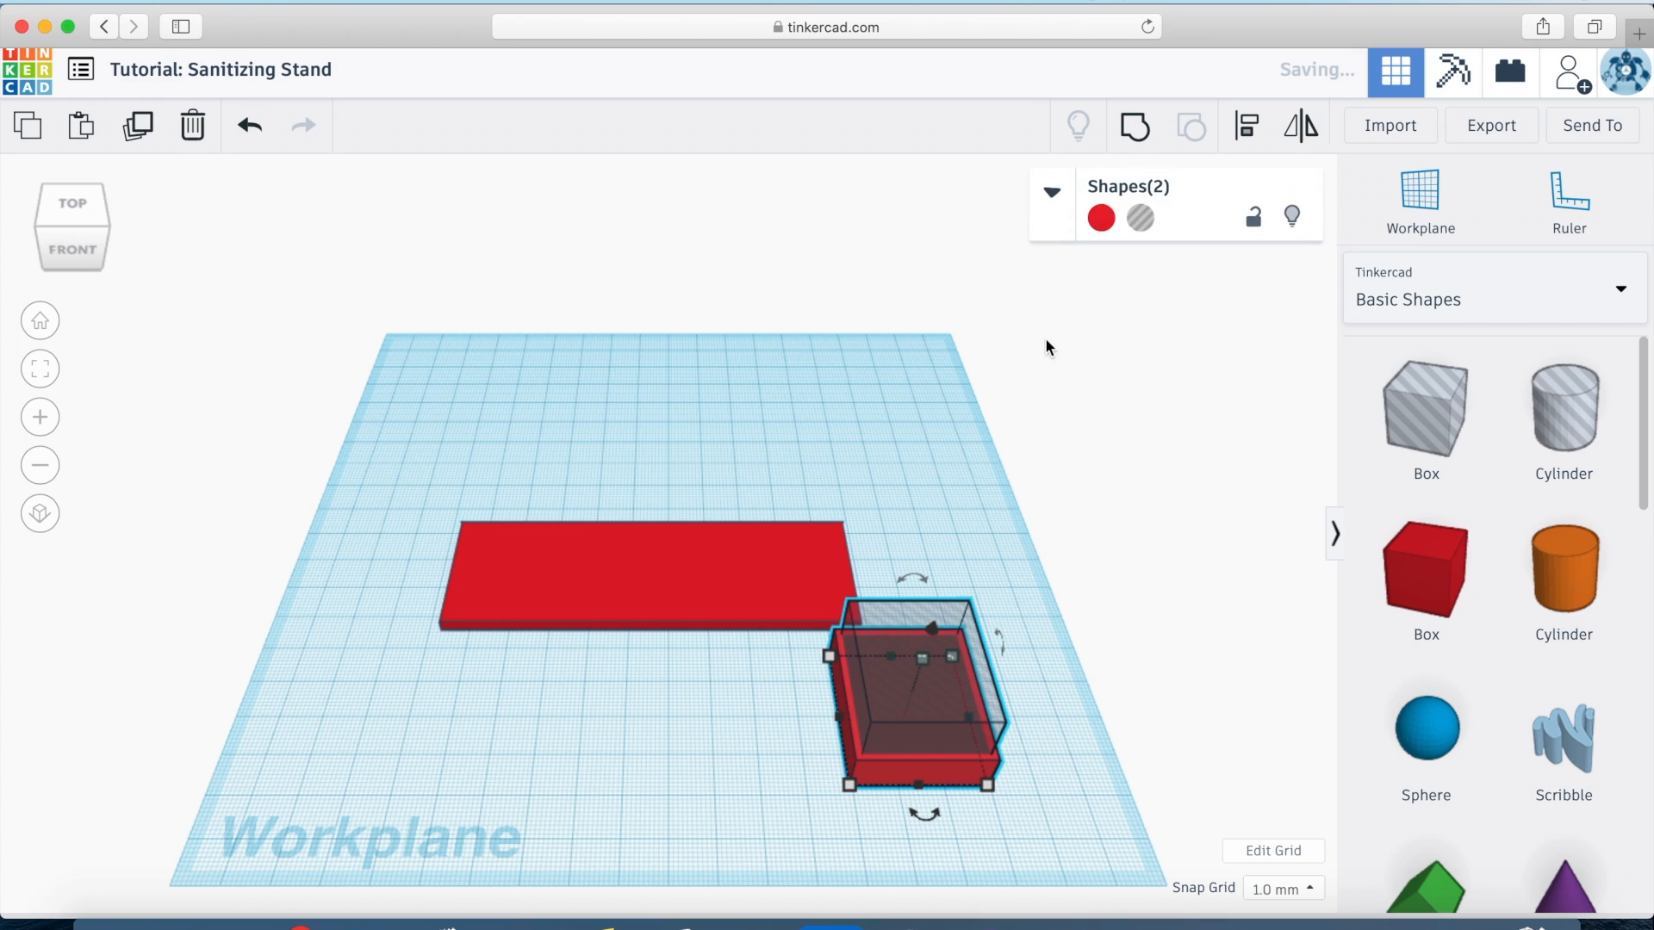
pyautogui.click(1136, 121)
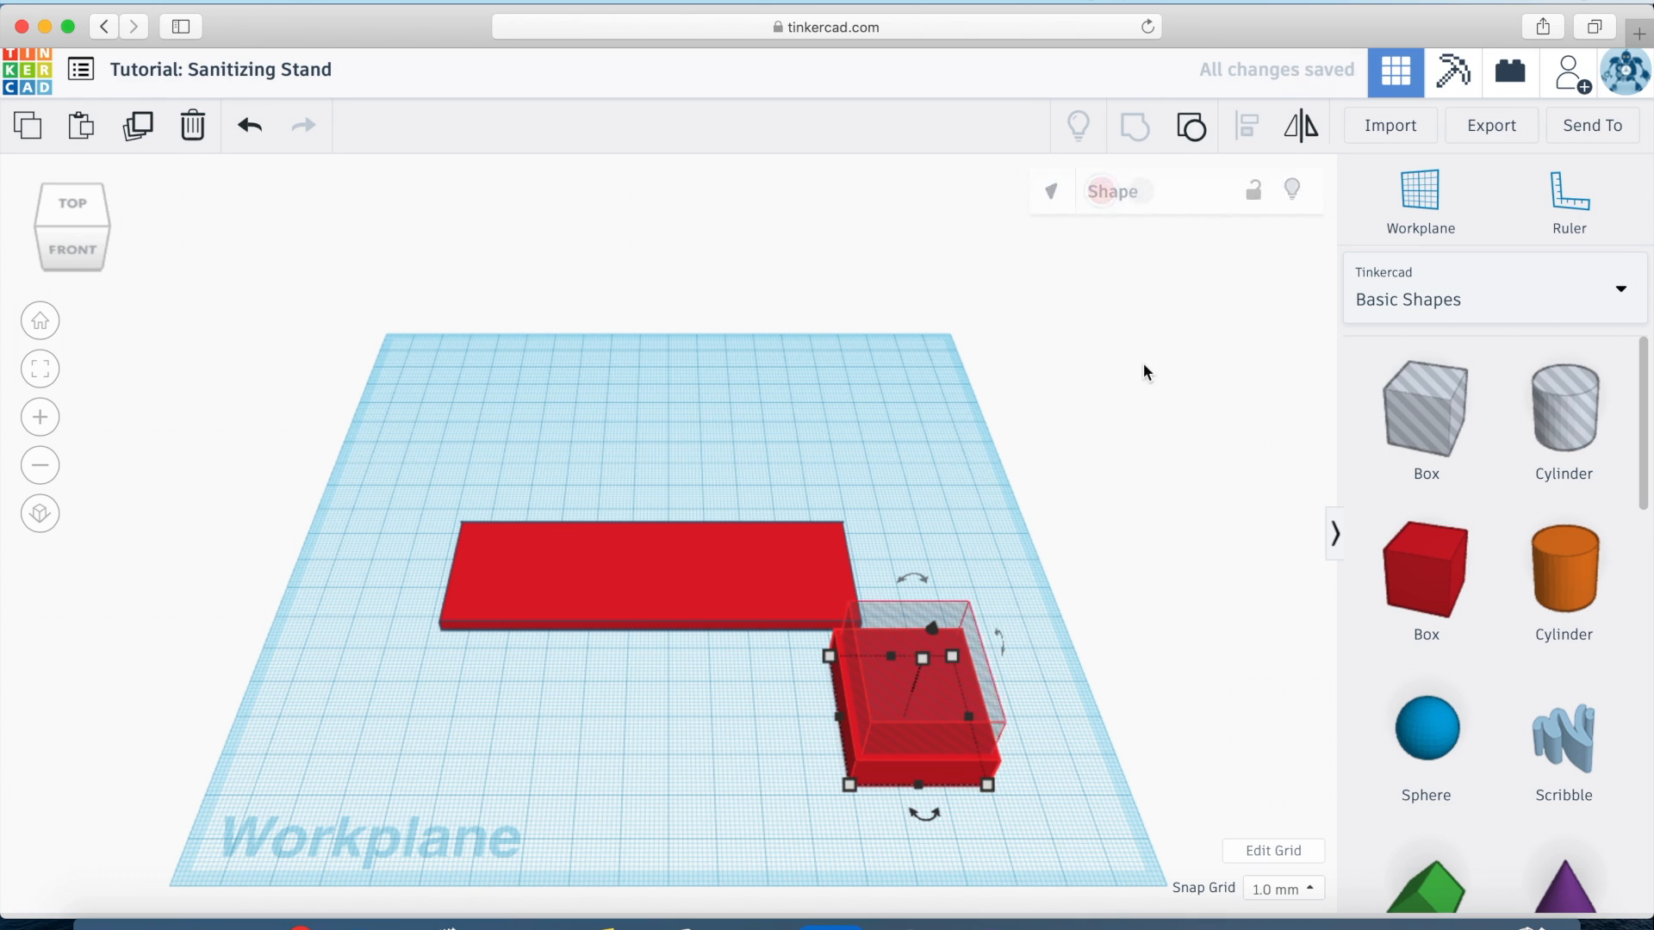
pyautogui.click(1063, 576)
# - Align the plate and tray centred front to back with their right ends flush, and group them into one base
pyautogui.moveTo(527, 386); pyautogui.dragTo(992, 741)
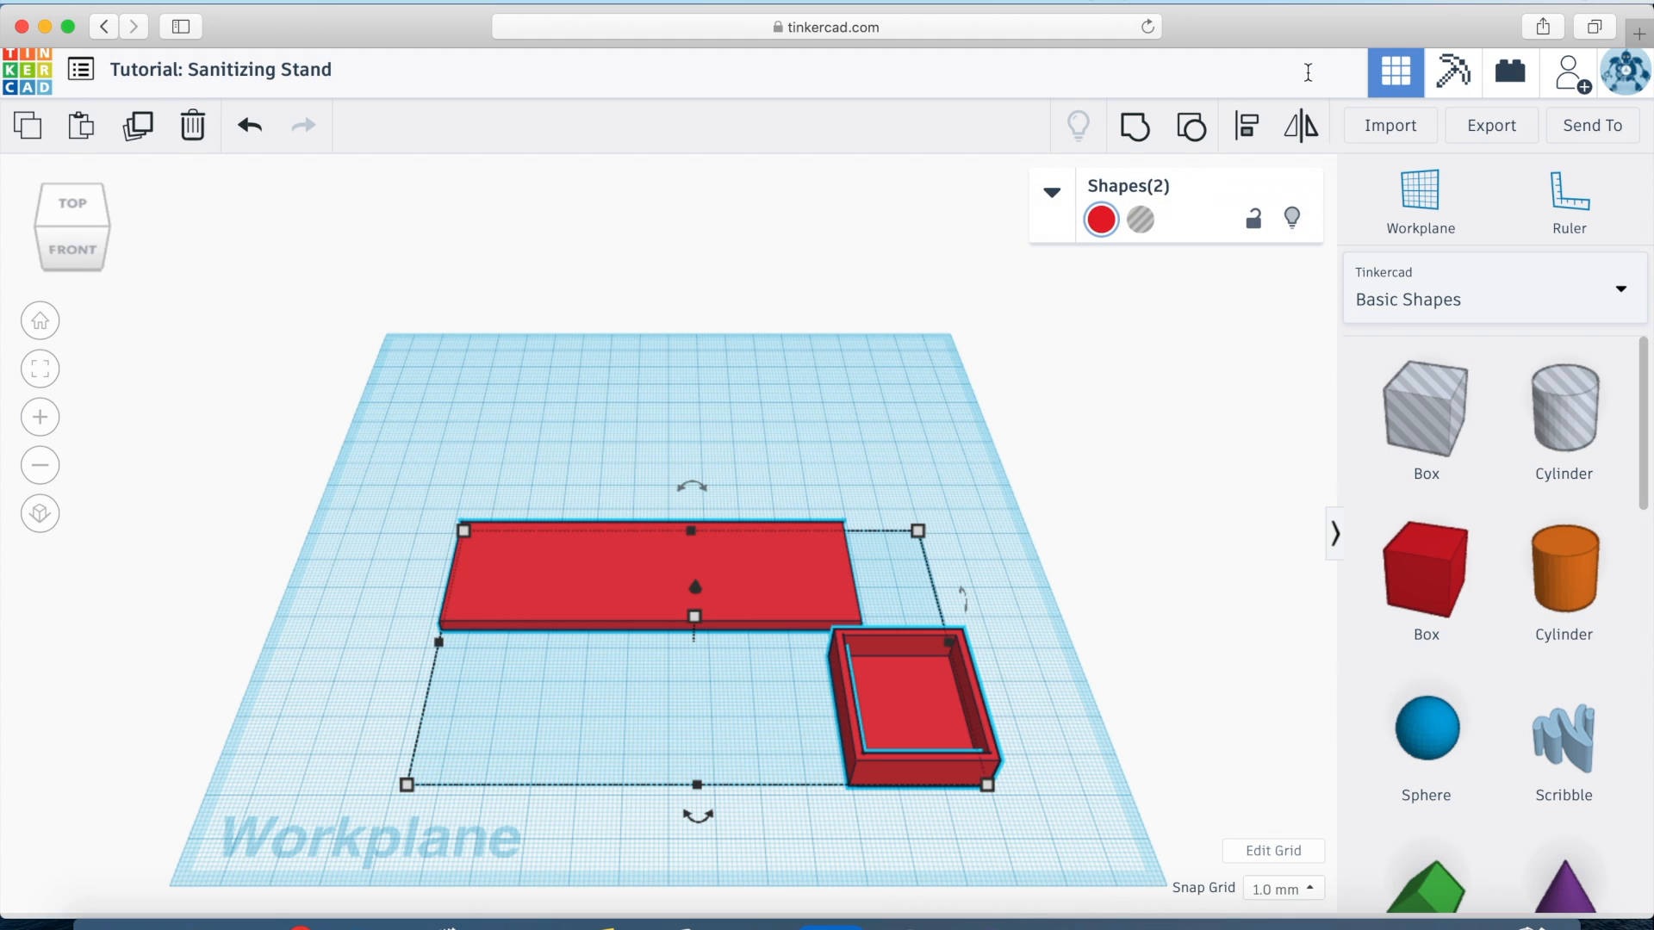
pyautogui.click(1249, 129)
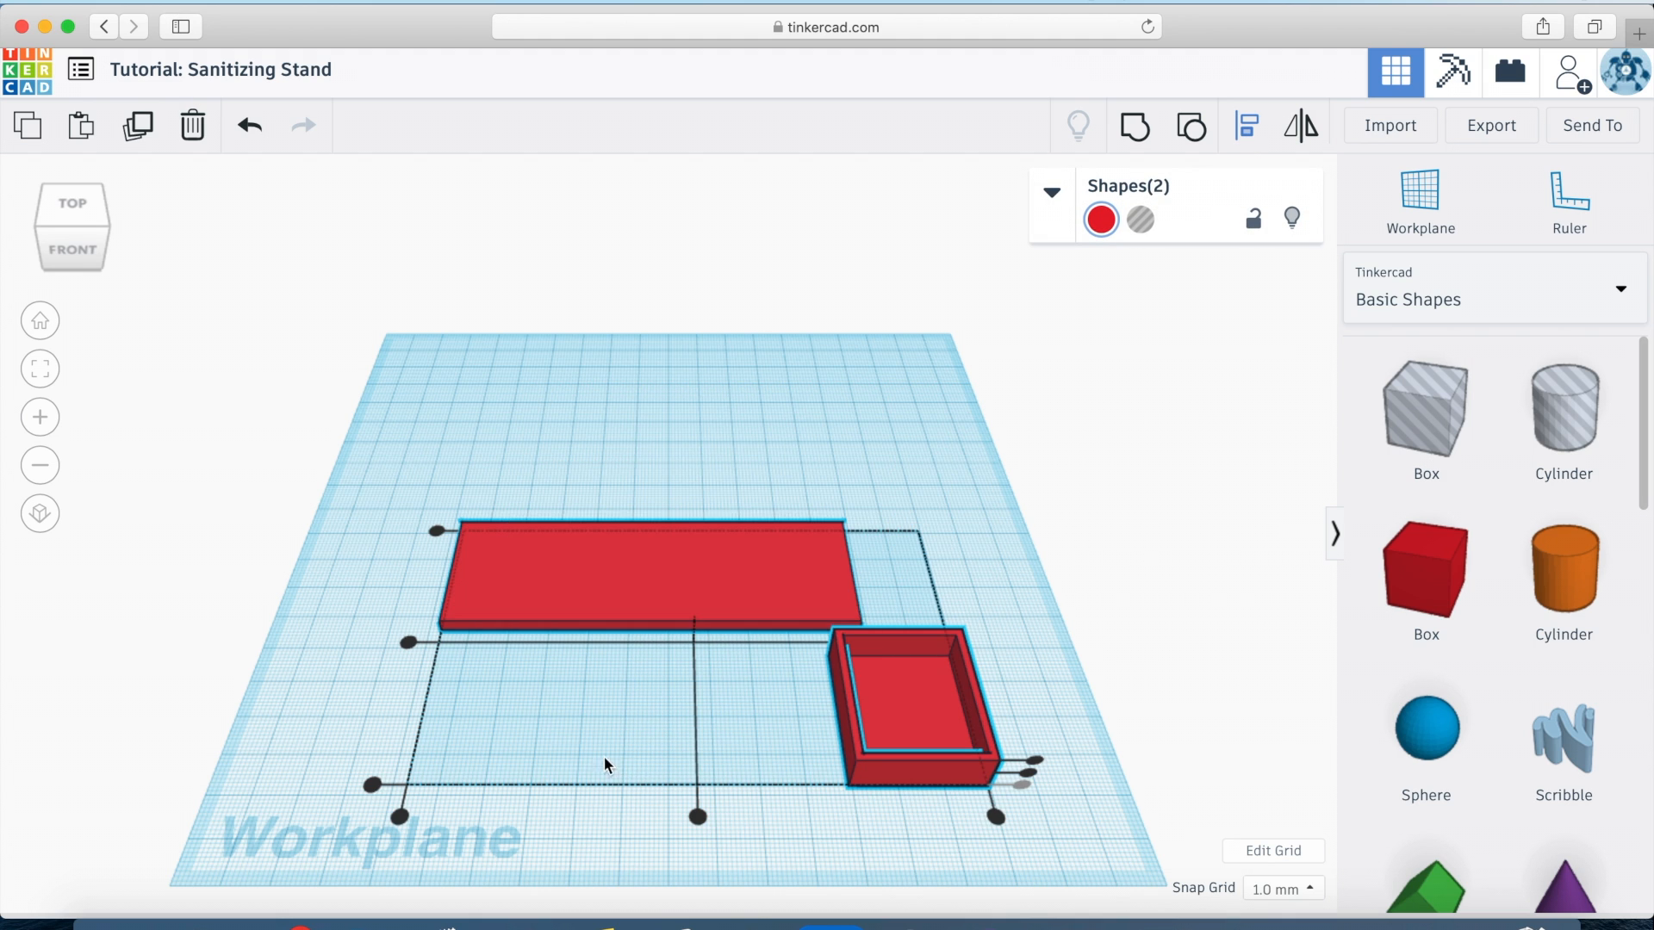
pyautogui.click(410, 642)
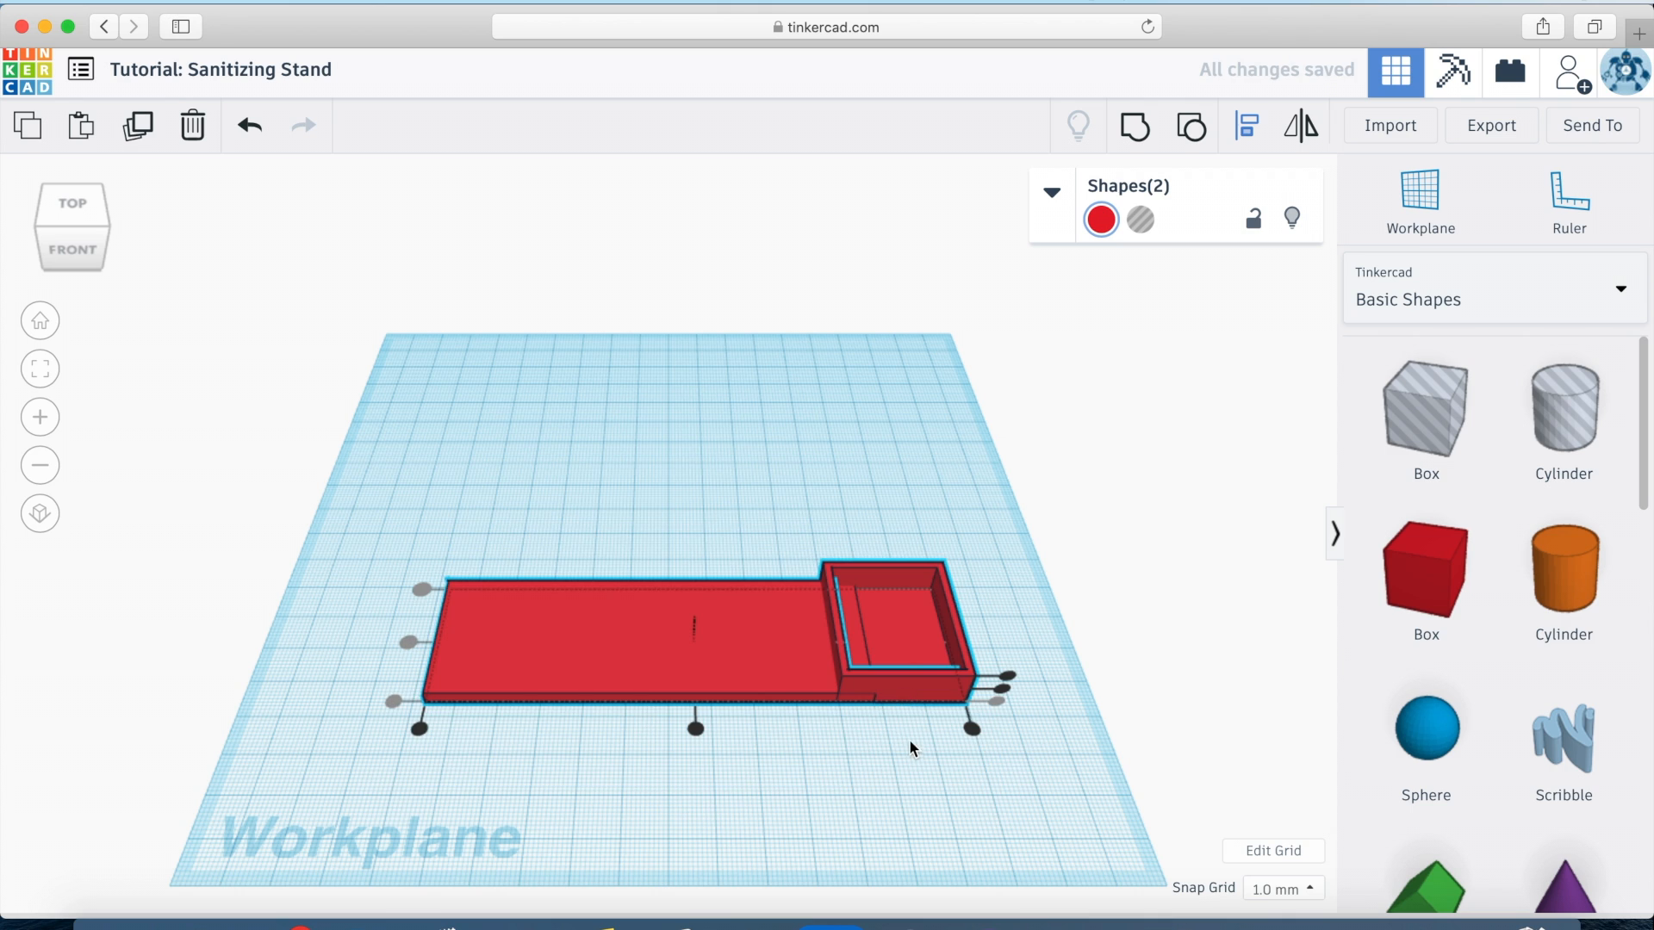
pyautogui.click(972, 728)
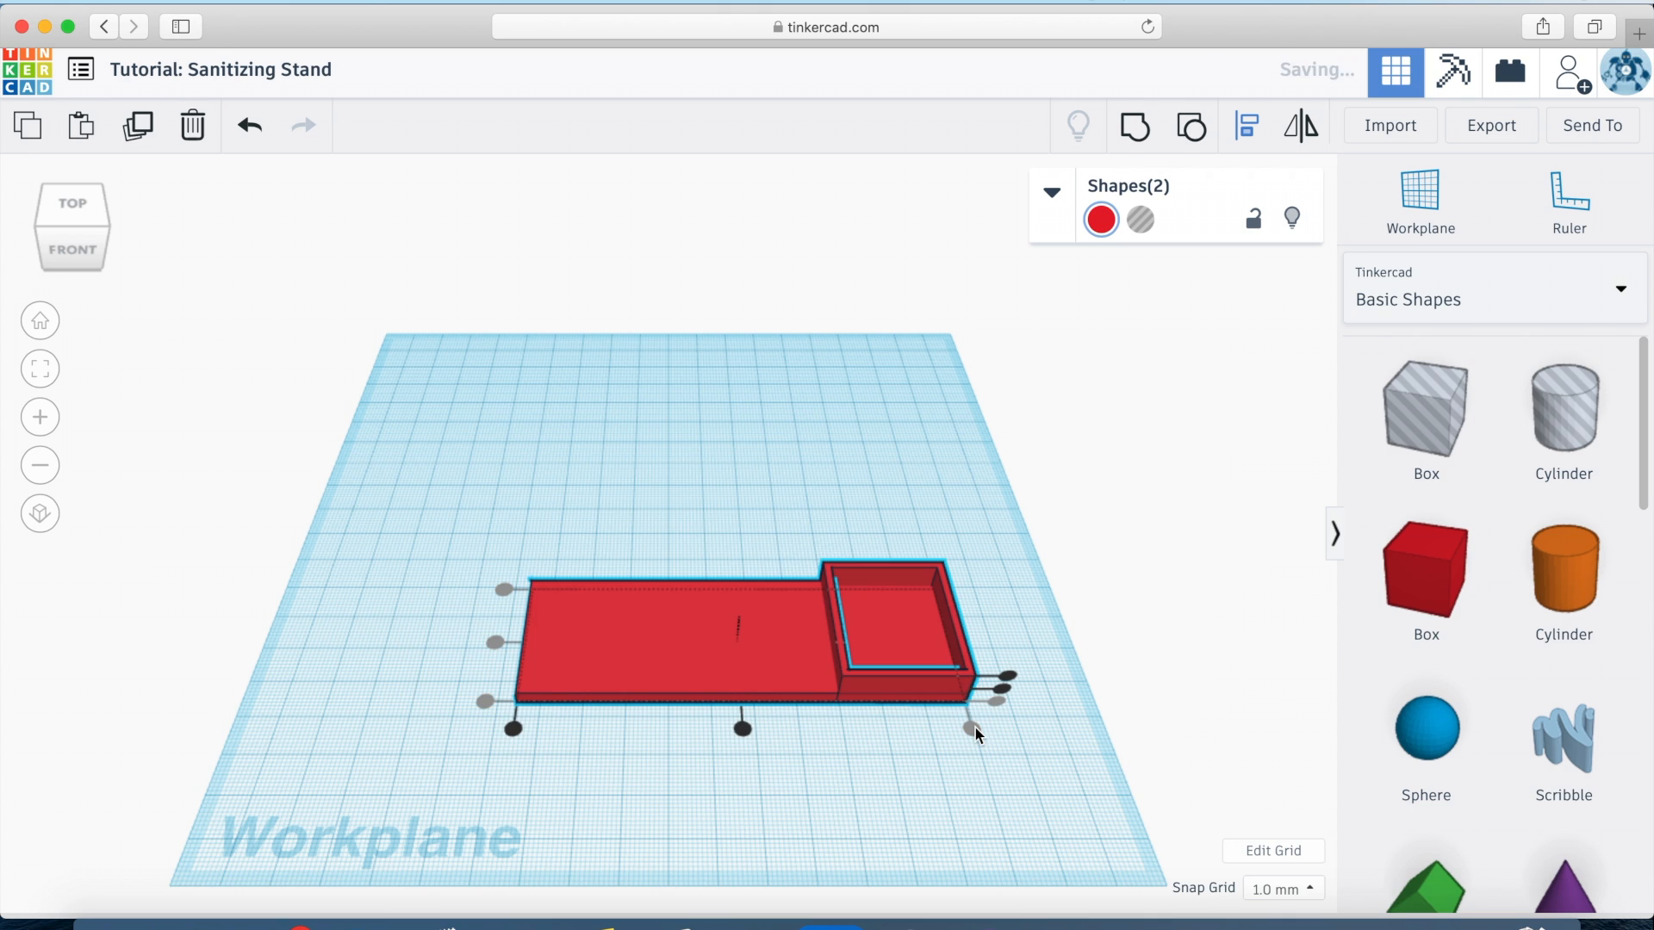
pyautogui.click(860, 776)
pyautogui.moveTo(860, 774); pyautogui.dragTo(642, 445)
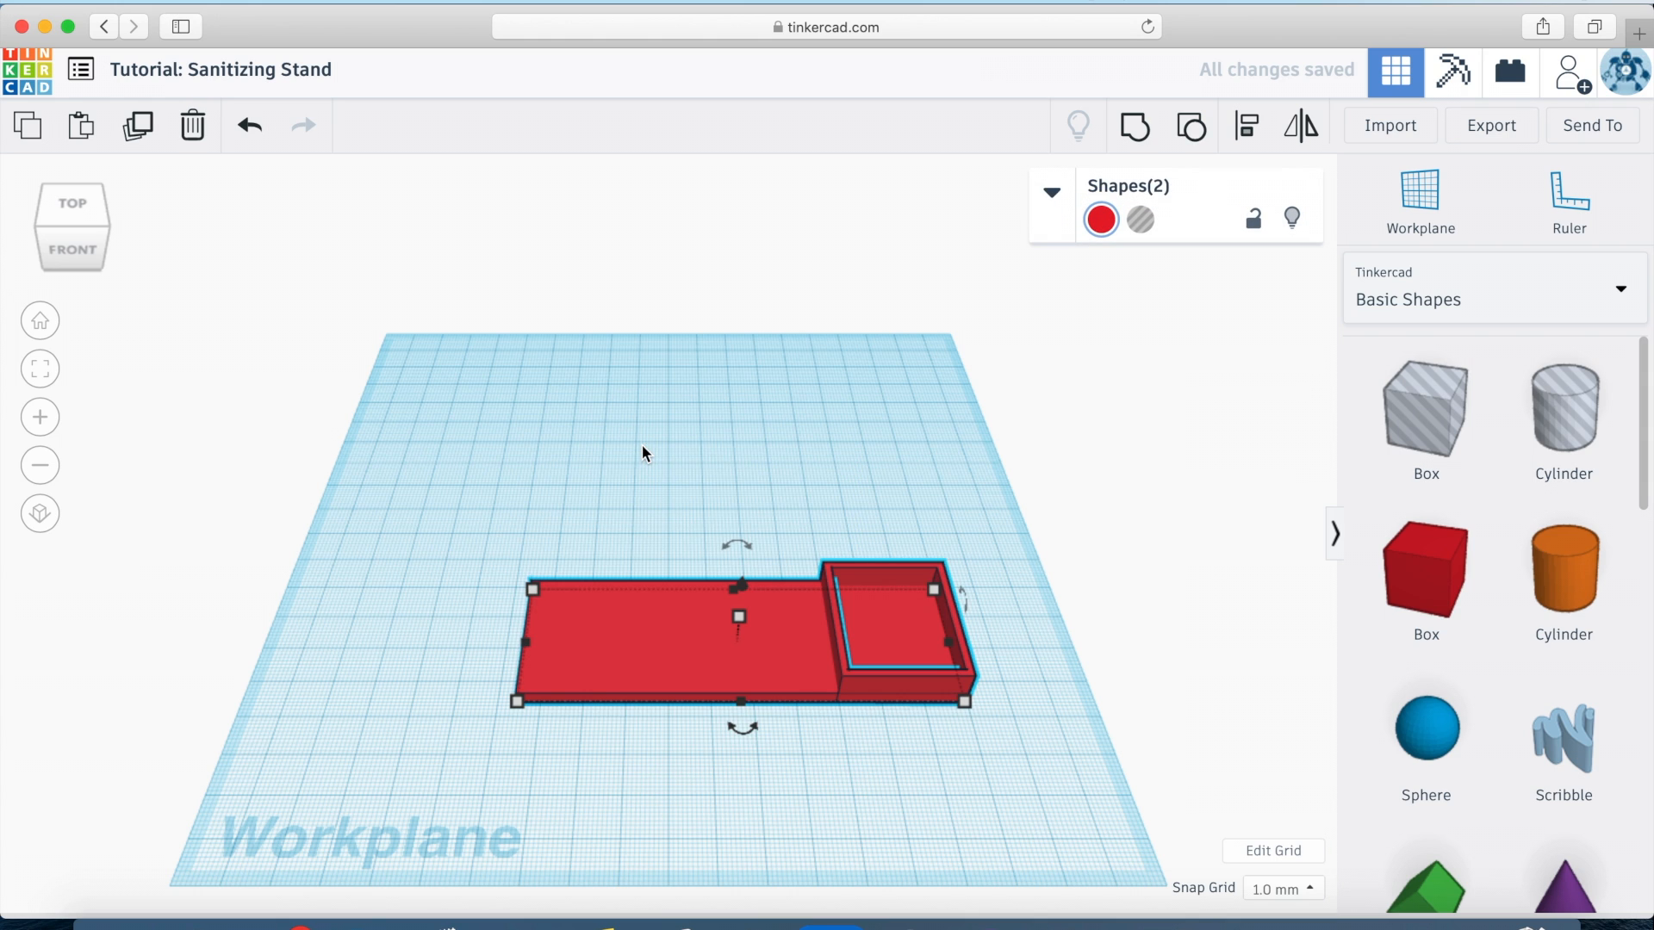
pyautogui.hotkey('ctrl', 'g')
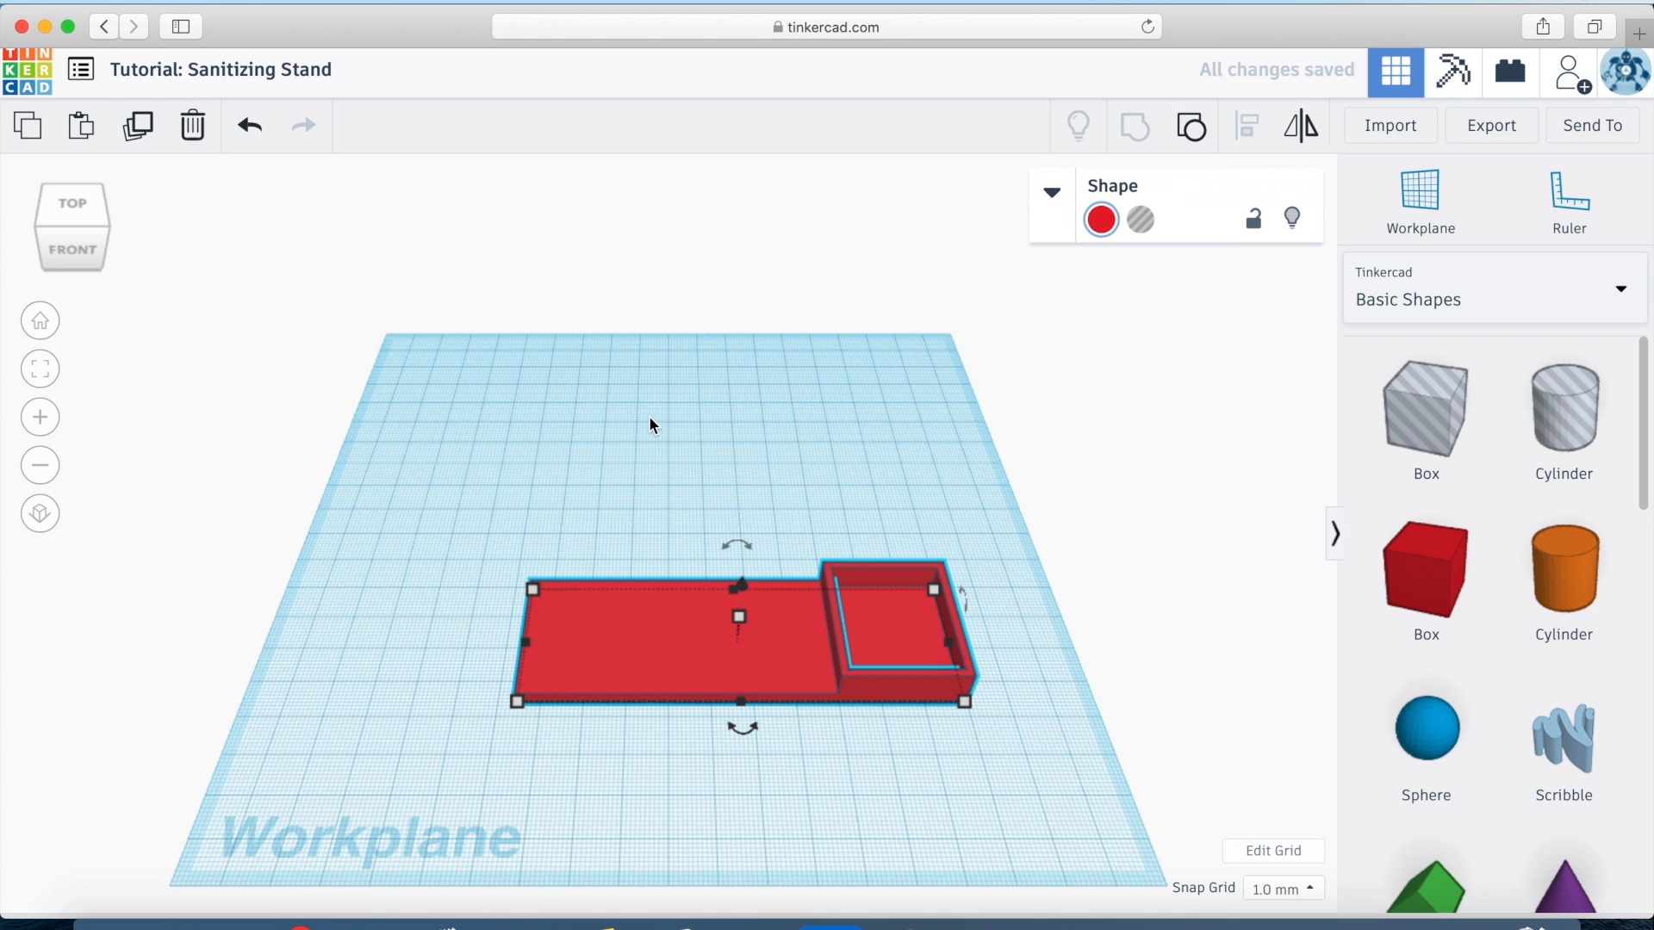
pyautogui.click(679, 421)
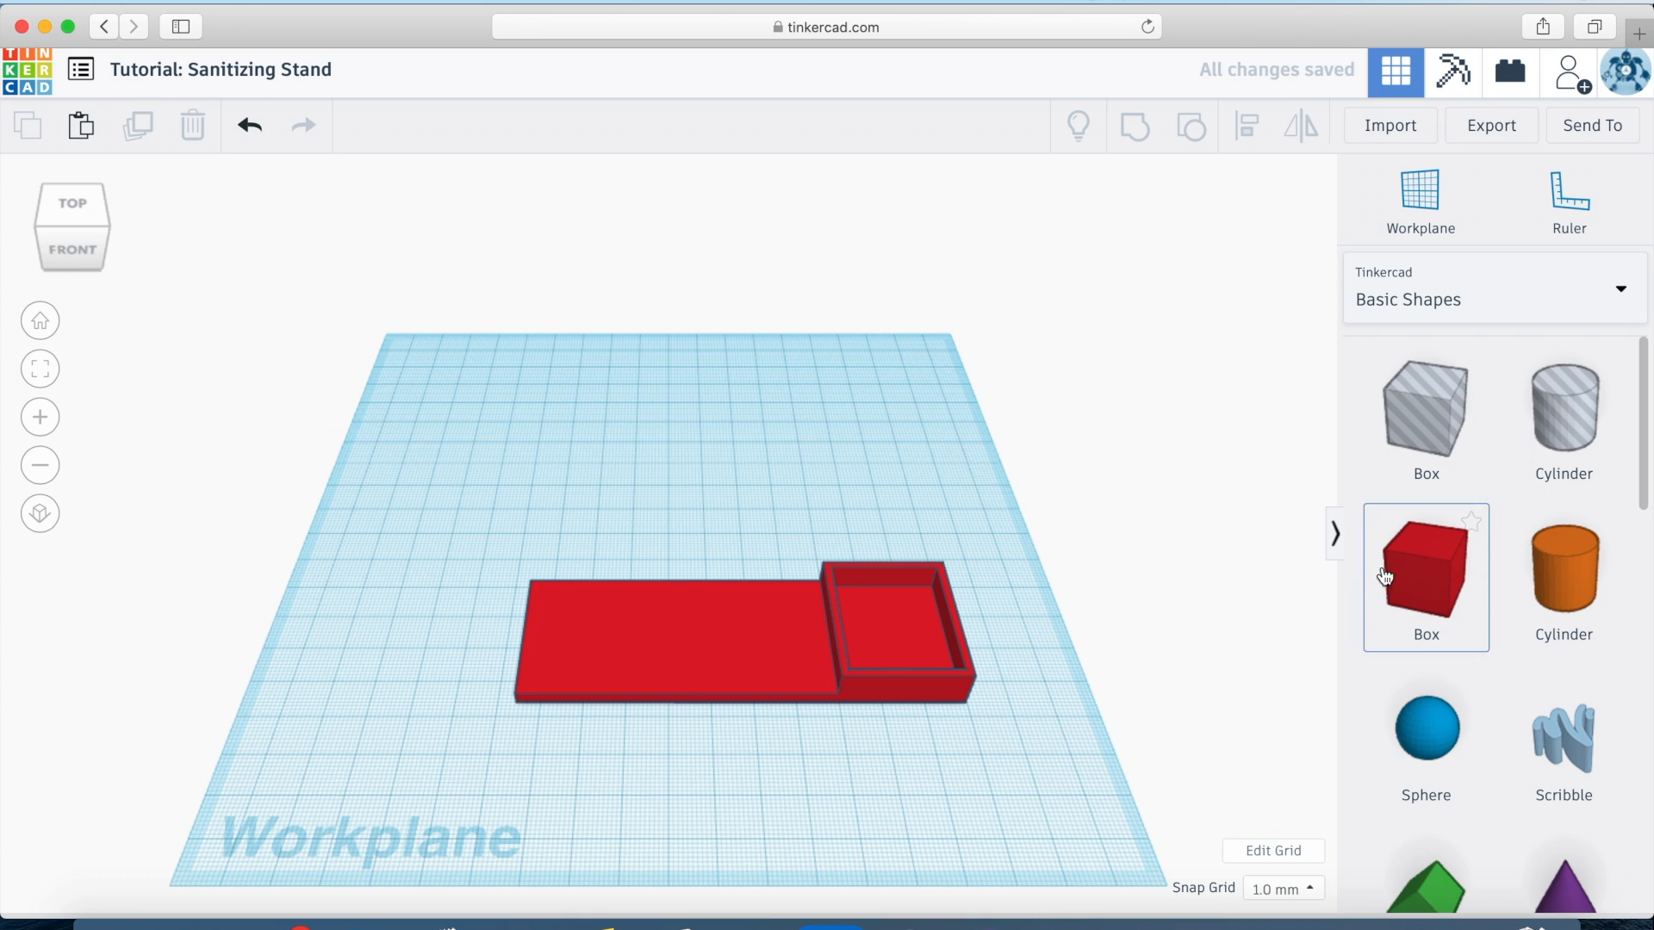
# - Add a solid cylinder to the workplane, sized 8 mm wide, 8 mm deep and 10 mm high
pyautogui.moveTo(1560, 569); pyautogui.dragTo(804, 485)
pyautogui.moveTo(839, 499)
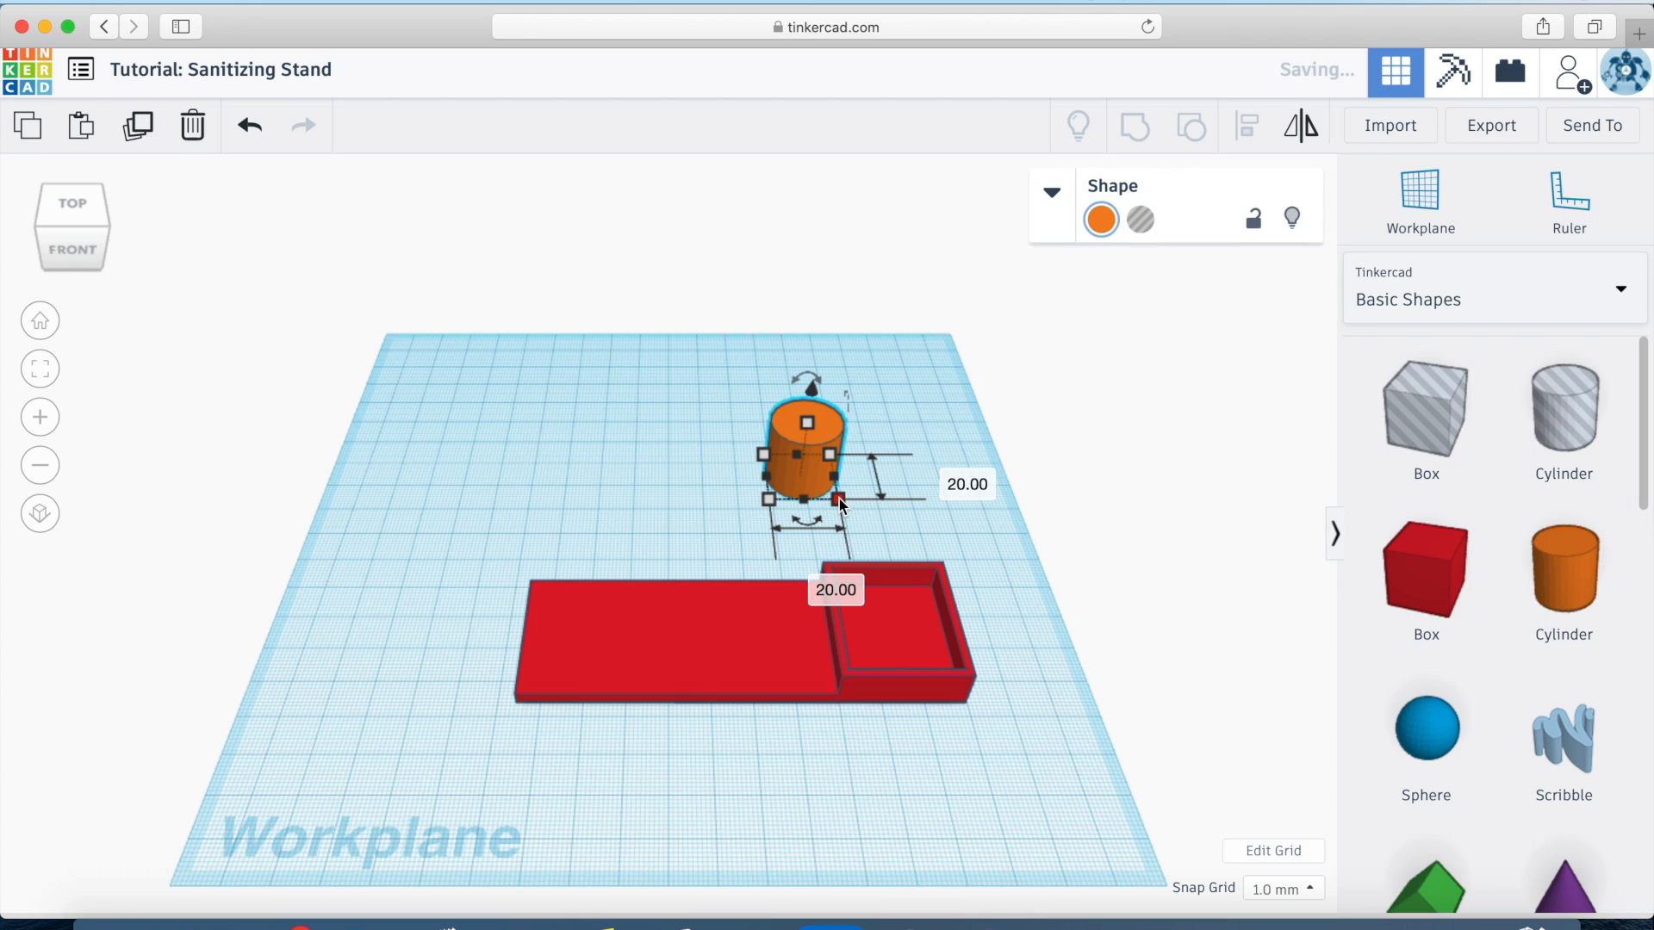
pyautogui.click(821, 583)
pyautogui.write('8')
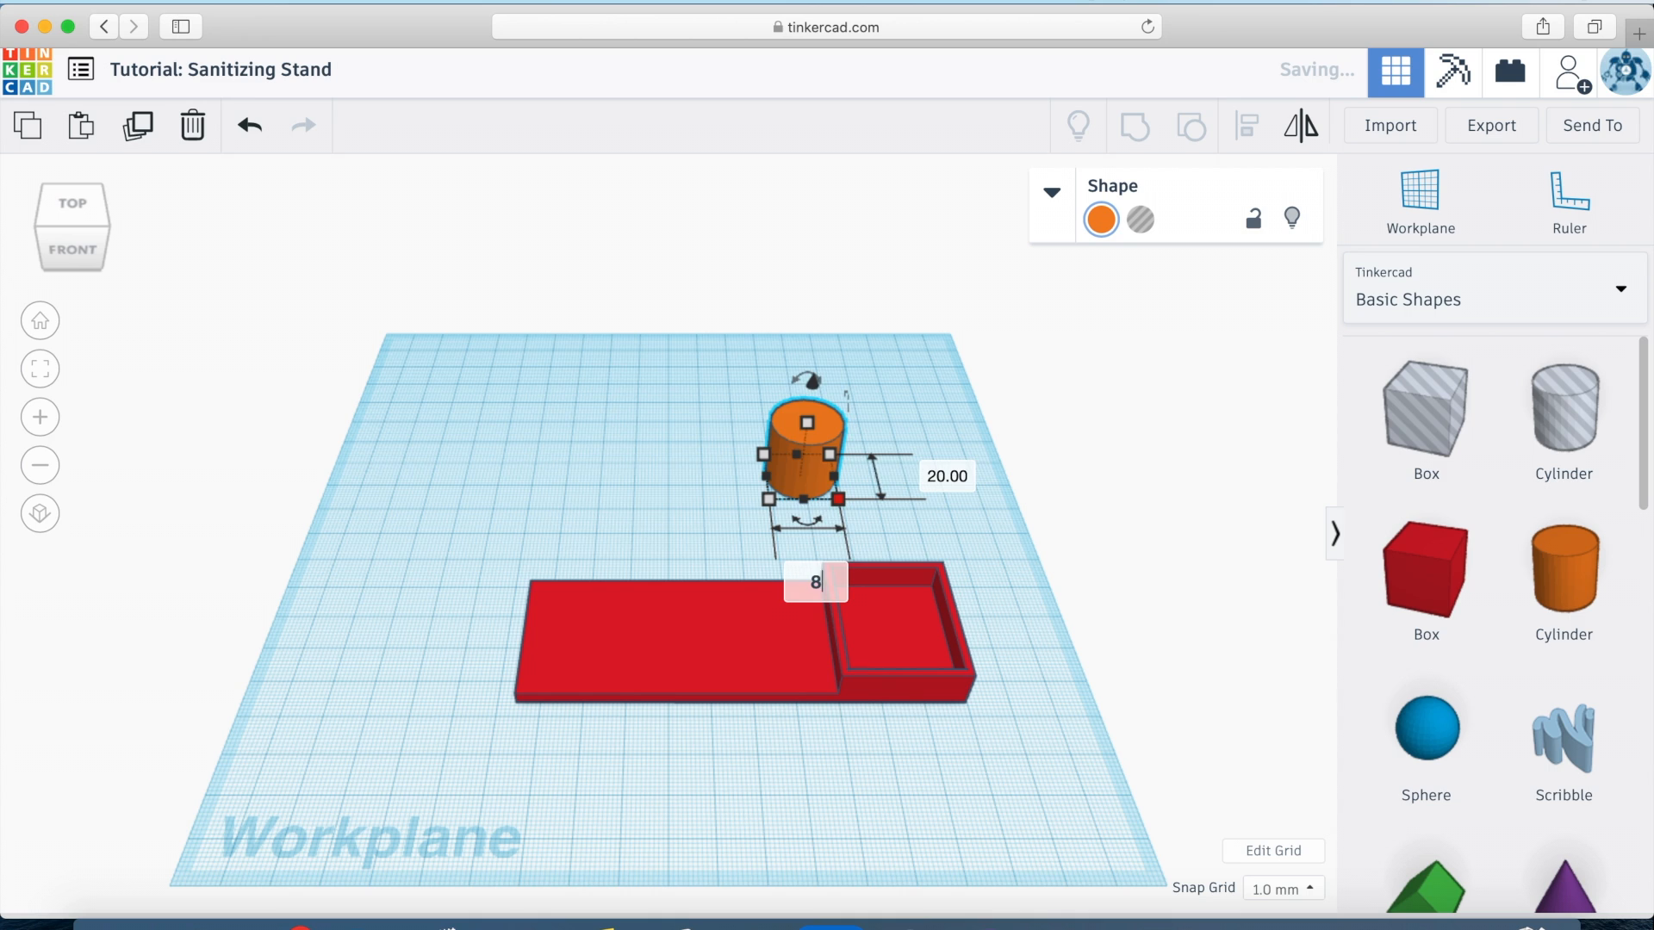
pyautogui.press('Return')
pyautogui.click(908, 478)
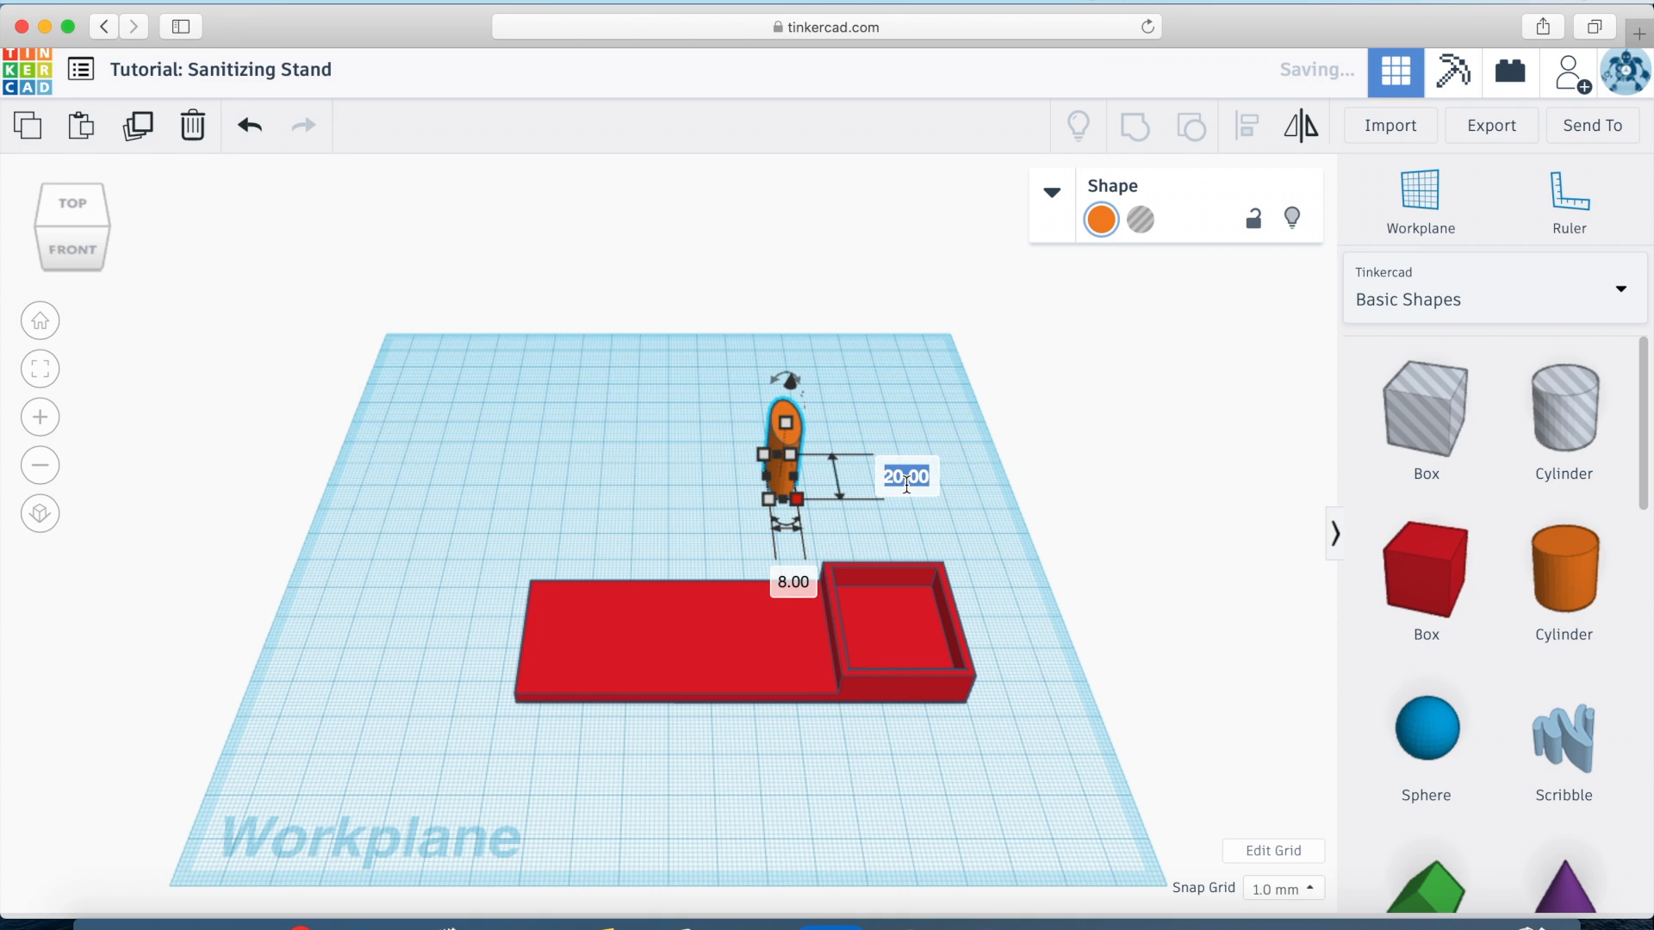
pyautogui.write('8')
pyautogui.press('Return')
pyautogui.moveTo(786, 410)
pyautogui.click(868, 433)
pyautogui.write('10')
pyautogui.press('Return')
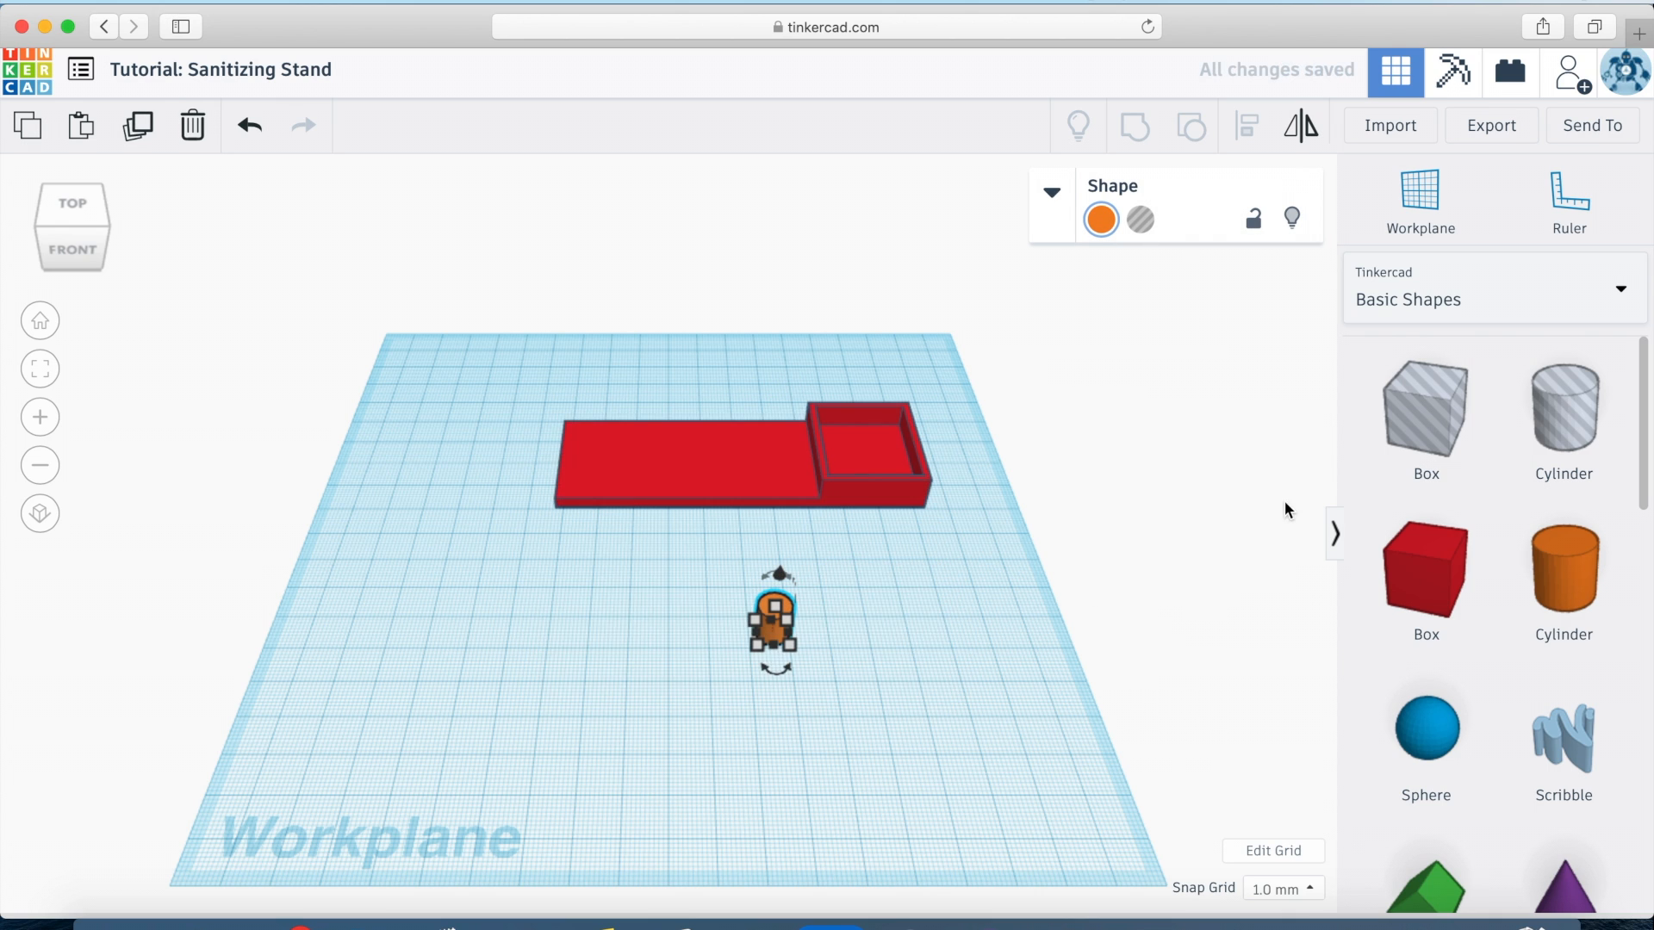
# - Place a hole cylinder beside the solid one, sized 5 mm wide, 5 mm deep and 15 mm high
pyautogui.click(909, 634)
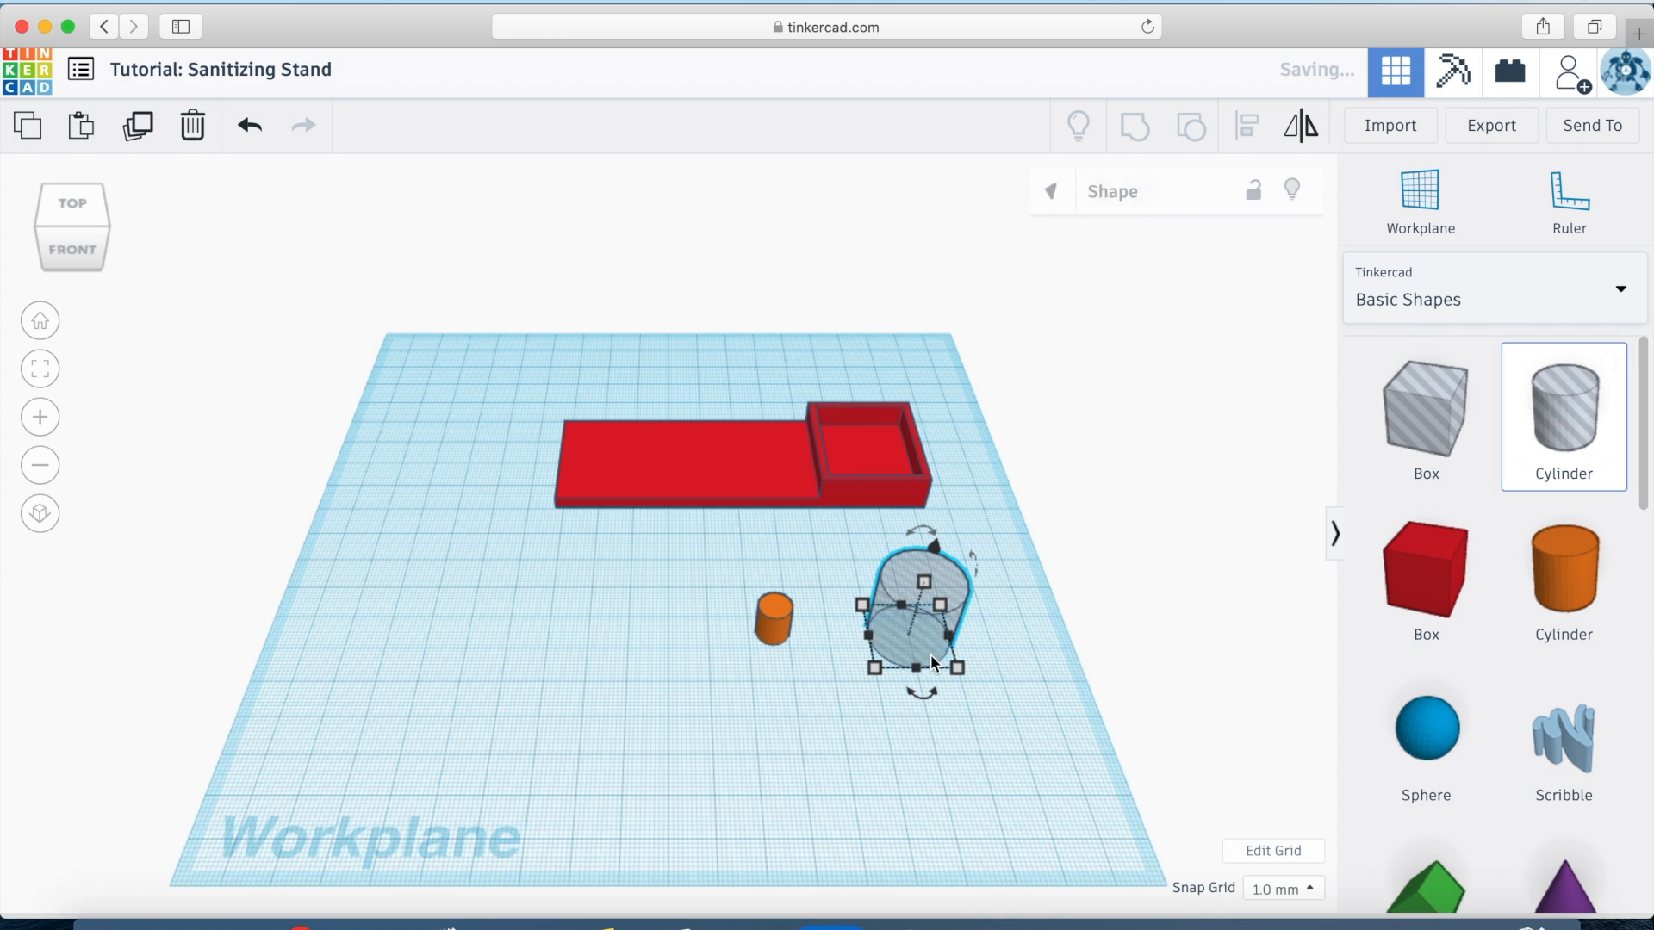
pyautogui.moveTo(958, 669)
pyautogui.click(939, 765)
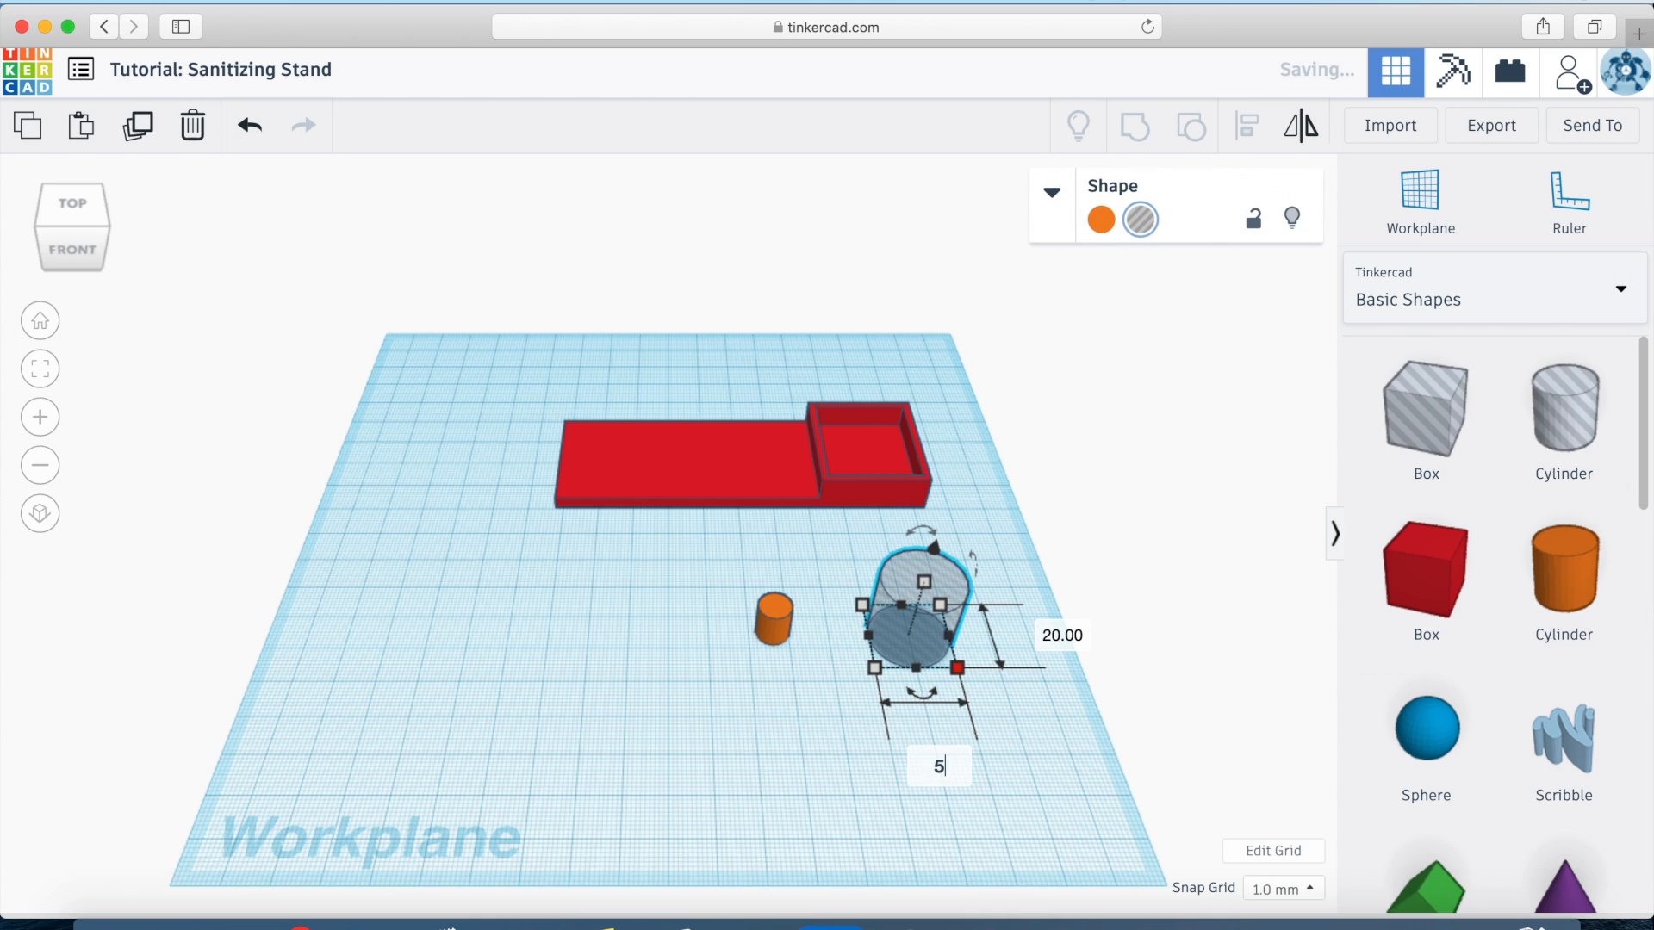
pyautogui.write('5')
pyautogui.press('Return')
pyautogui.click(1012, 636)
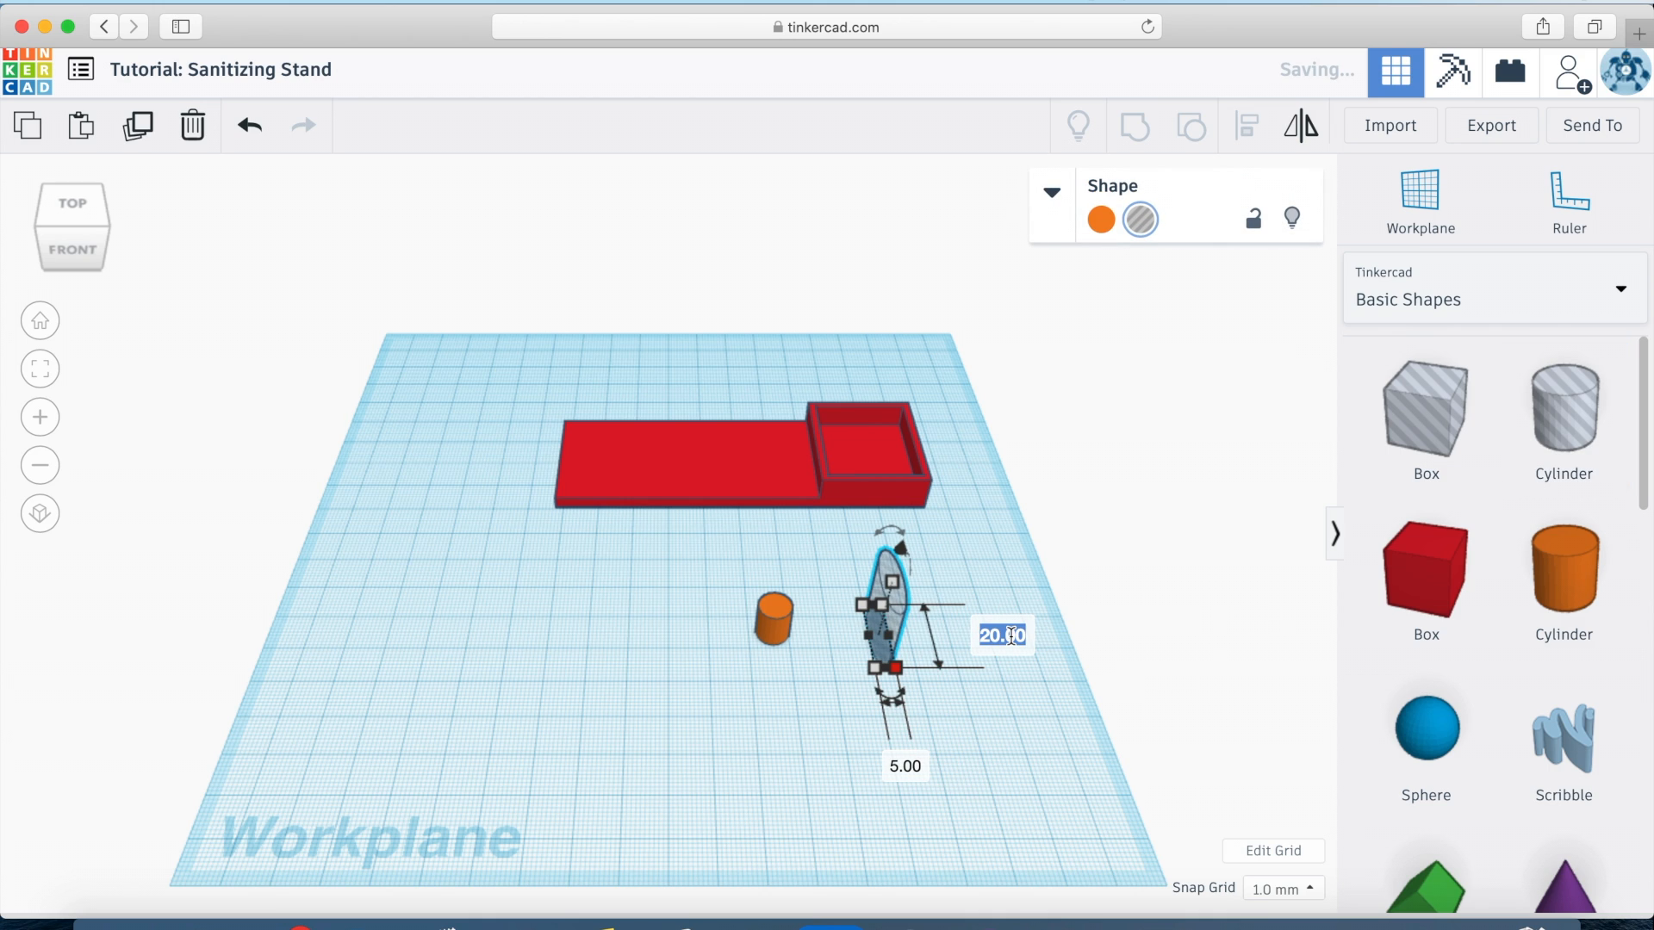
pyautogui.write('5')
pyautogui.press('Return')
pyautogui.moveTo(893, 562)
pyautogui.click(979, 593)
pyautogui.write('15')
pyautogui.press('Return')
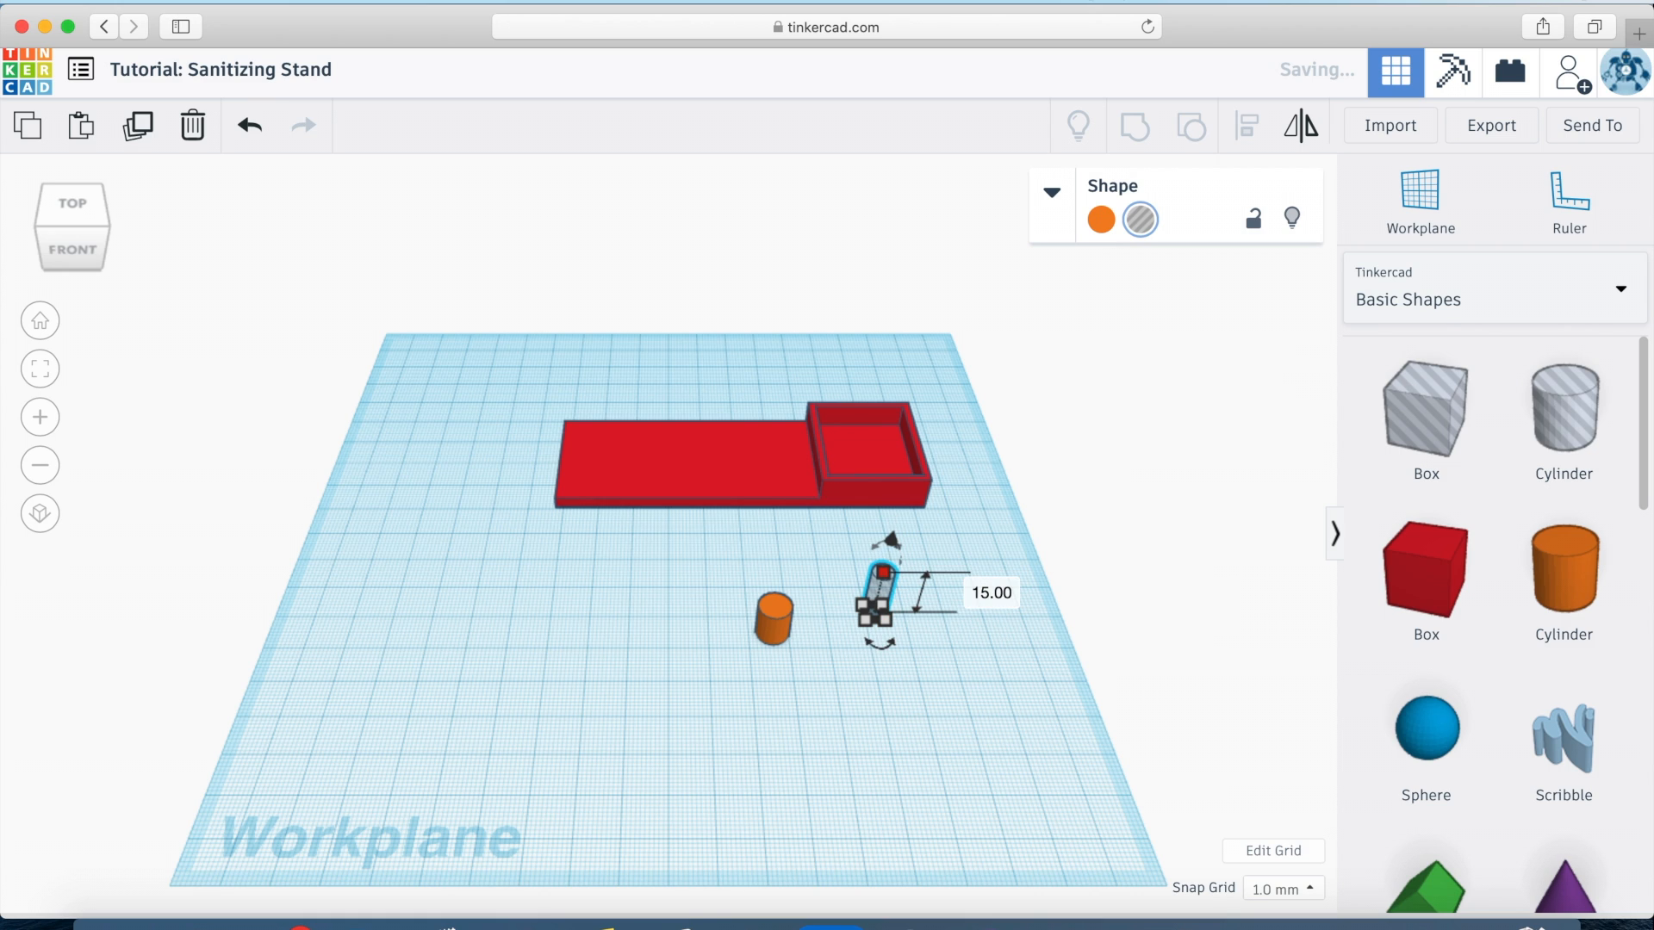
# - Centre the hole cylinder and the solid cylinder on each other in both horizontal directions and group them into a tube
pyautogui.click(922, 708)
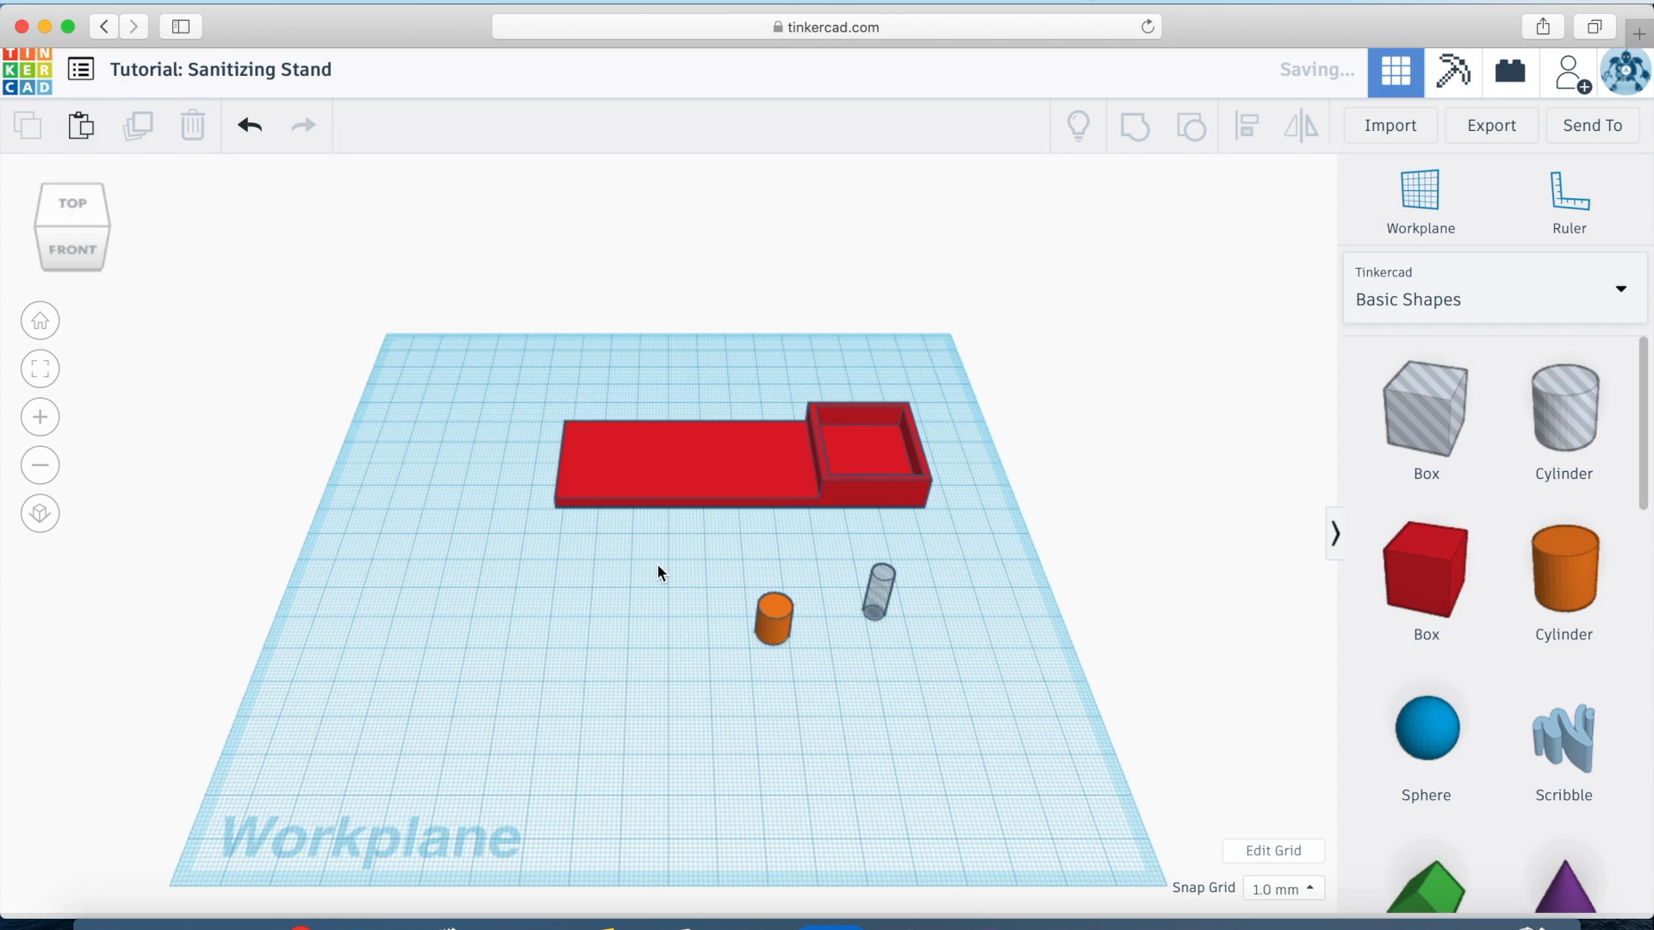
pyautogui.moveTo(622, 561); pyautogui.dragTo(1012, 648)
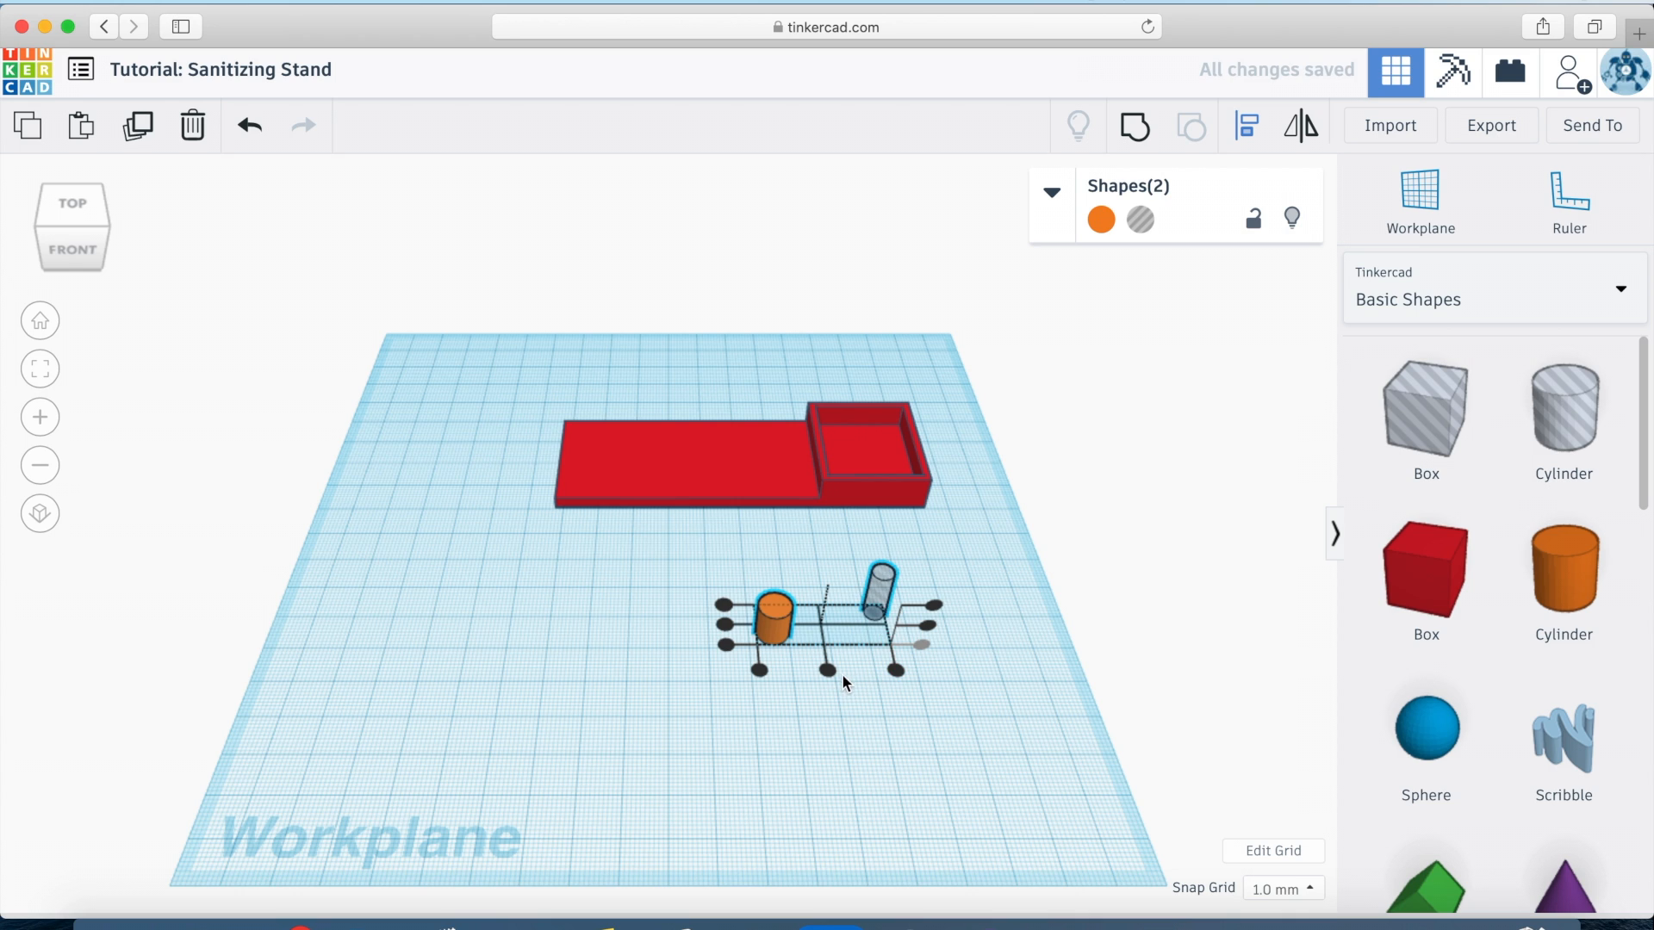
pyautogui.click(827, 670)
pyautogui.click(777, 623)
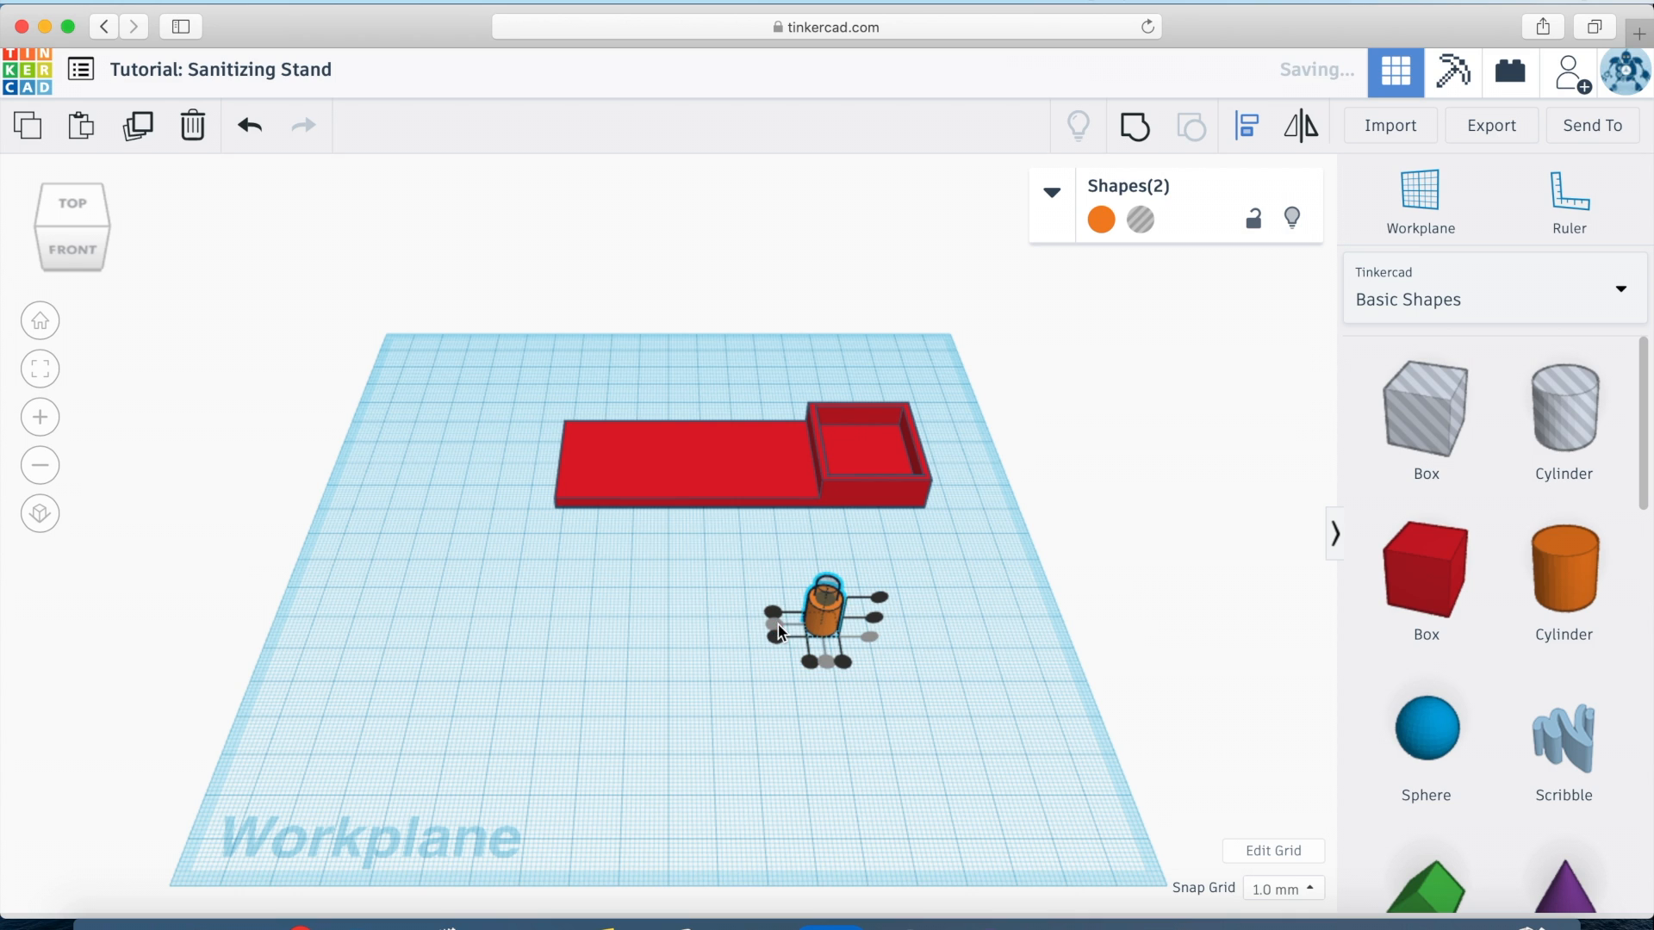
pyautogui.click(945, 733)
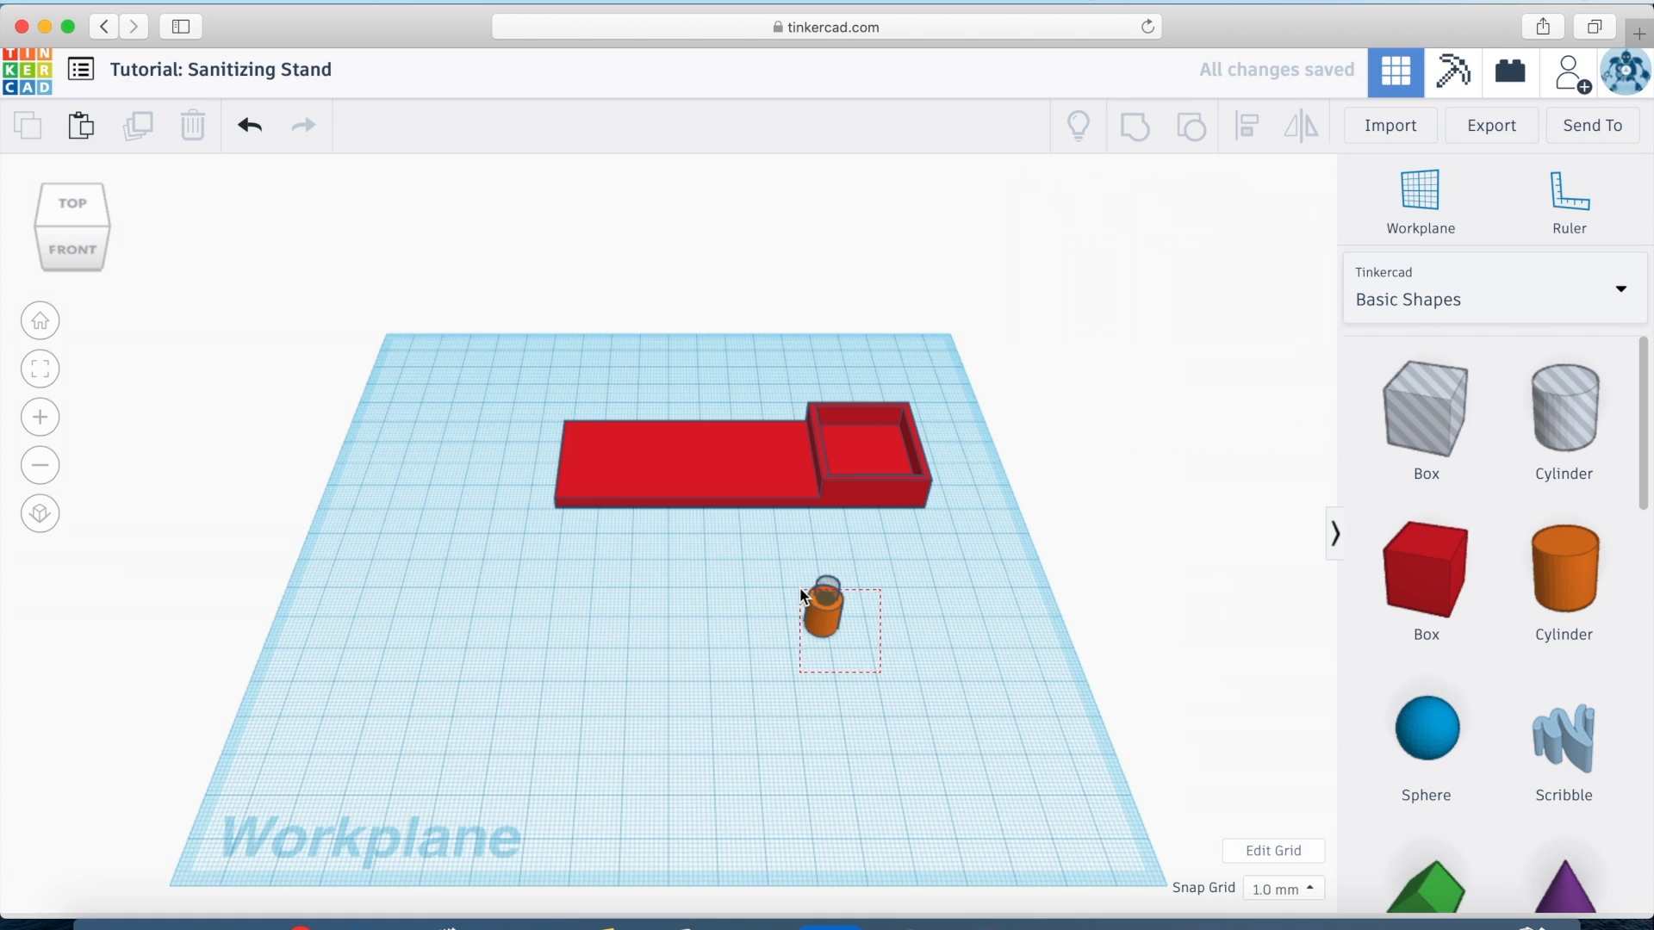
pyautogui.moveTo(801, 594); pyautogui.dragTo(781, 571)
pyautogui.hotkey('ctrl', 'g')
pyautogui.click(901, 592)
# - Make three copies of the tube and align all four on the same spot
pyautogui.click(825, 632)
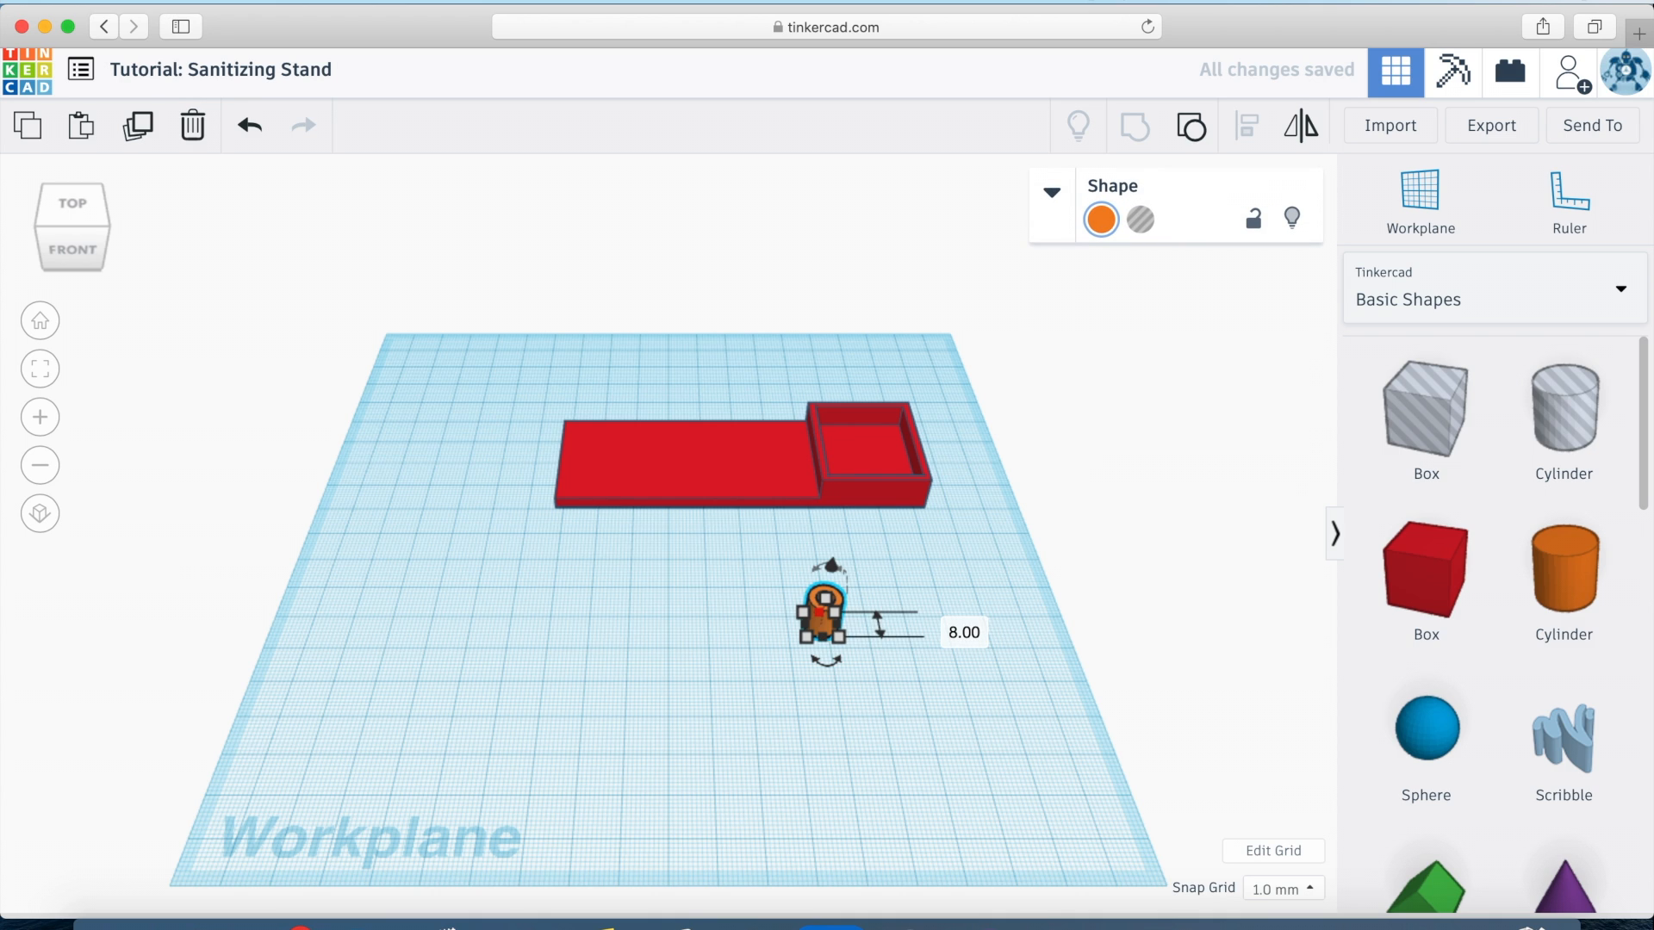
pyautogui.moveTo(819, 612); pyautogui.dragTo(868, 614)
pyautogui.click(846, 684)
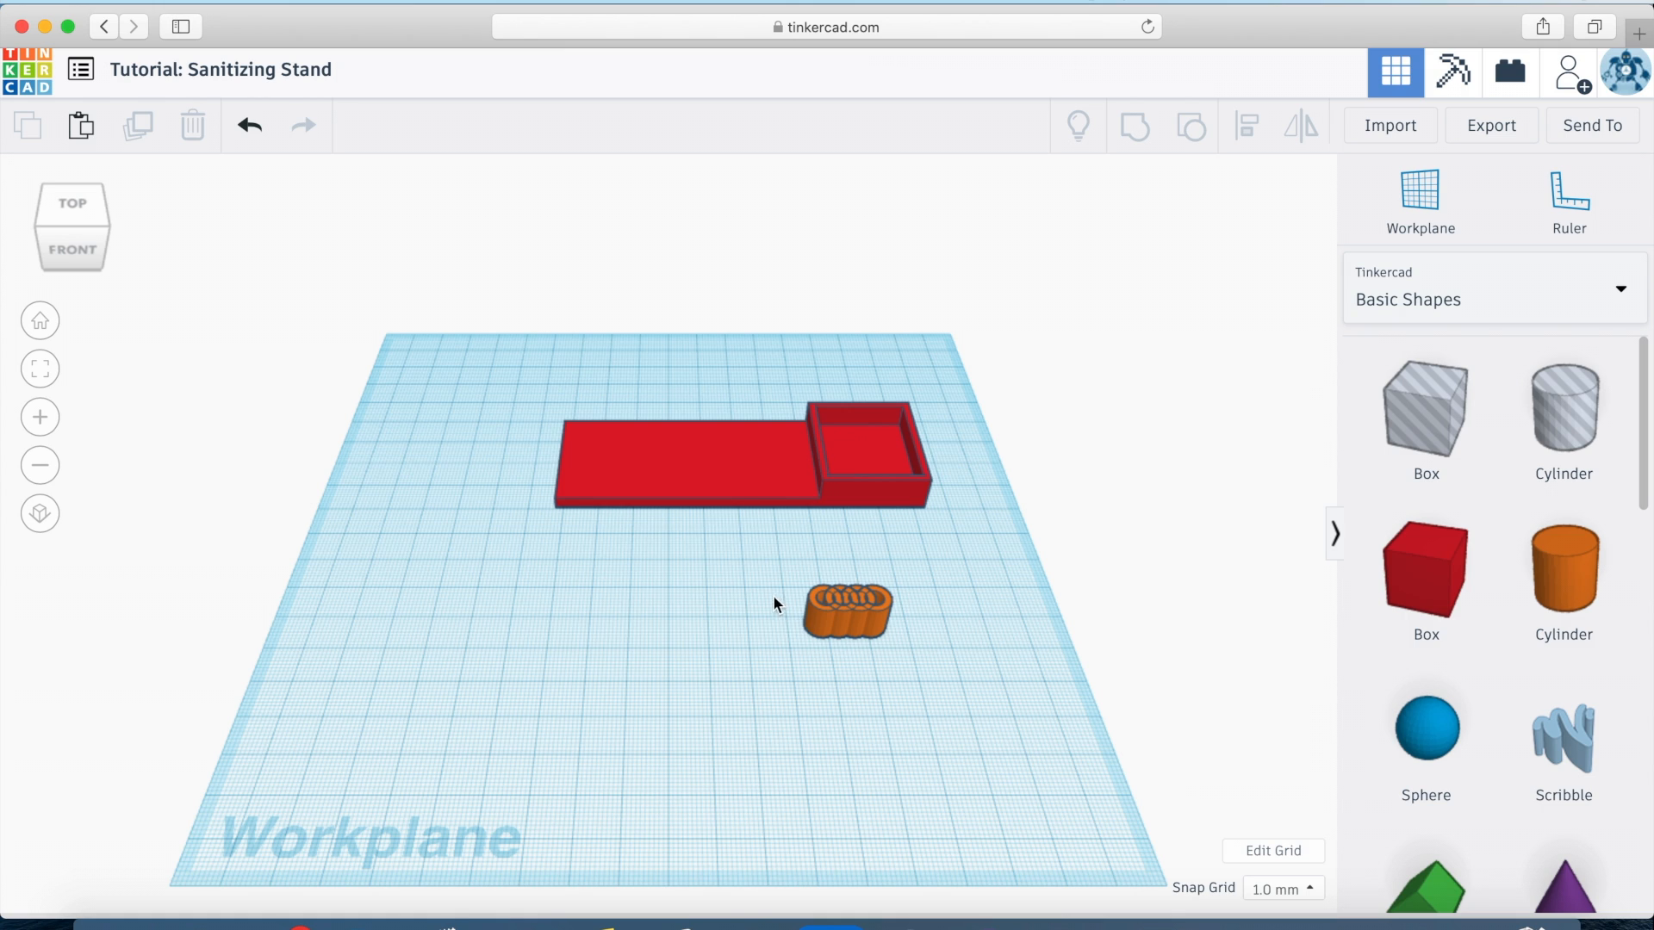
pyautogui.moveTo(768, 549); pyautogui.dragTo(849, 662)
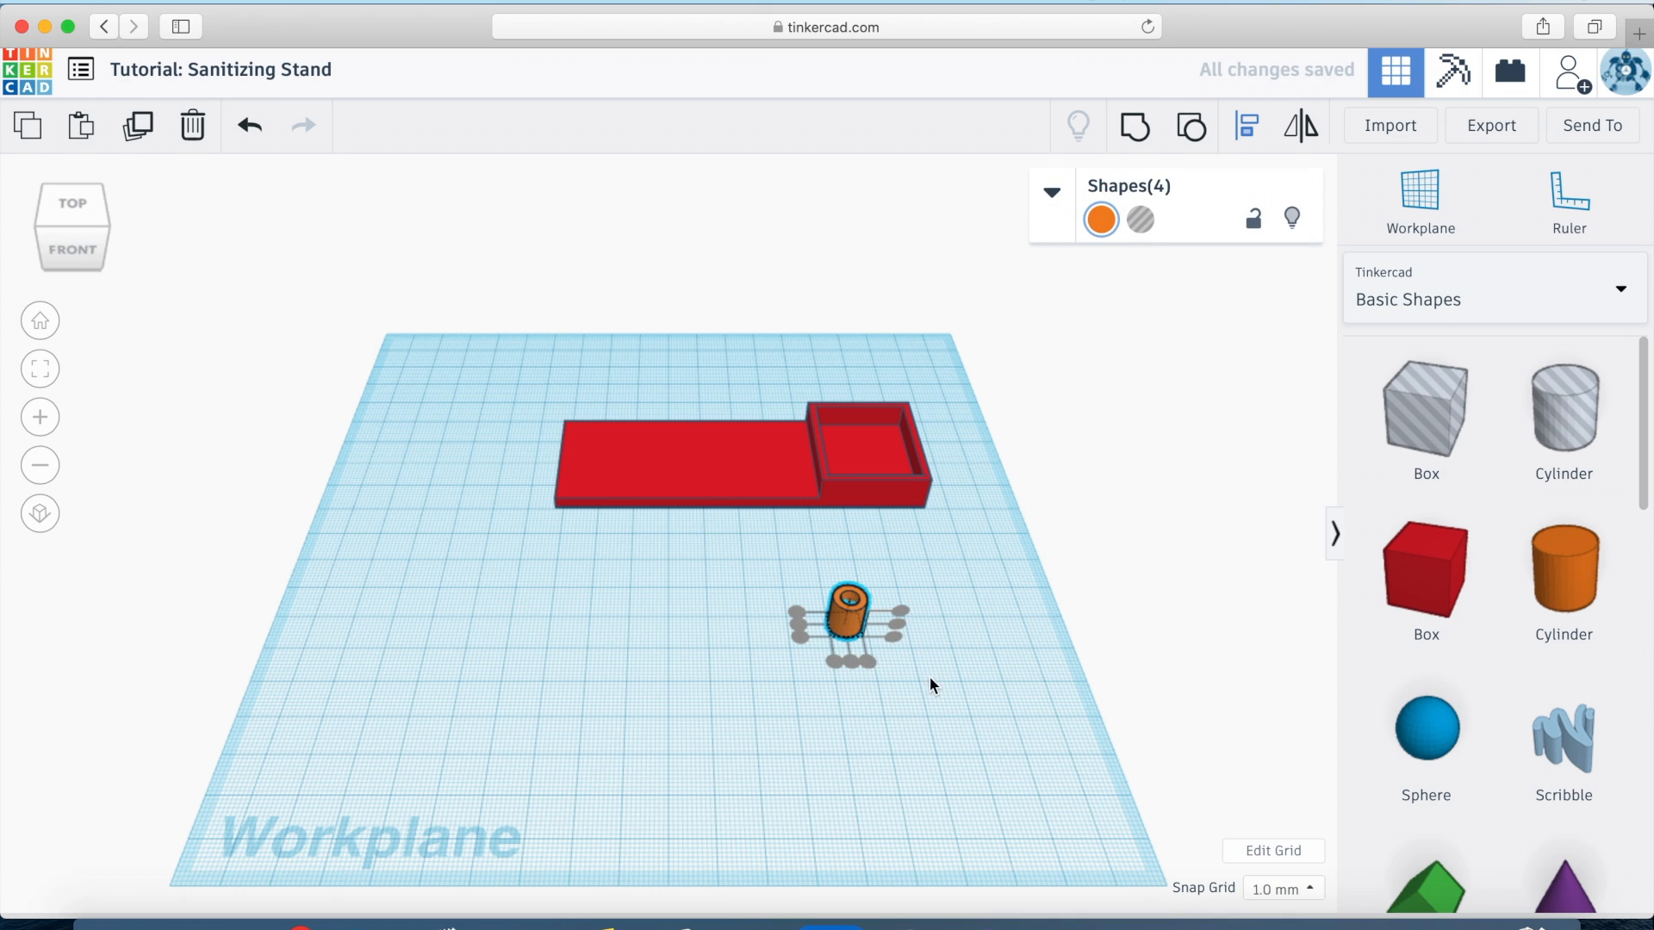
pyautogui.click(928, 711)
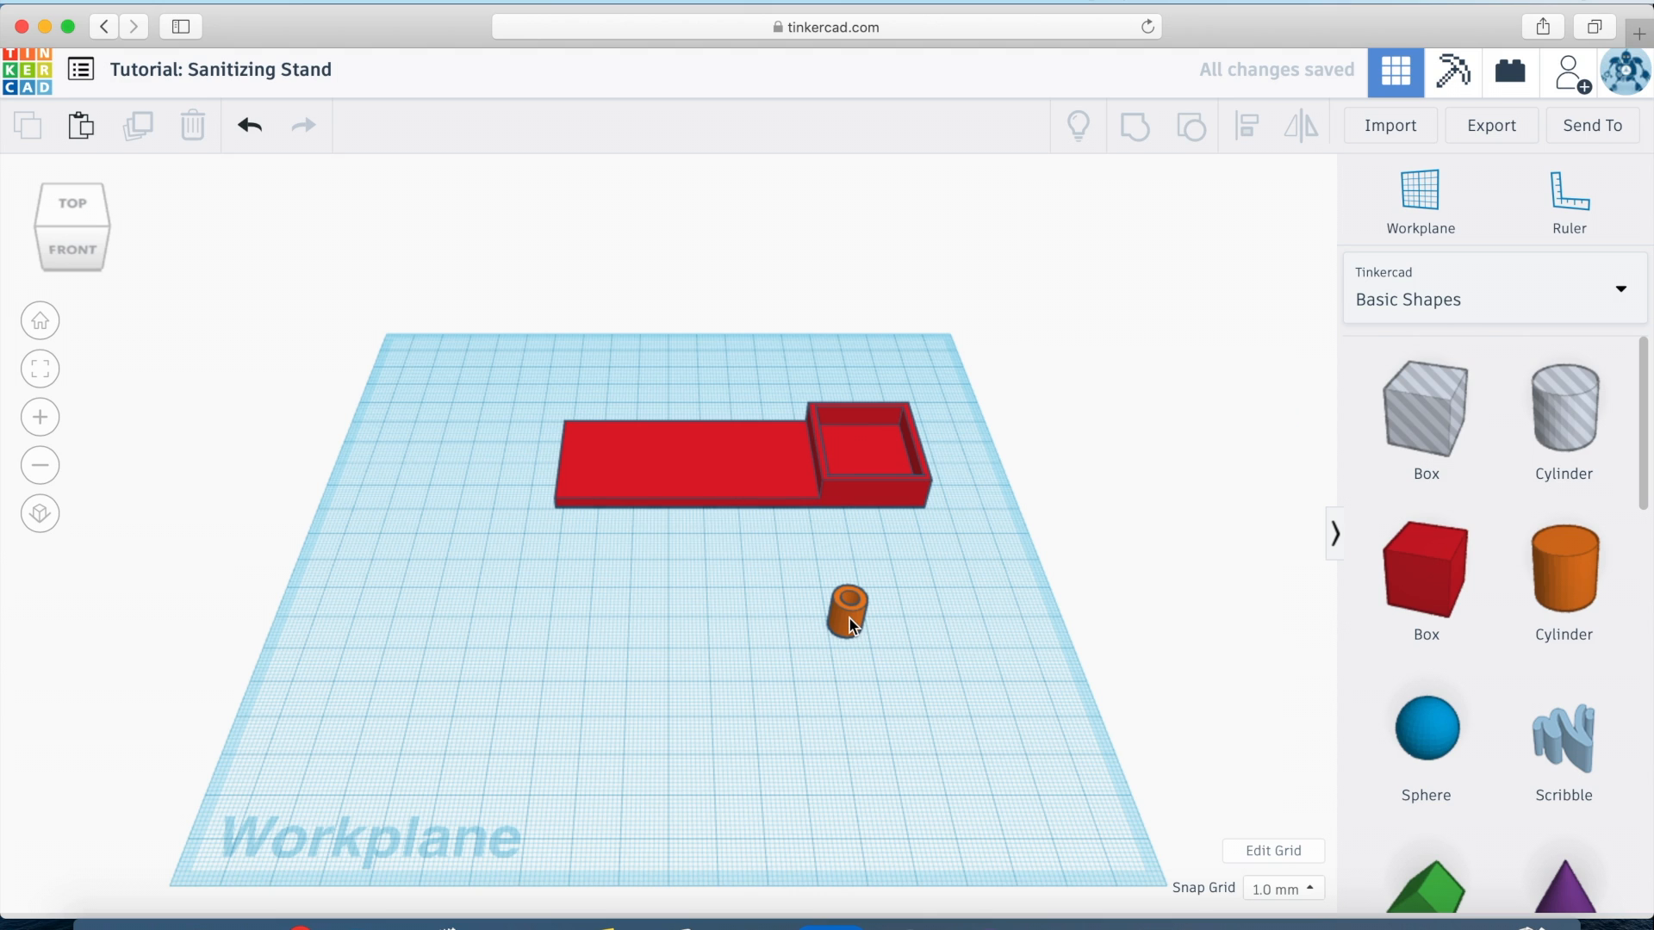
# - Move one tube out of the stack, exactly 19 mm to its left
pyautogui.keyDown('alt'); pyautogui.moveTo(850, 618); pyautogui.dragTo(762, 622); pyautogui.keyUp('alt')
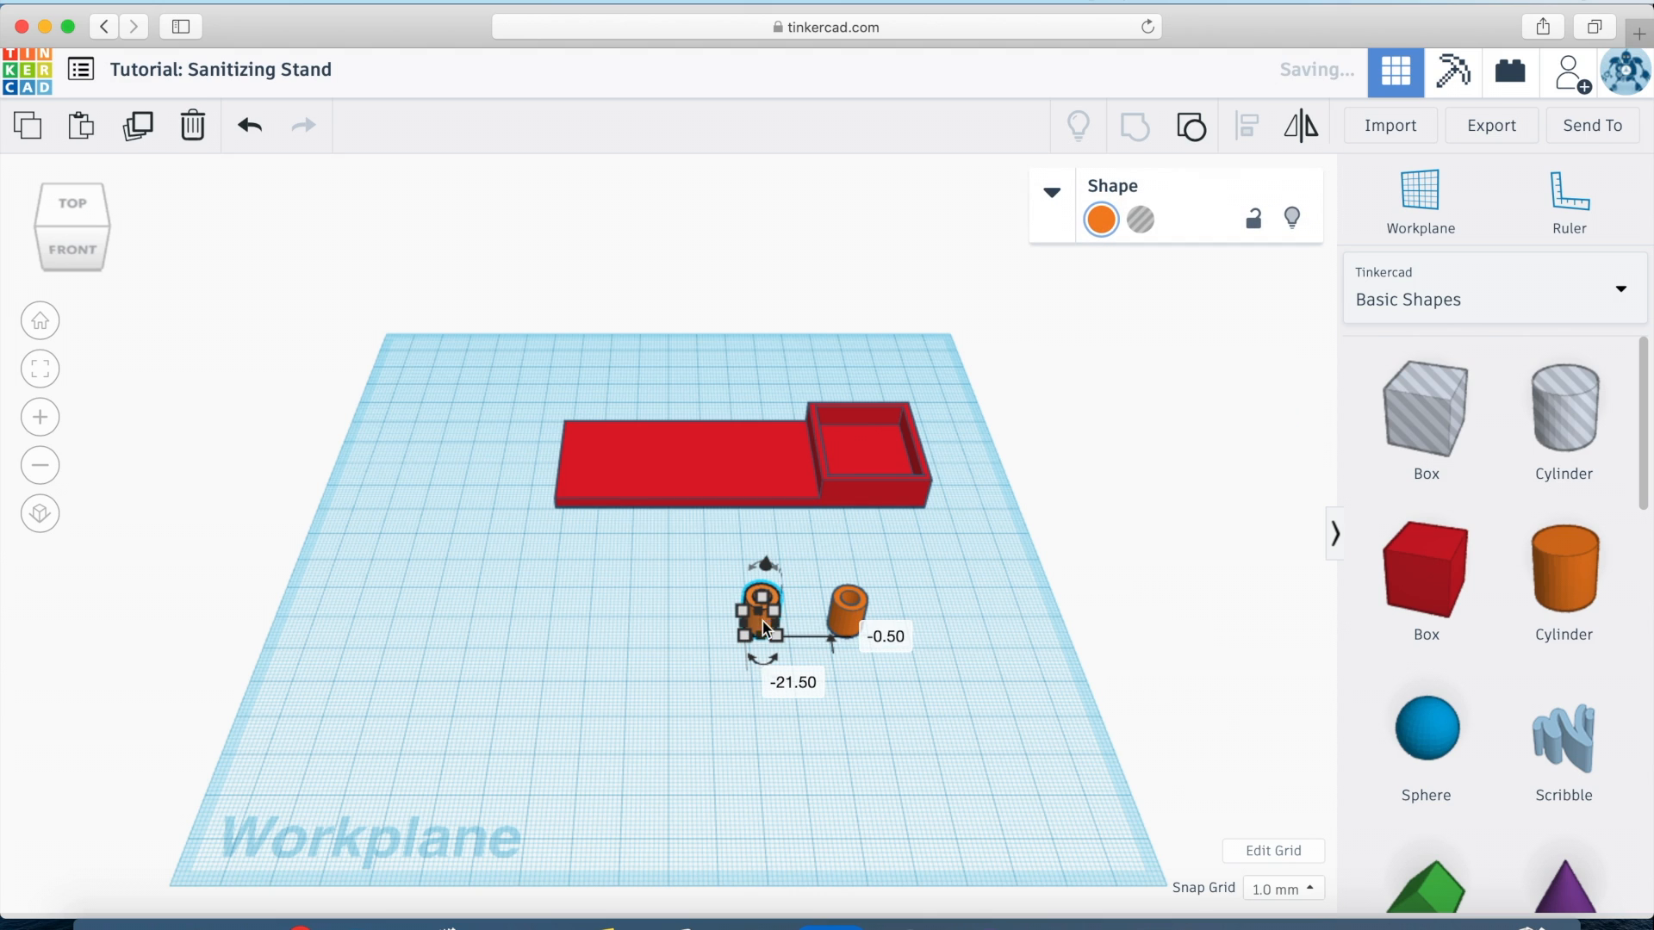
pyautogui.click(786, 683)
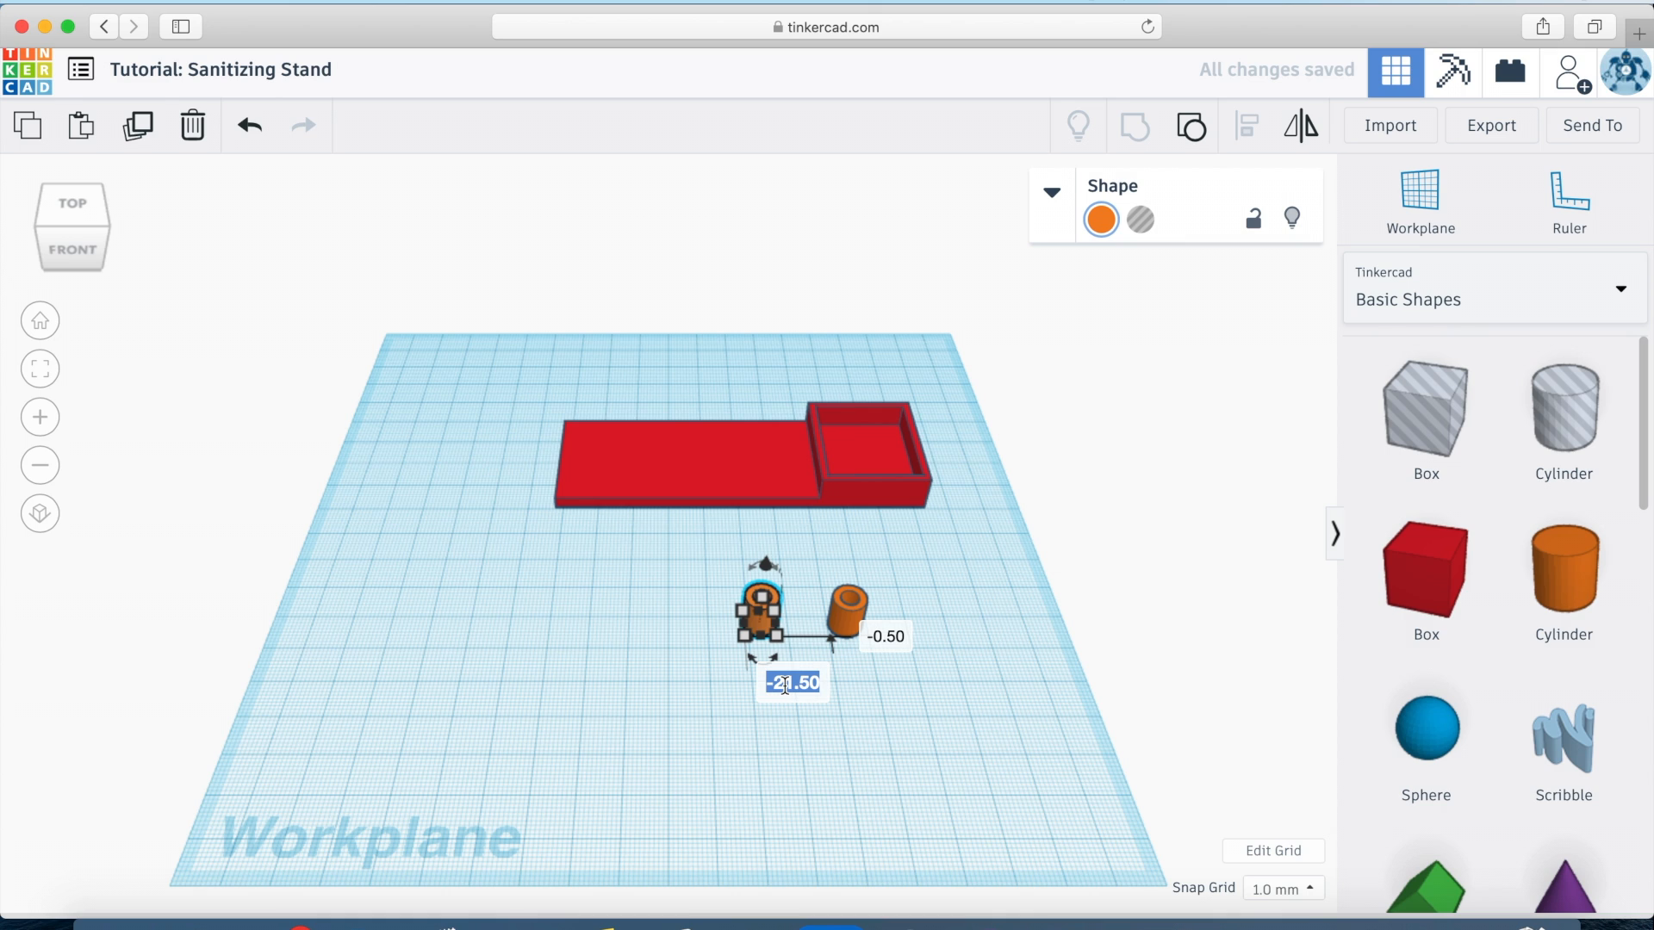
pyautogui.write('-')
pyautogui.write('18')
pyautogui.press('Return')
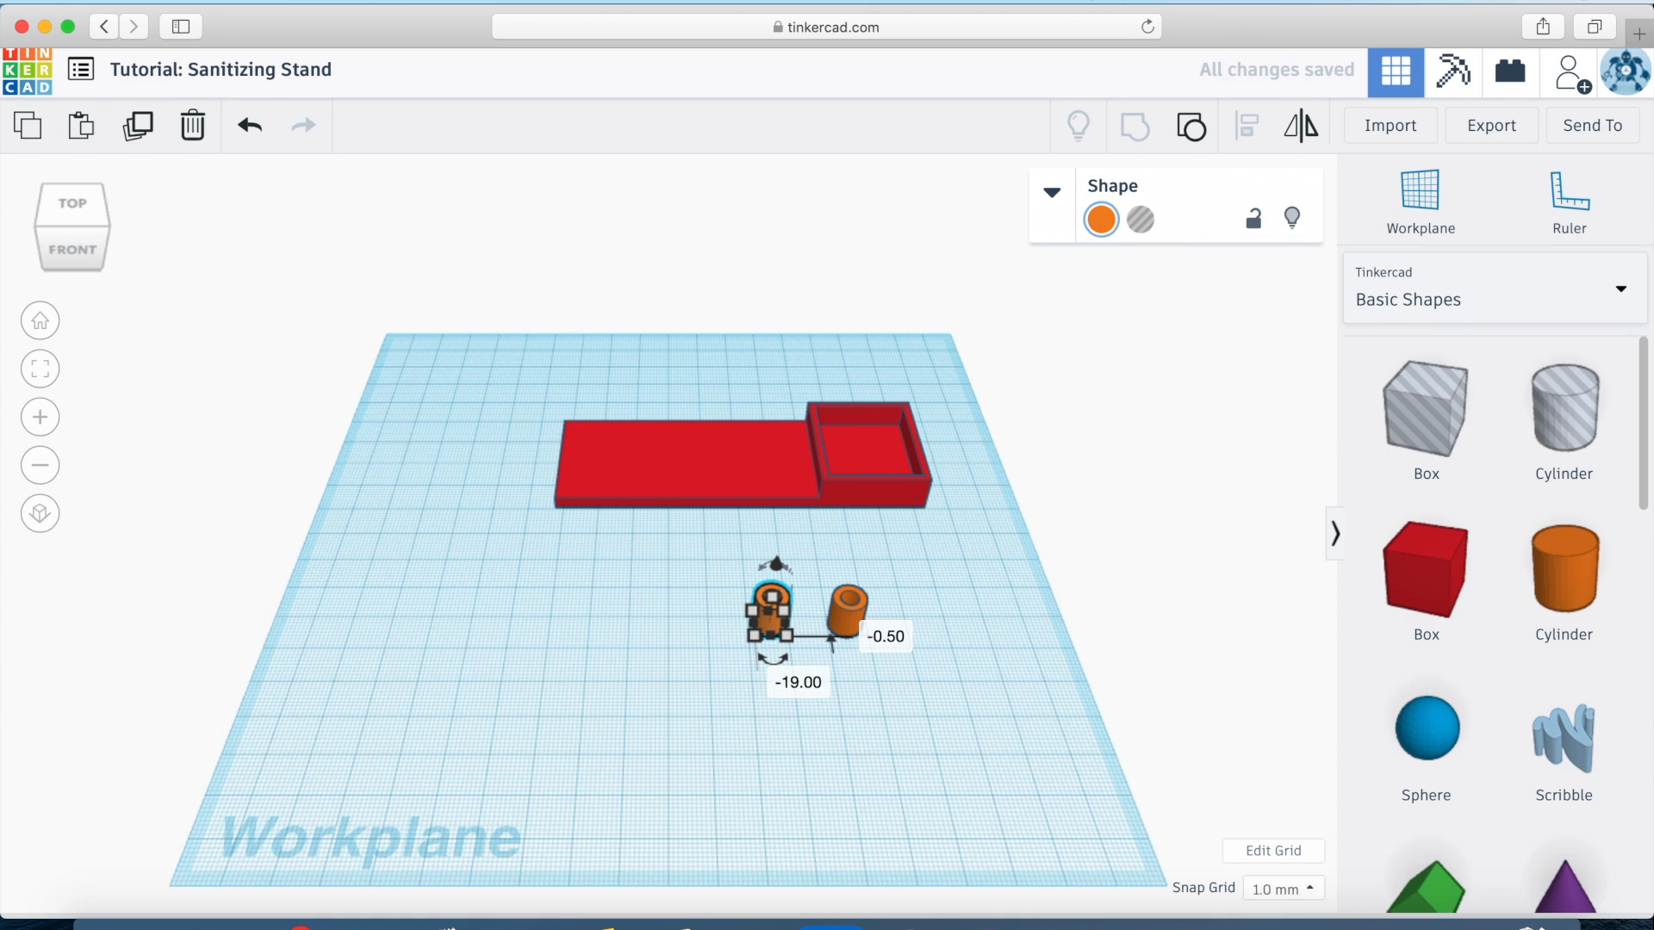
pyautogui.click(858, 717)
# - Move a second tube out of the stack to 38 mm on its left
pyautogui.click(775, 614)
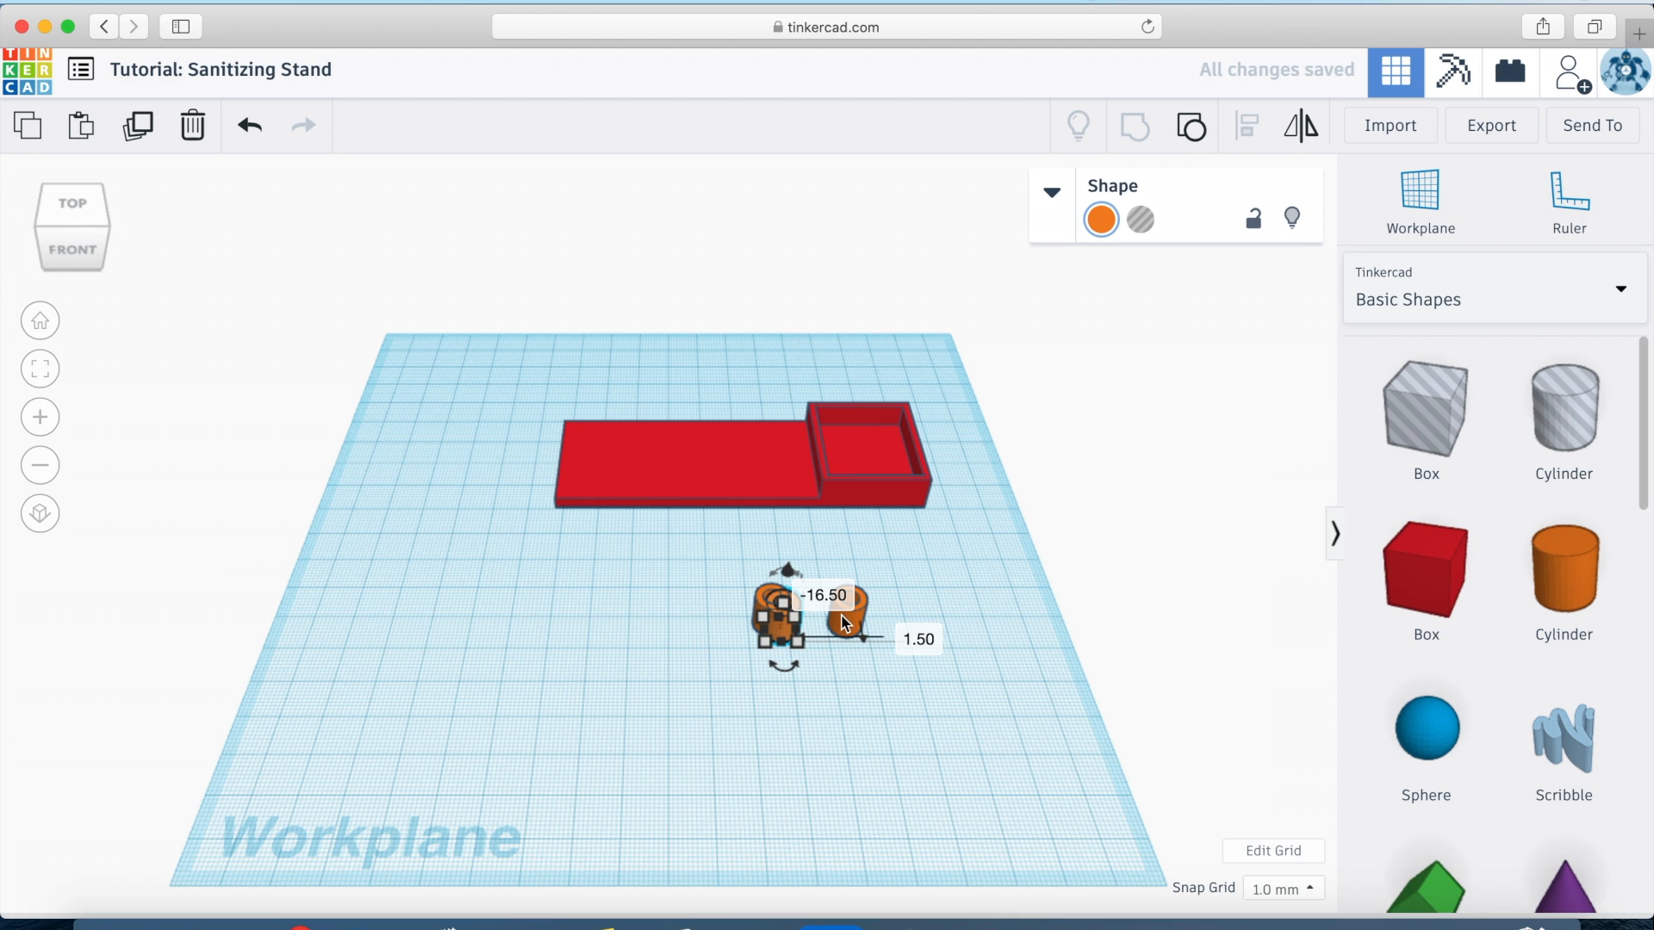
pyautogui.click(825, 596)
pyautogui.write('-38')
pyautogui.press('Return')
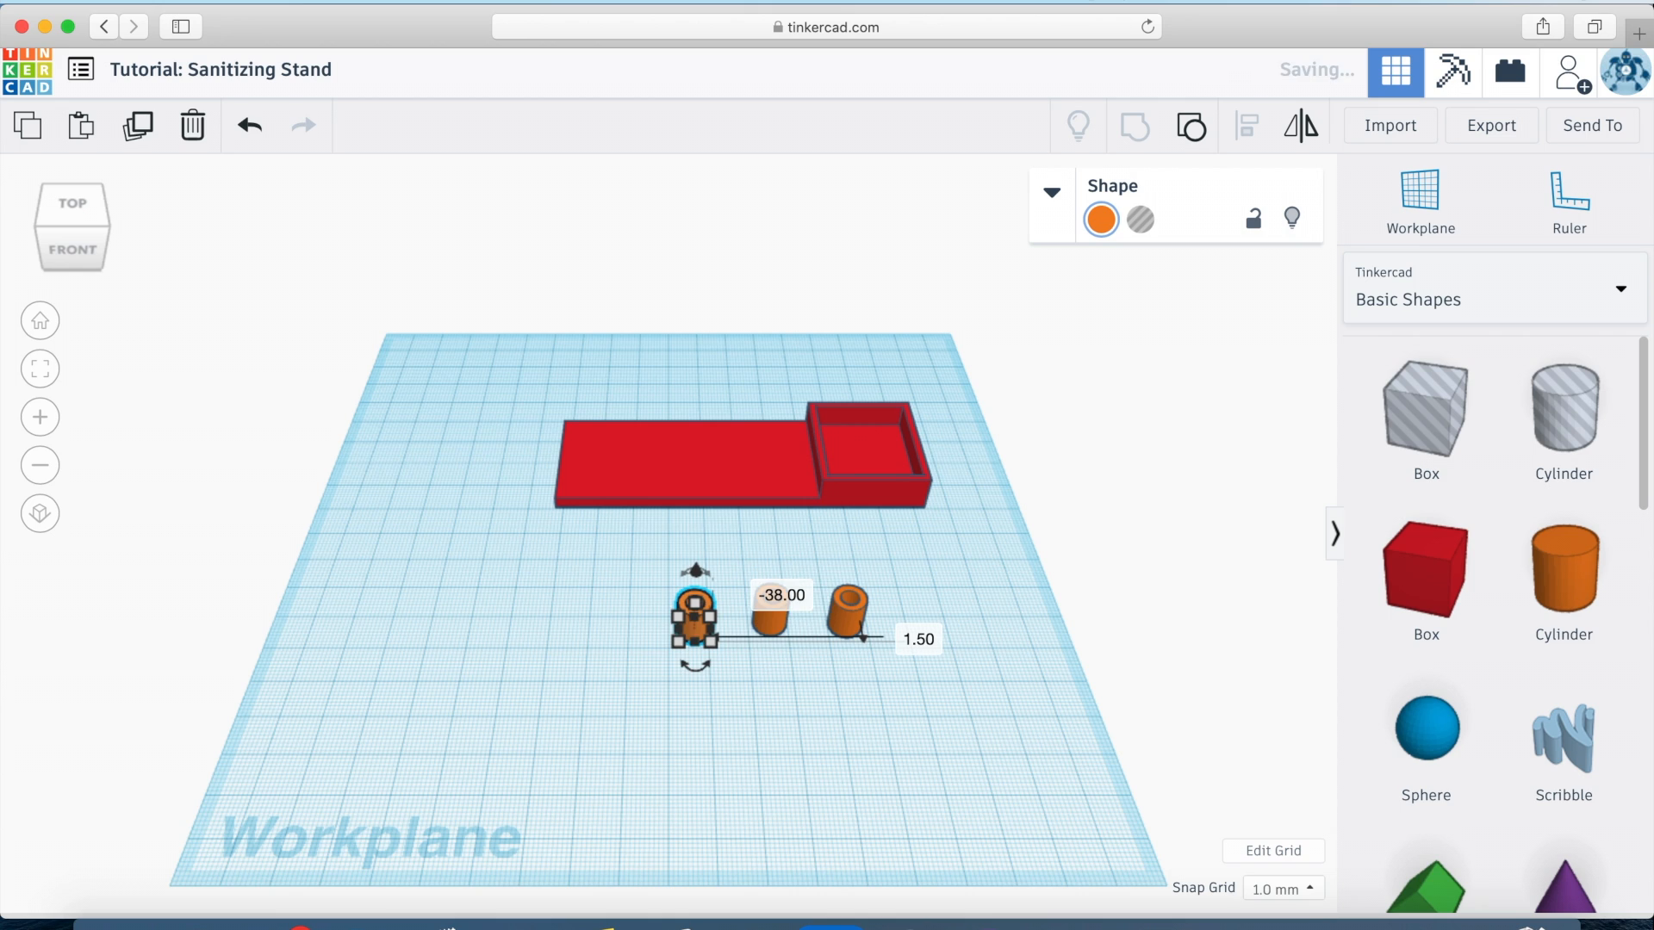
pyautogui.click(756, 681)
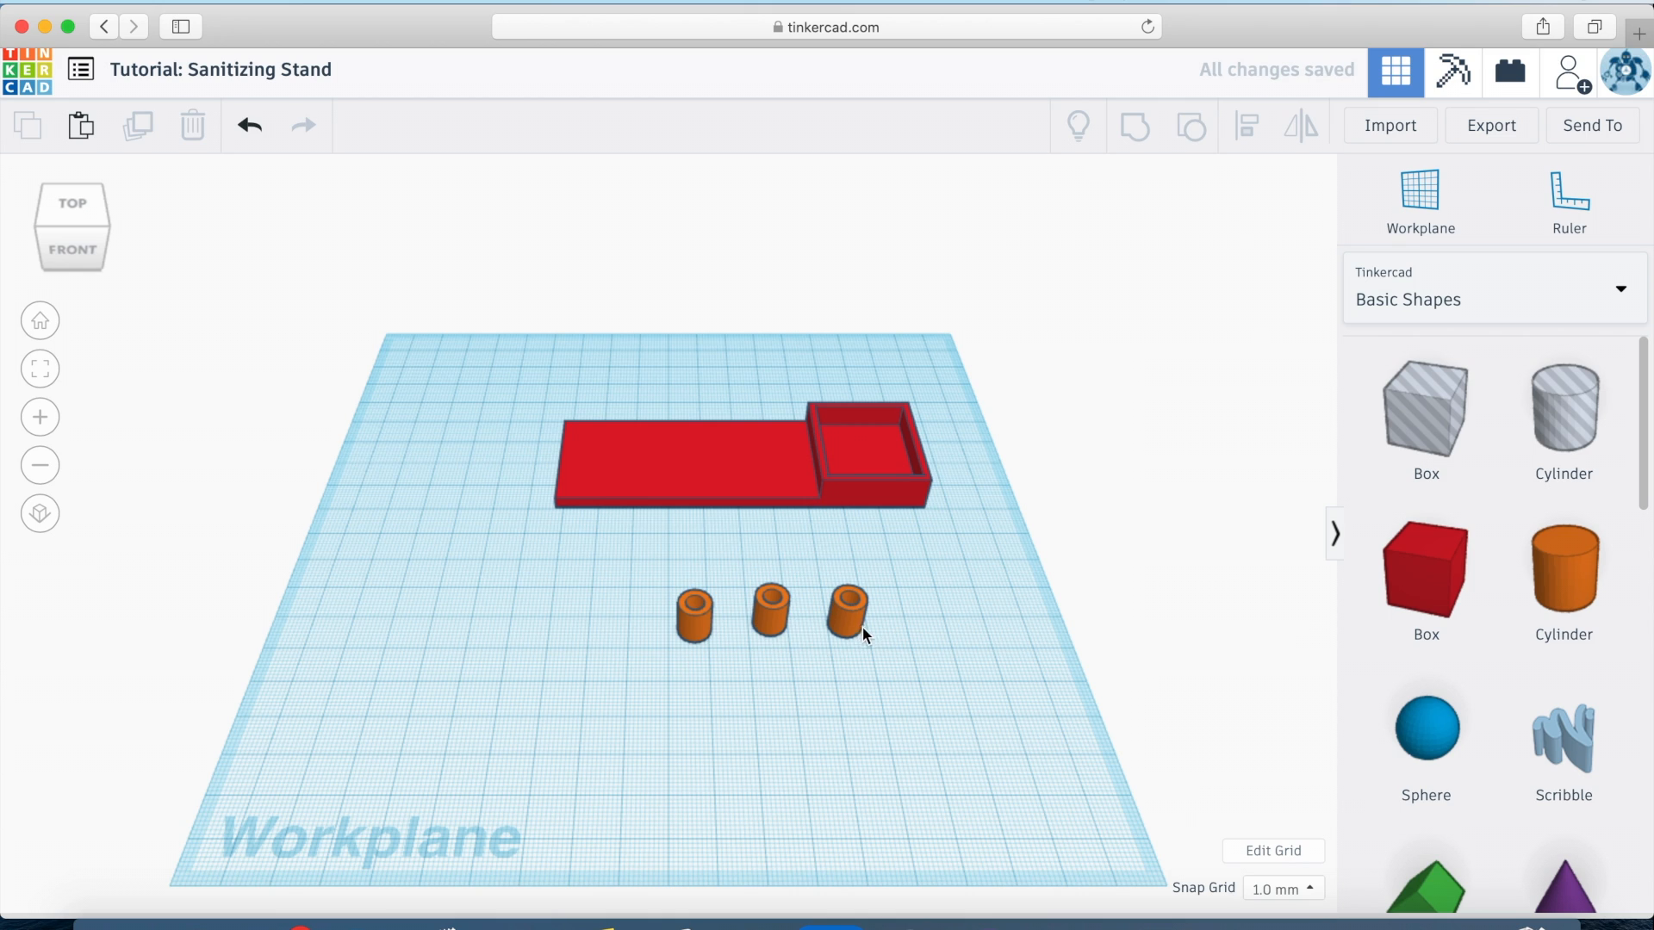
# - Move a third tube 57 mm to the left of the rightmost tube, completing a row of four
pyautogui.keyDown('alt'); pyautogui.moveTo(848, 623); pyautogui.dragTo(724, 625); pyautogui.keyUp('alt')
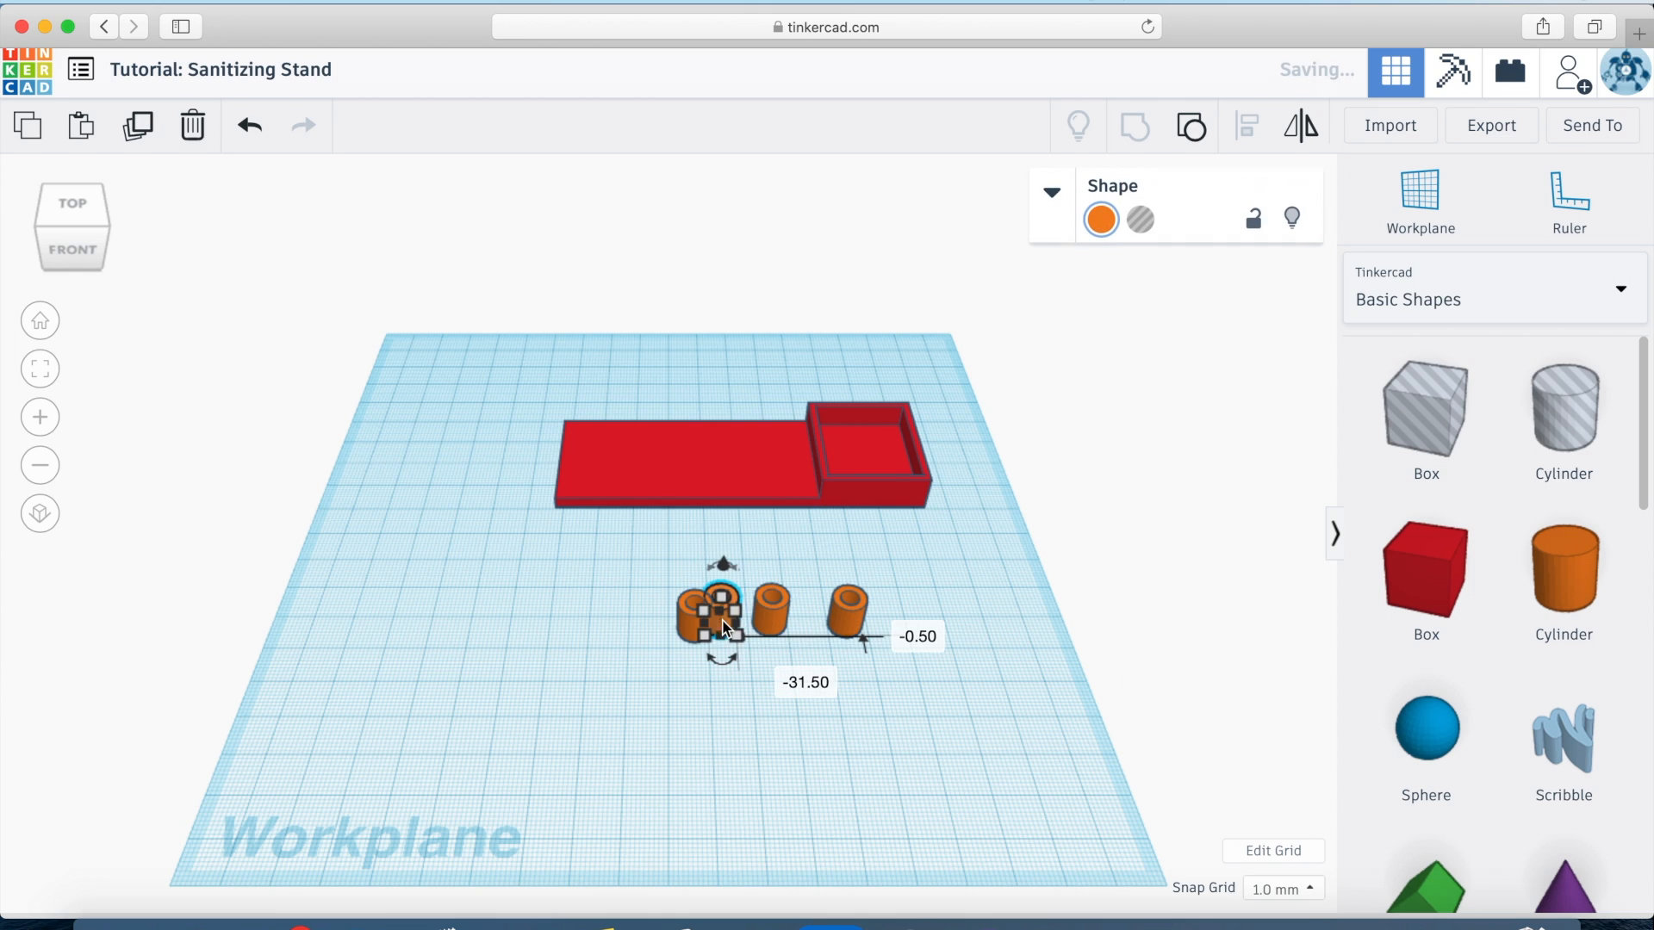
pyautogui.click(795, 674)
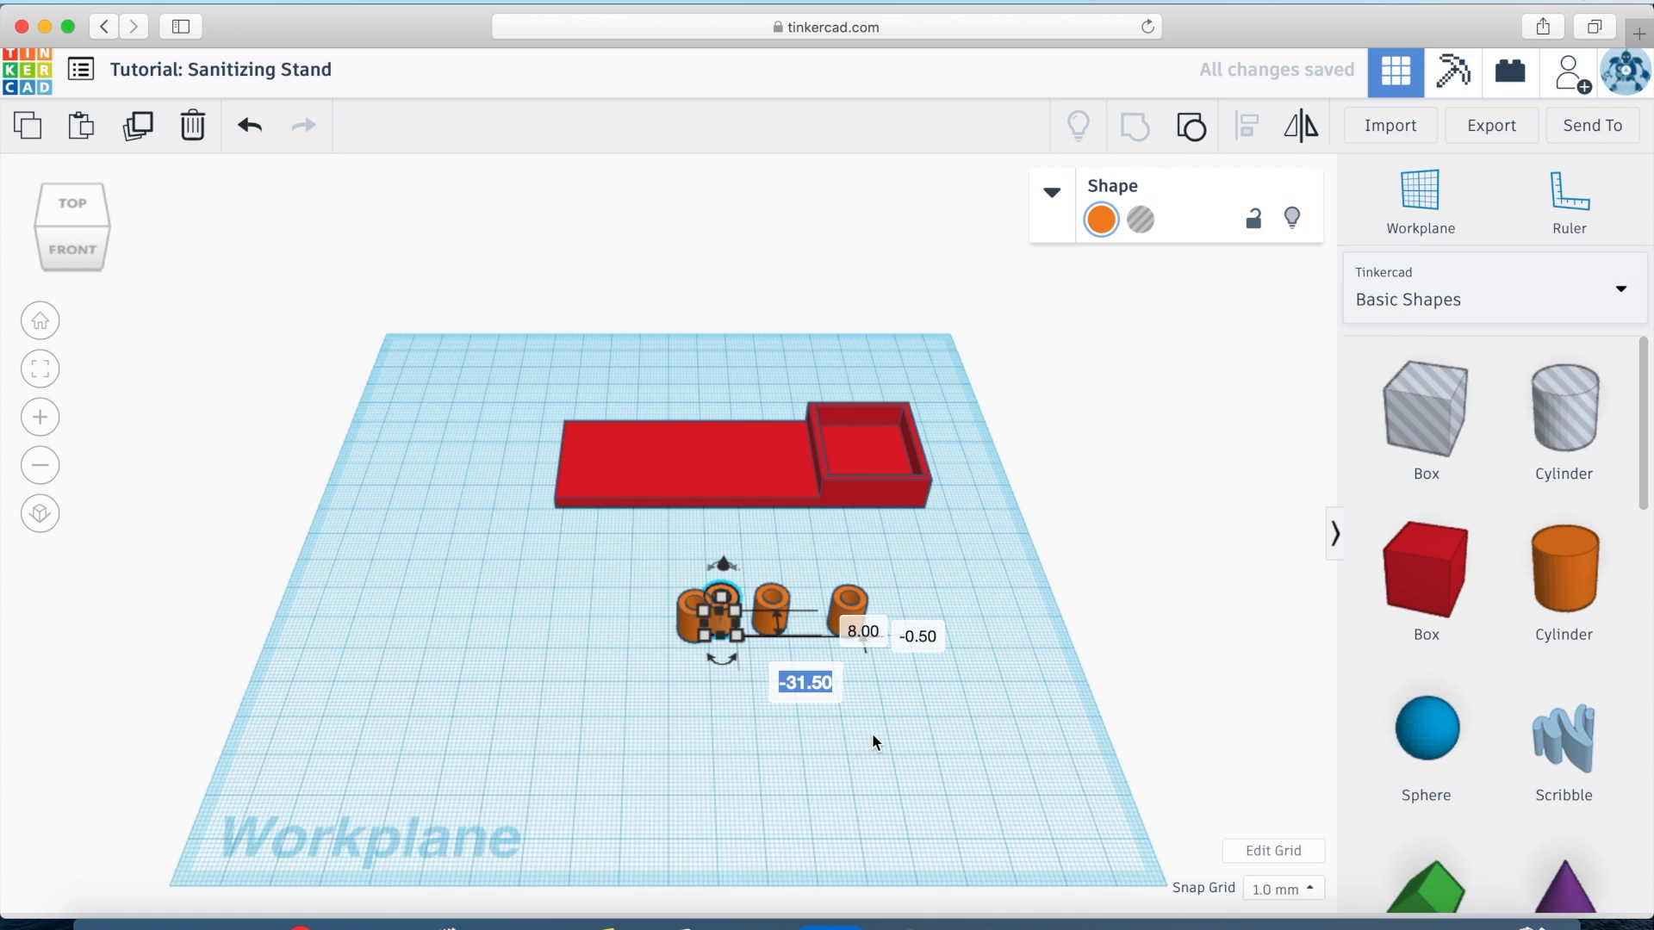
pyautogui.write('-57')
pyautogui.press('Return')
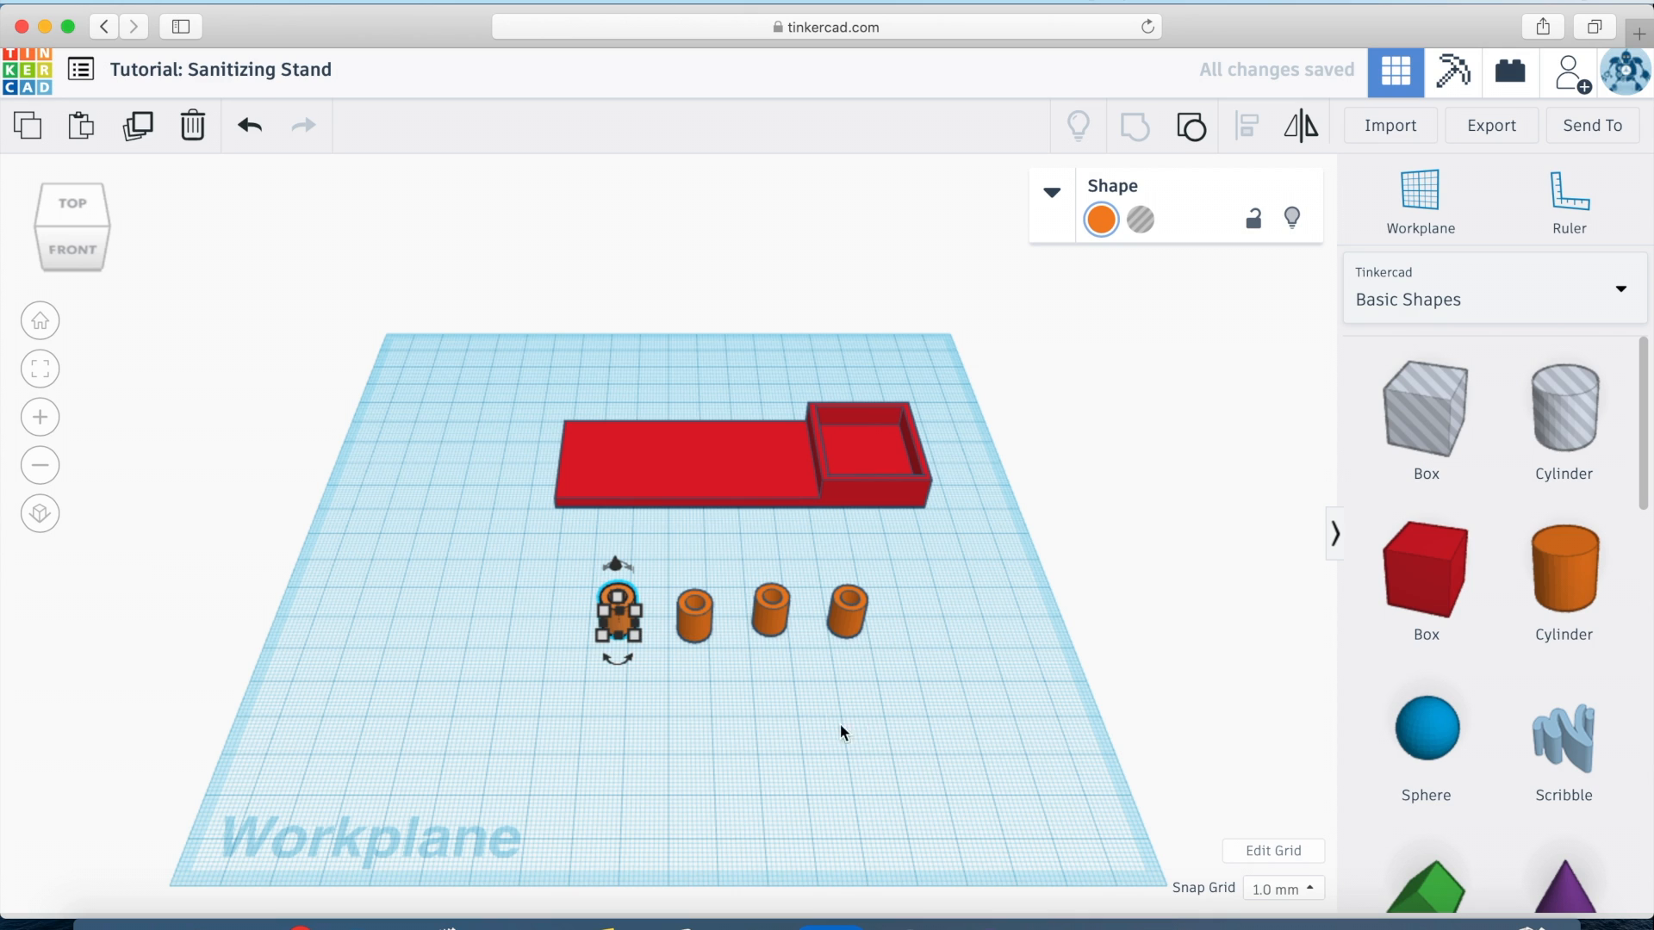
pyautogui.click(696, 739)
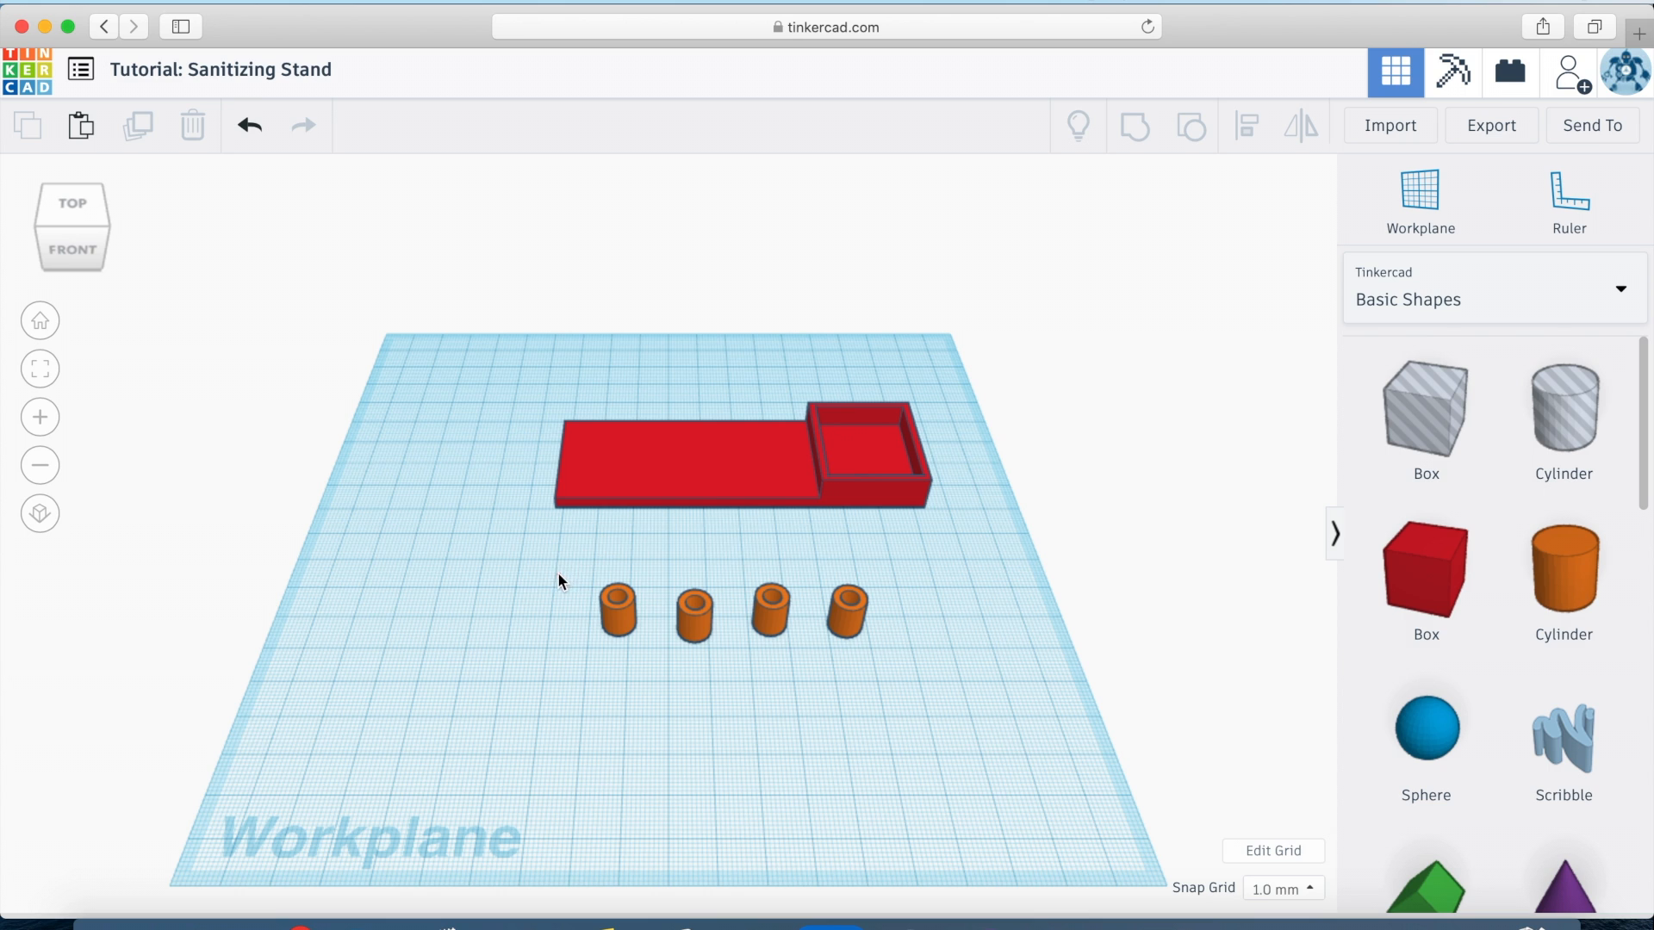
# - Align the four tubes centred front to back and group them into one straight row
pyautogui.moveTo(869, 659); pyautogui.dragTo(892, 655)
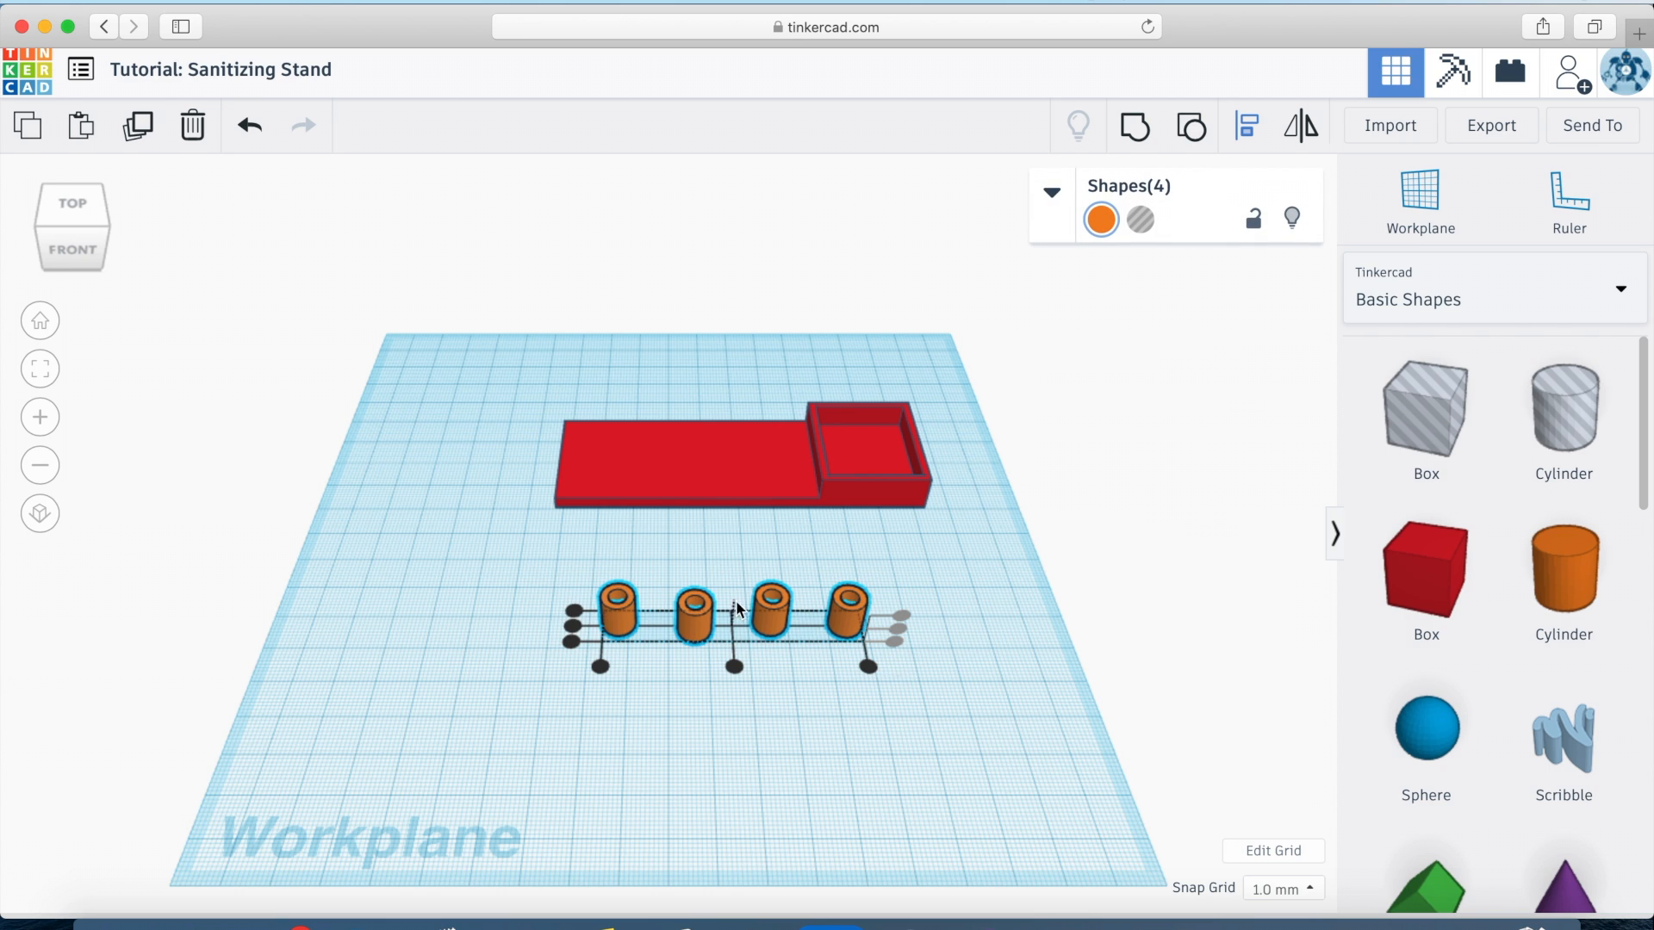
pyautogui.click(572, 627)
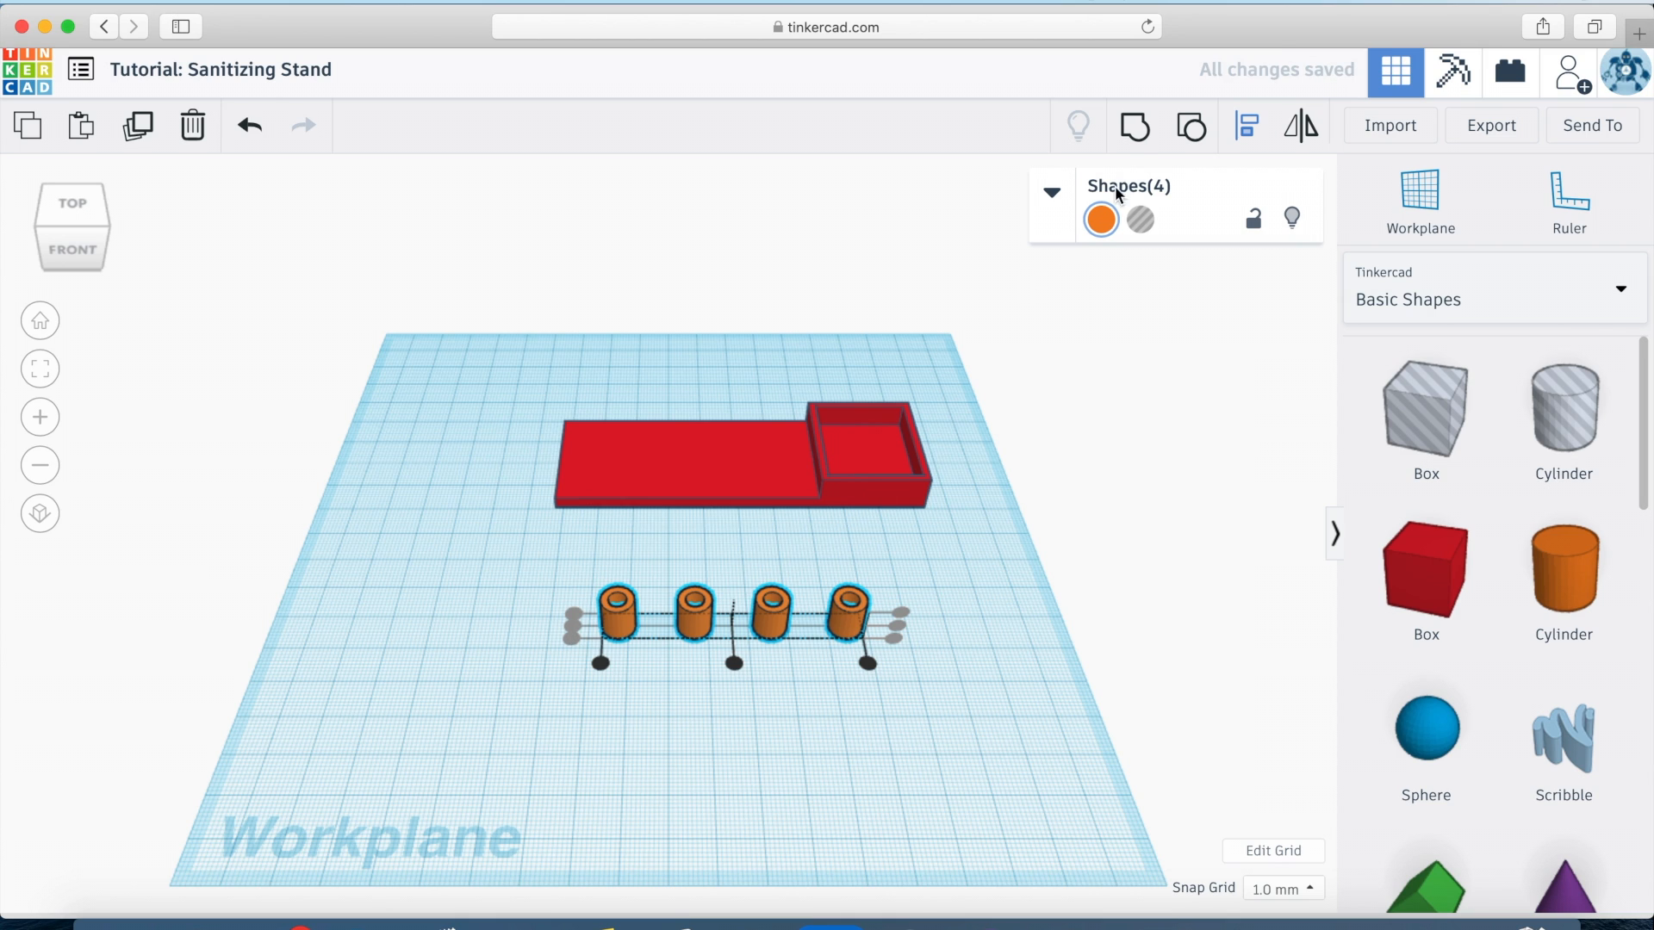
pyautogui.click(994, 541)
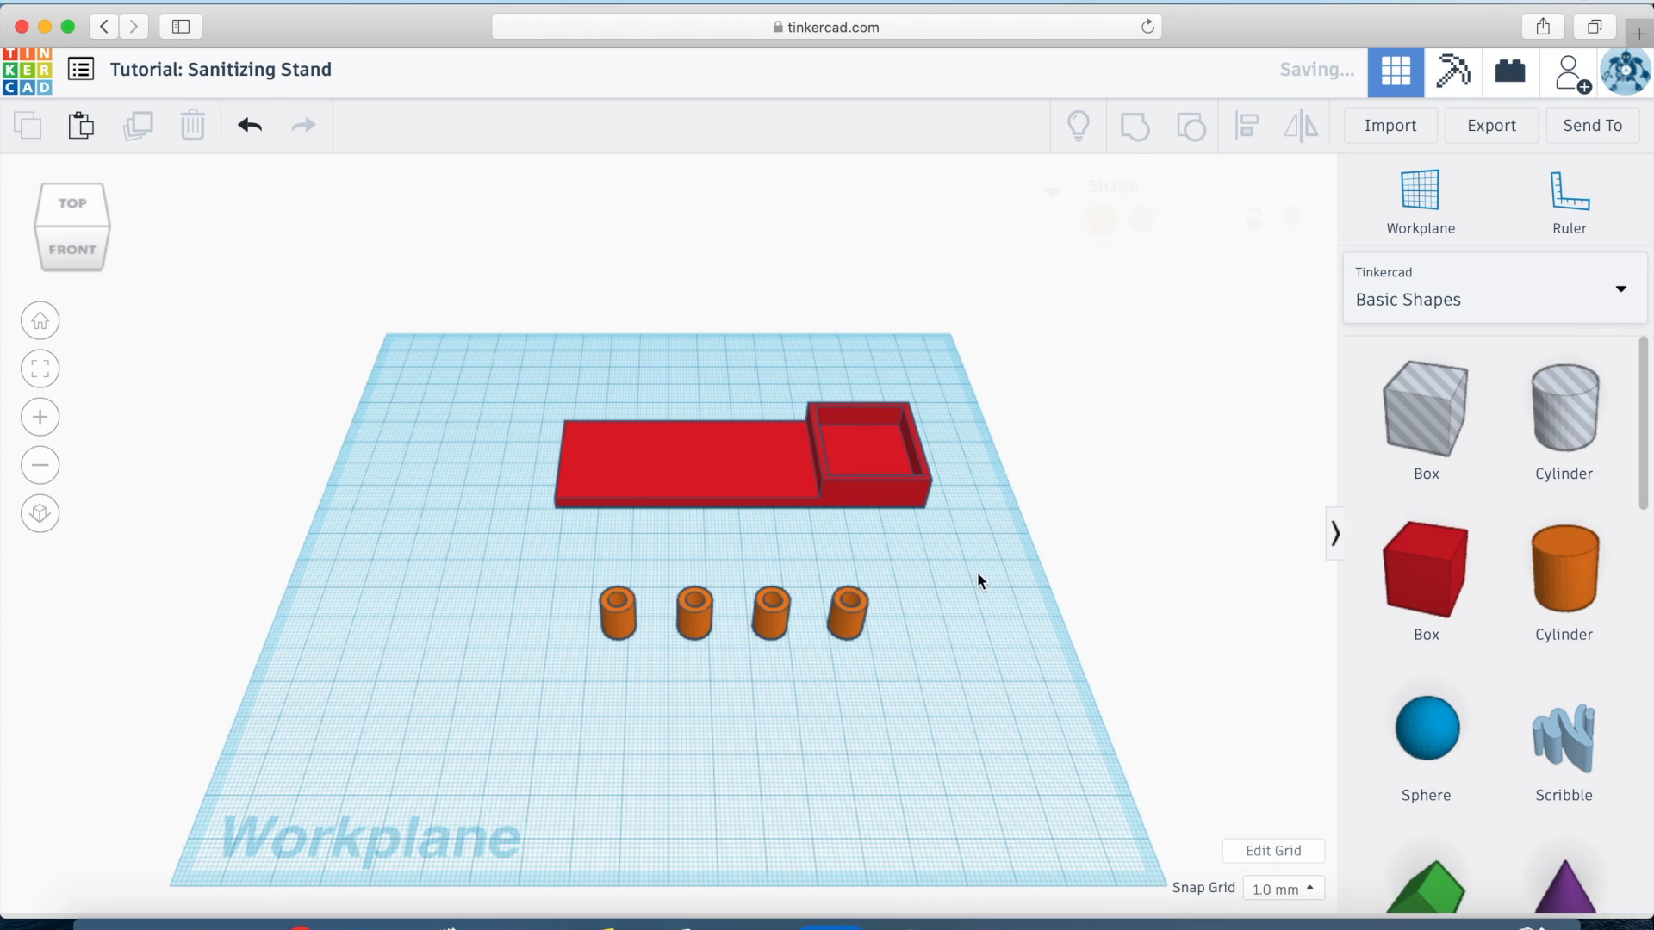
# - Duplicate the row of tubes and place the copy 23 mm in front of the original
pyautogui.click(841, 633)
pyautogui.keyDown('alt'); pyautogui.moveTo(788, 632); pyautogui.dragTo(891, 698); pyautogui.keyUp('alt')
pyautogui.click(1057, 669)
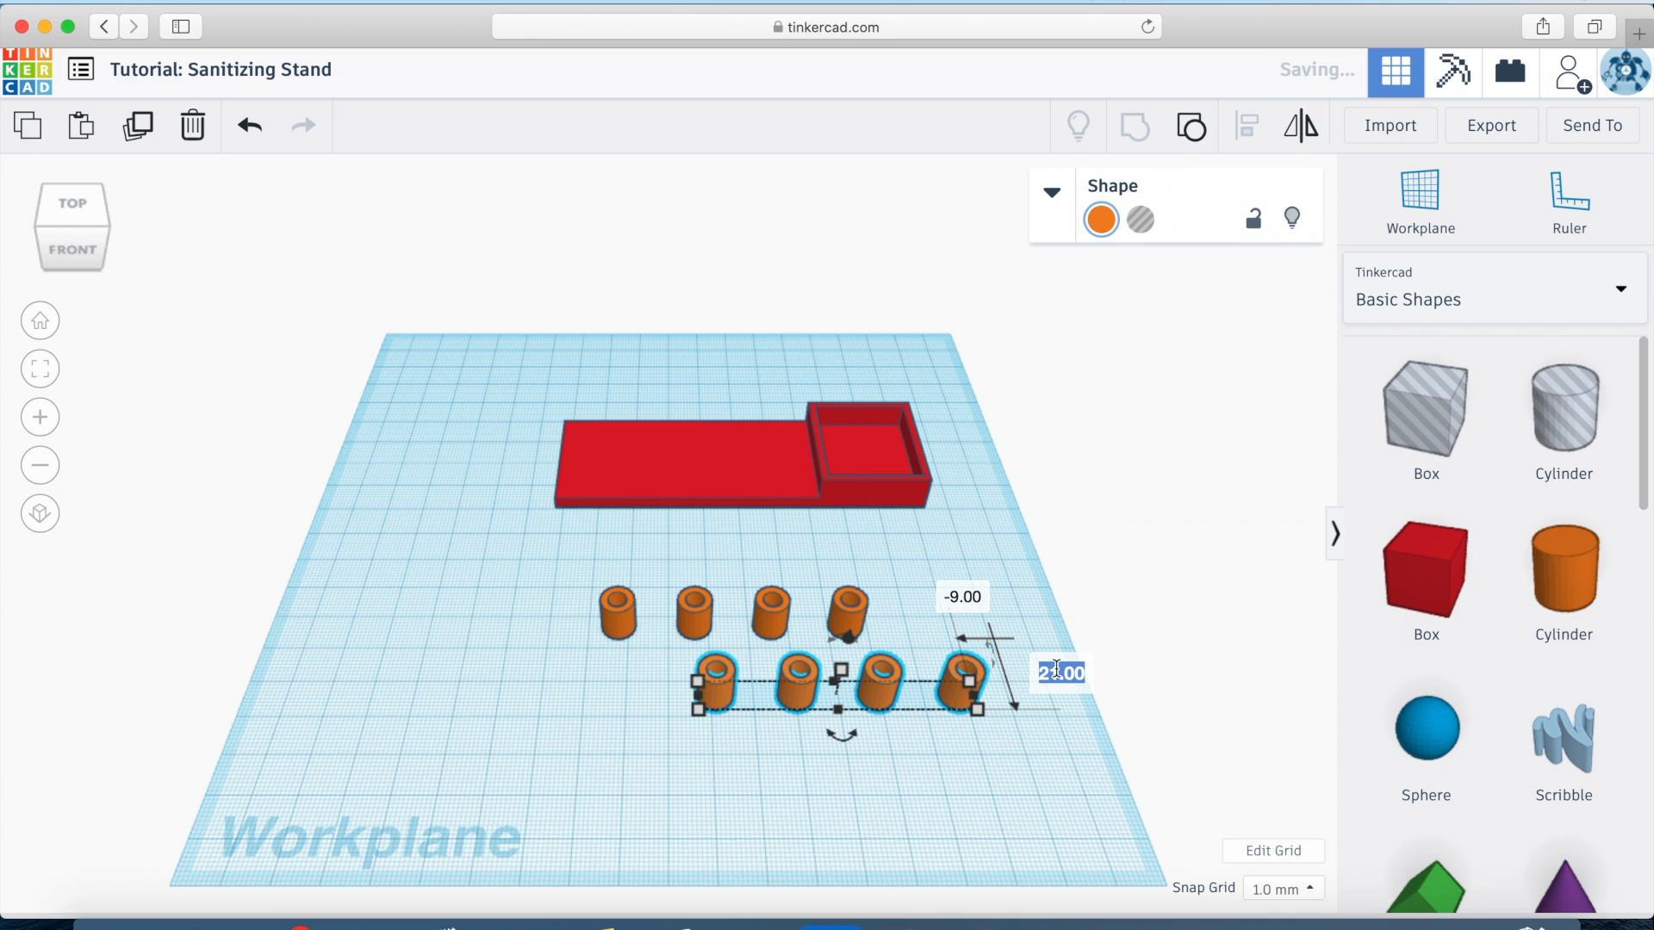
pyautogui.write('23')
pyautogui.press('Return')
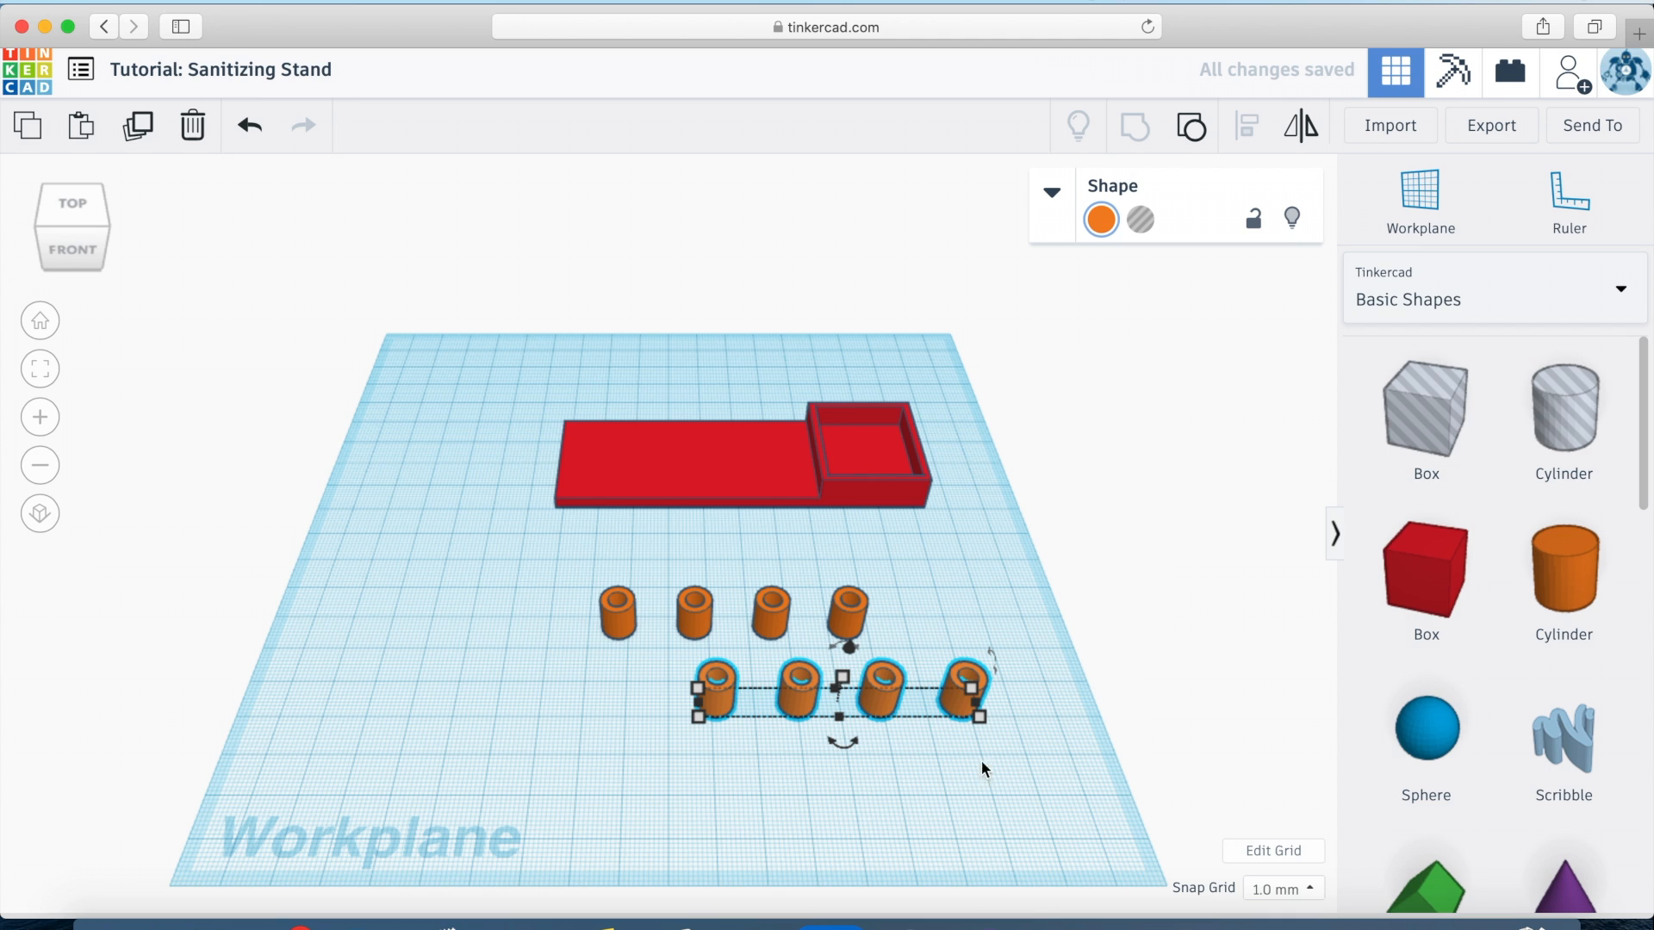
# - Centre the two rows of tubes on each other from left to right and group all eight tubes
pyautogui.moveTo(569, 574); pyautogui.dragTo(1026, 757)
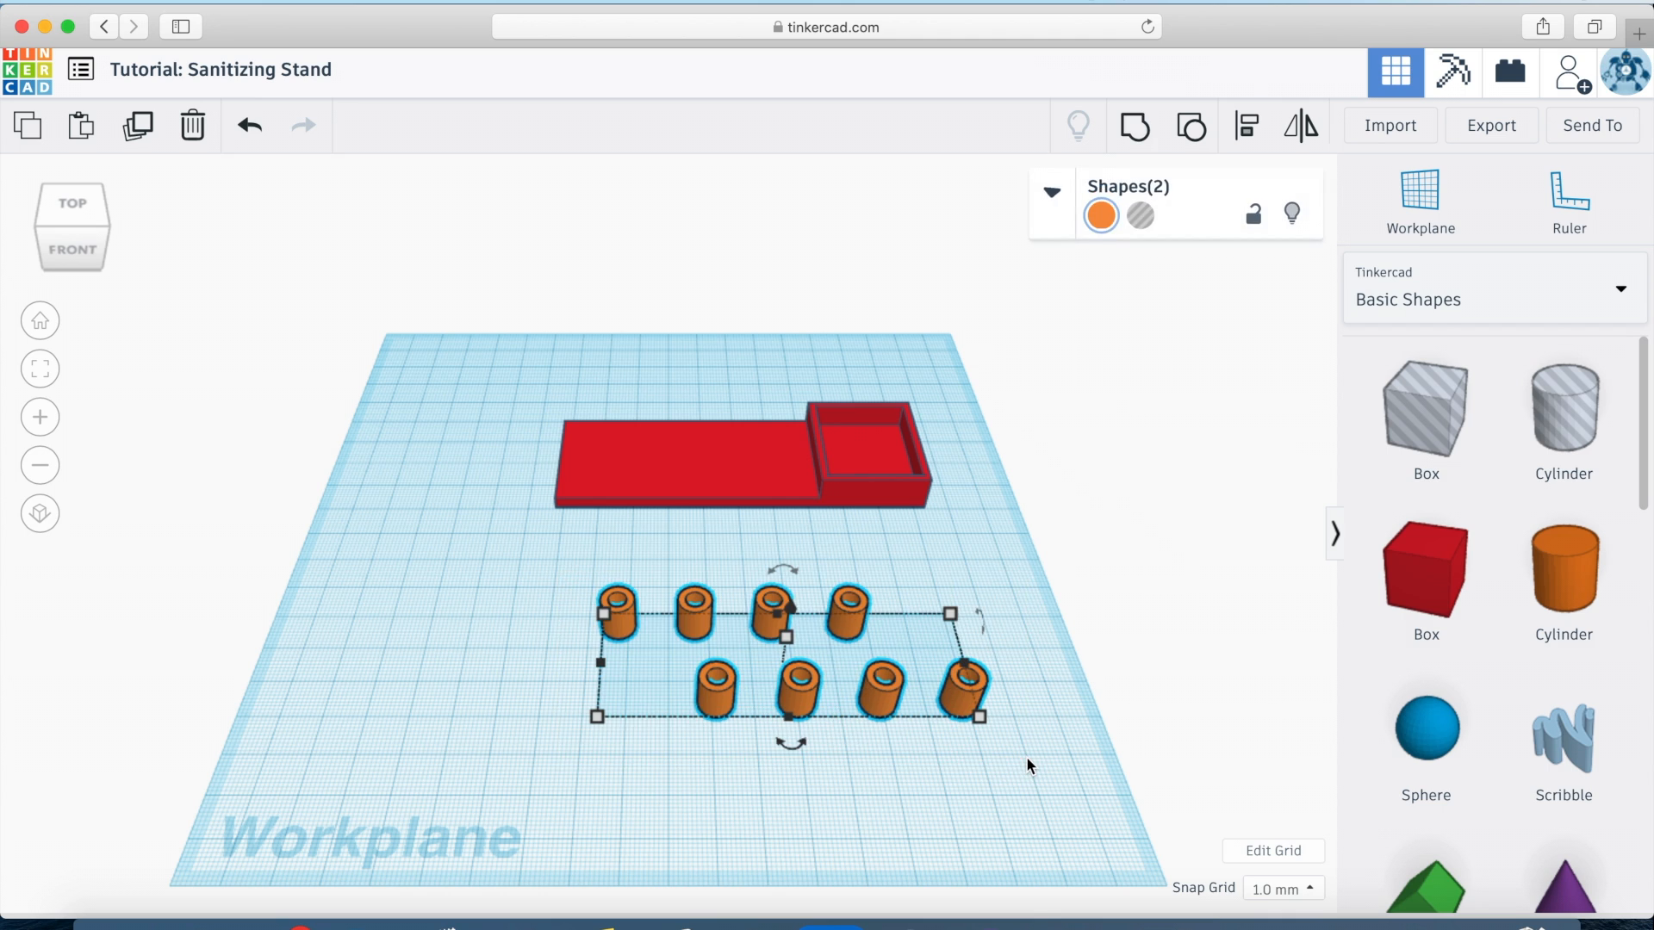
pyautogui.press('l')
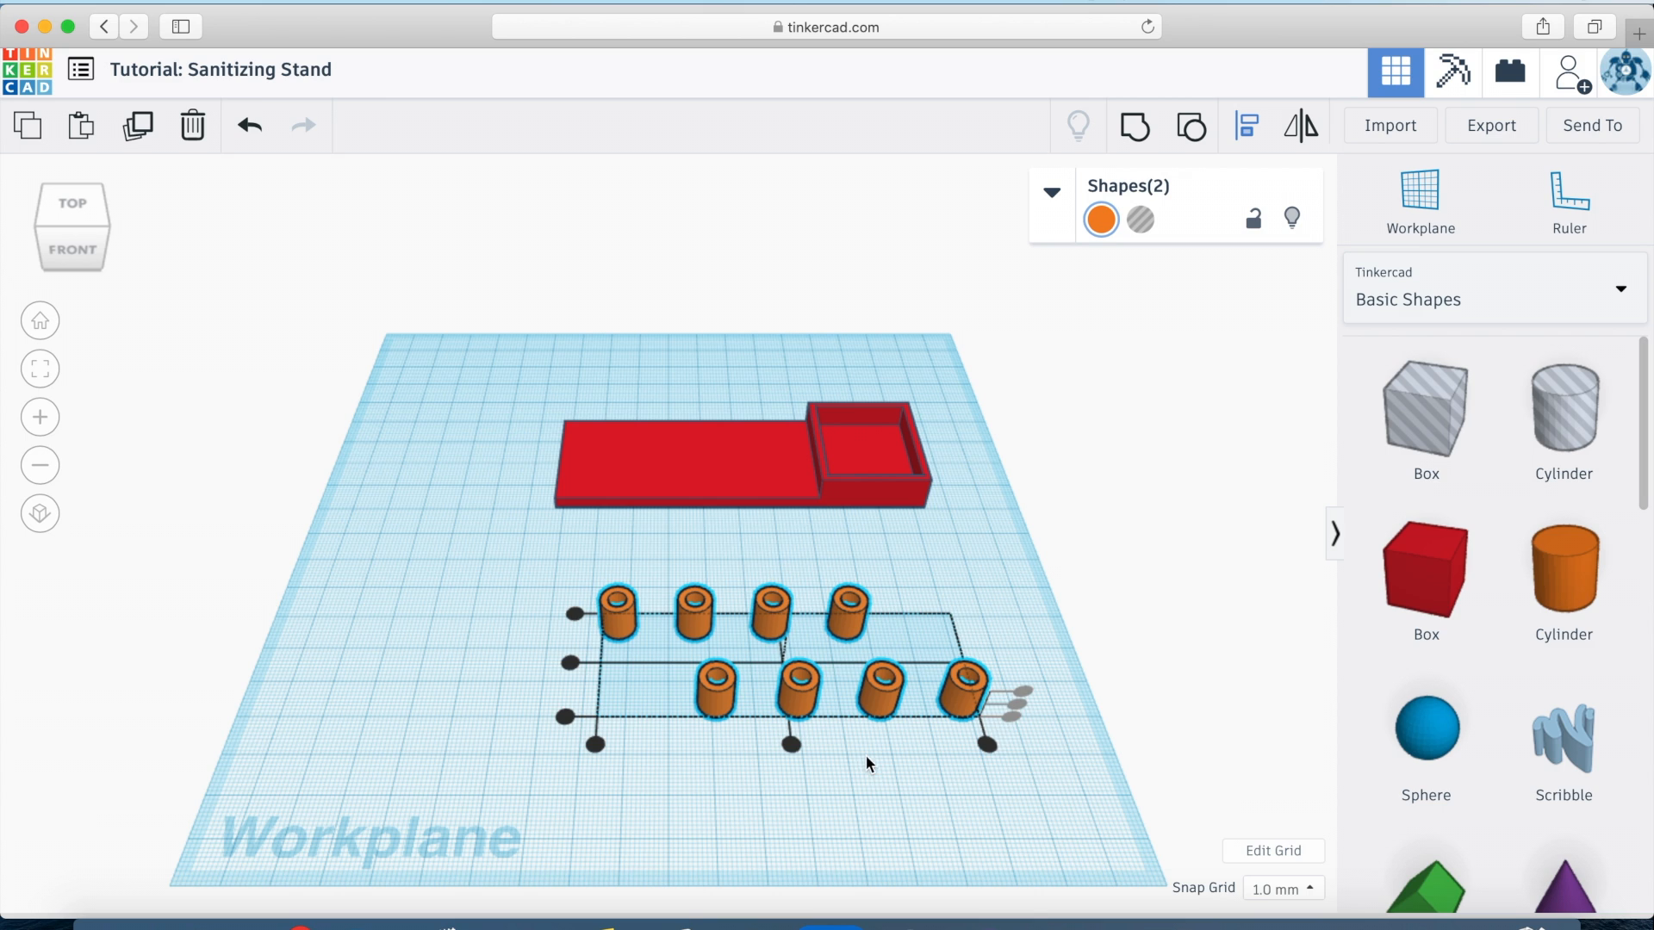
pyautogui.click(792, 744)
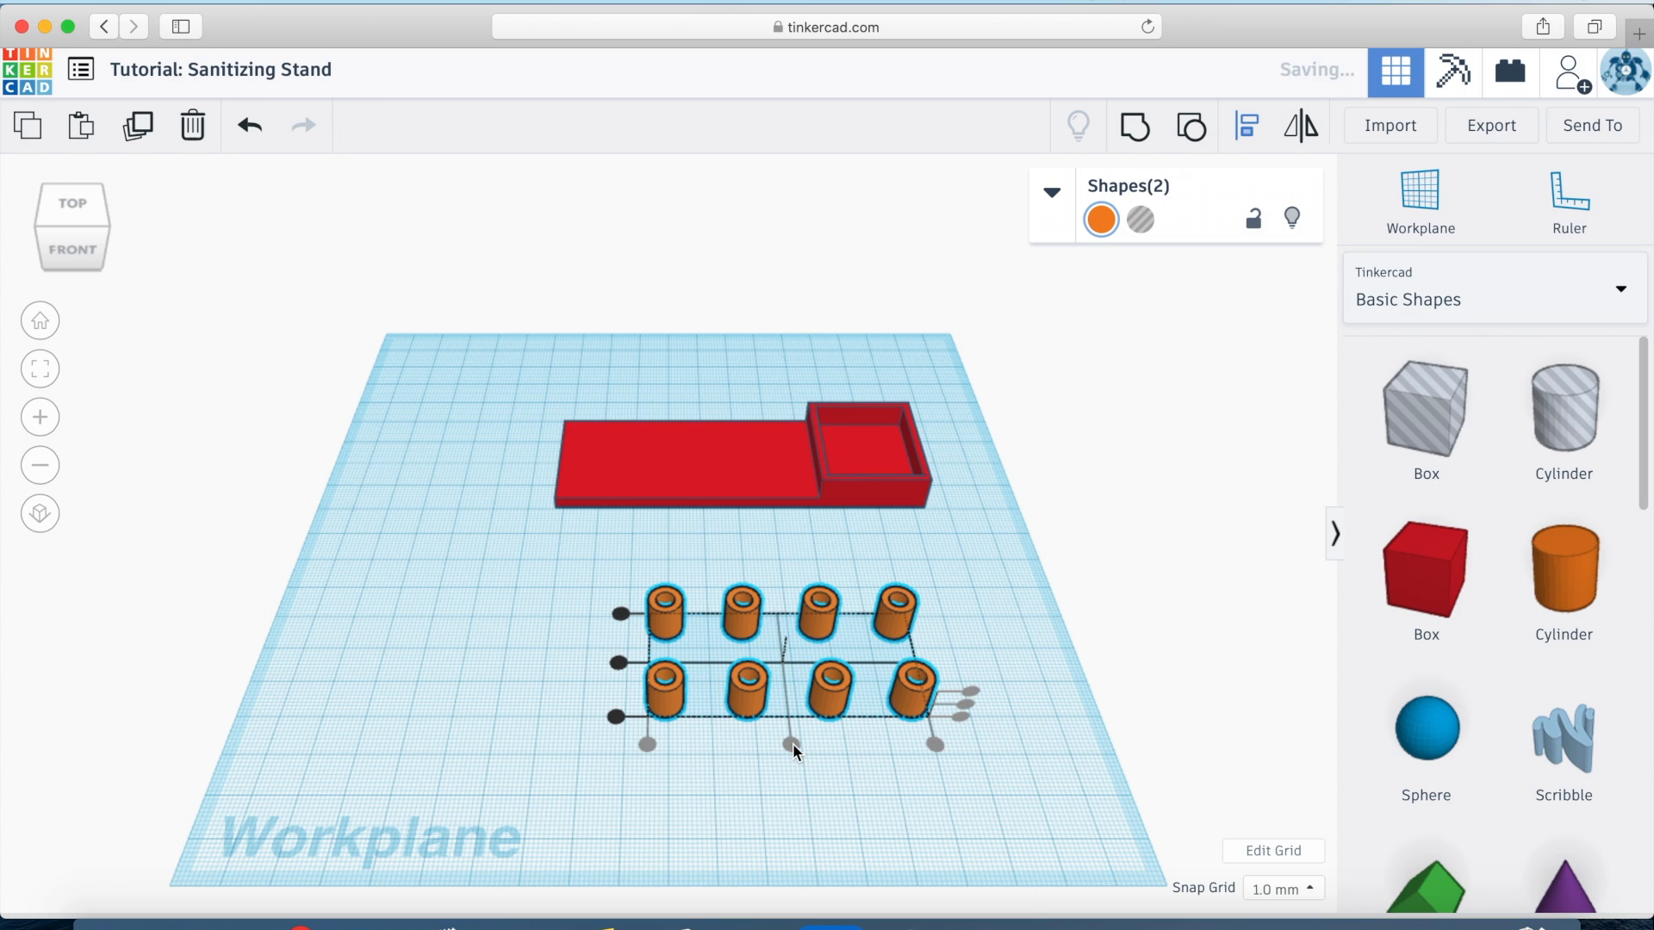
pyautogui.click(745, 810)
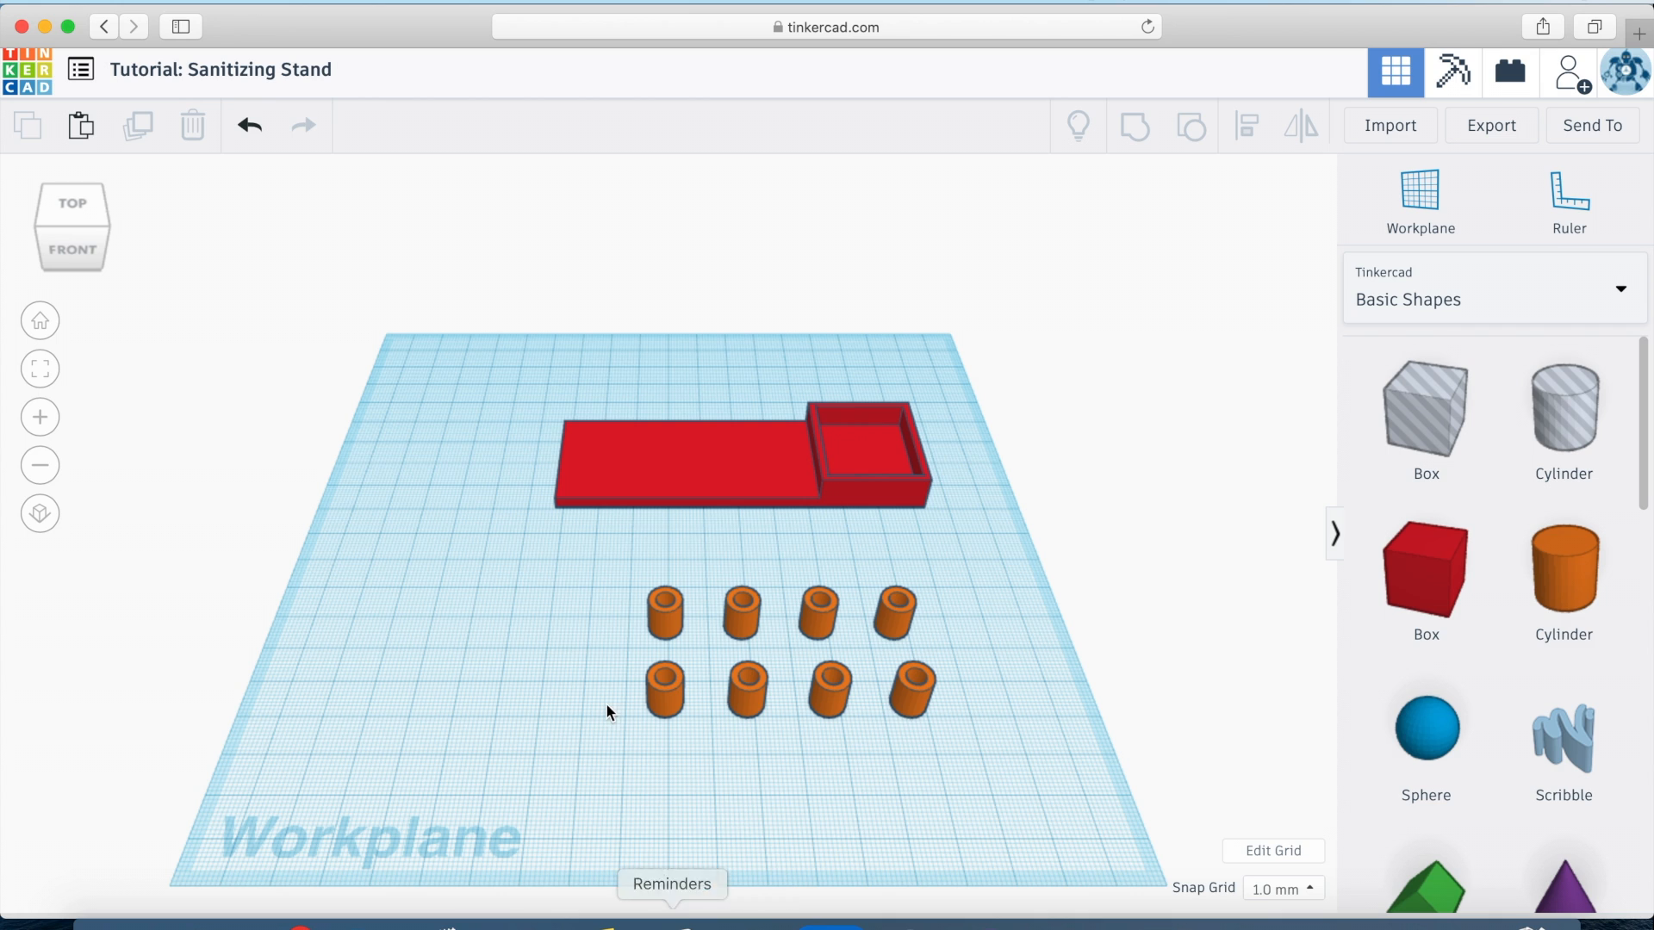
pyautogui.moveTo(1015, 782); pyautogui.dragTo(1015, 782)
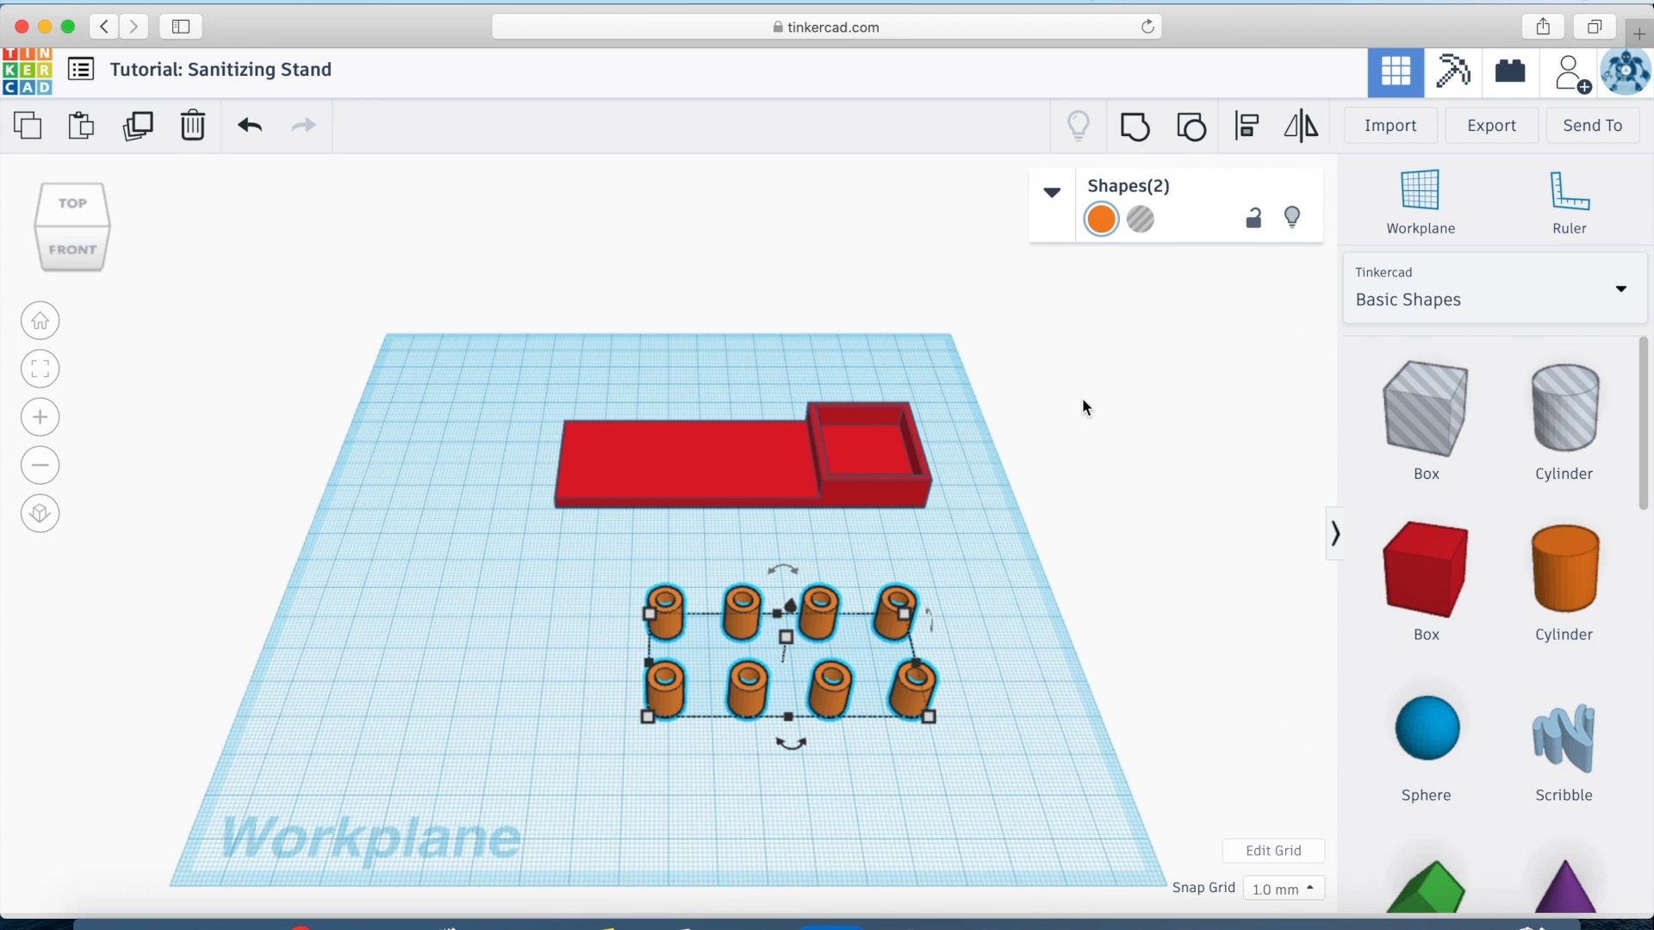
pyautogui.click(1134, 129)
pyautogui.click(975, 685)
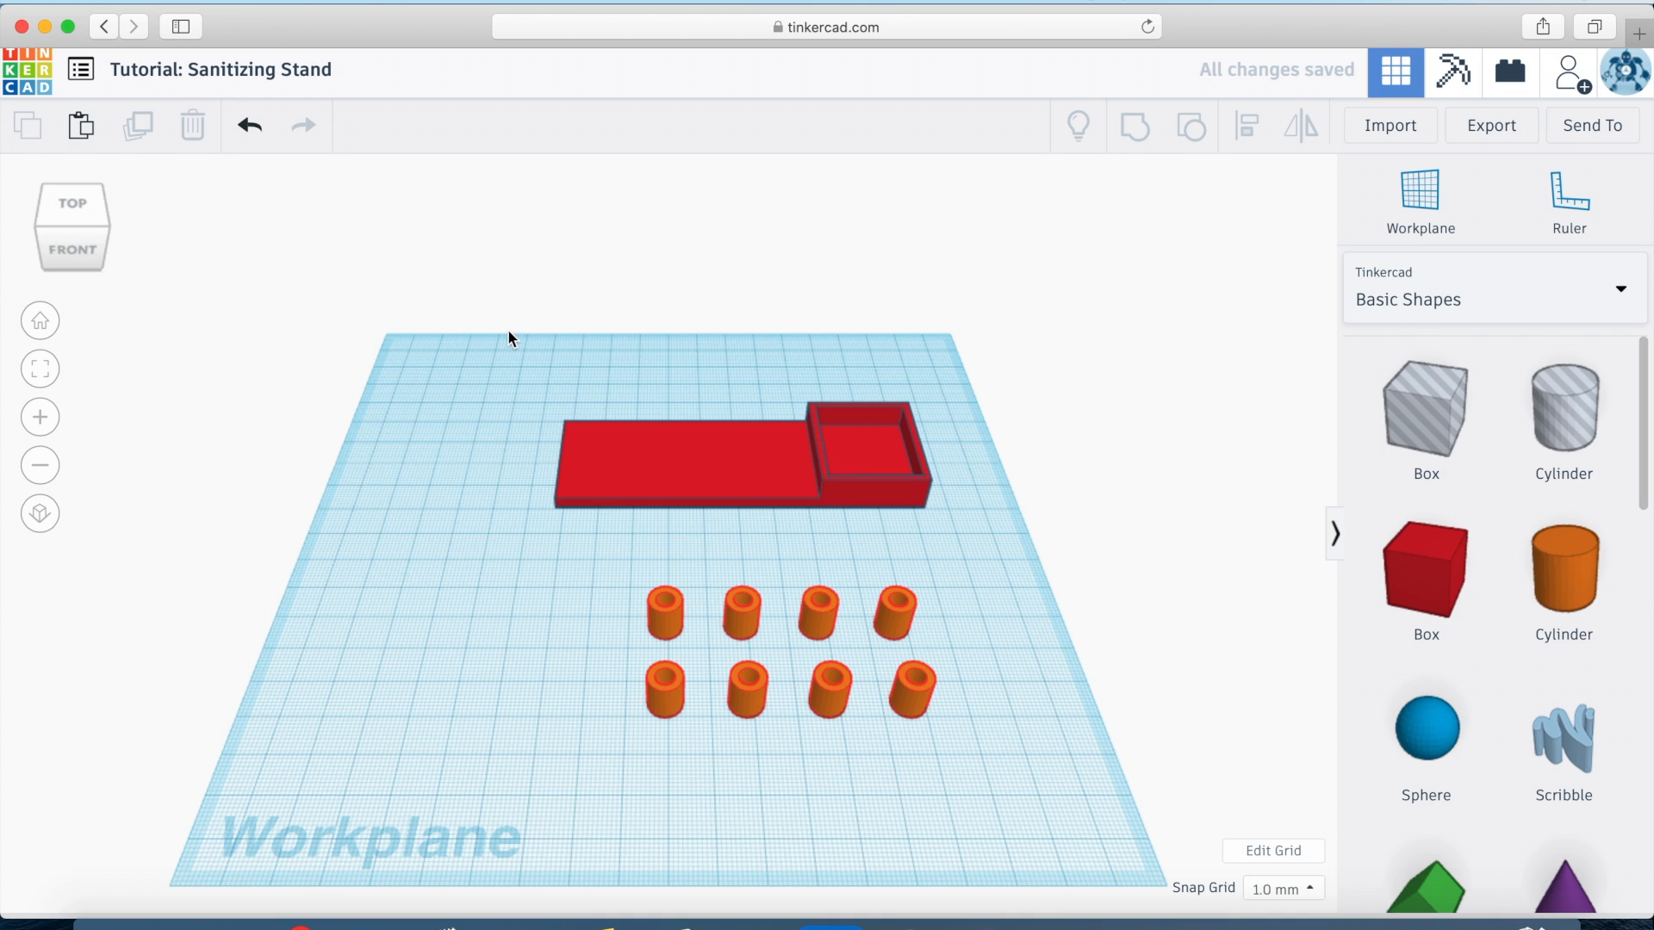
# - Align the tube group and the base with their left edges flush and centred front to back
pyautogui.moveTo(886, 628); pyautogui.dragTo(523, 752)
pyautogui.click(525, 748)
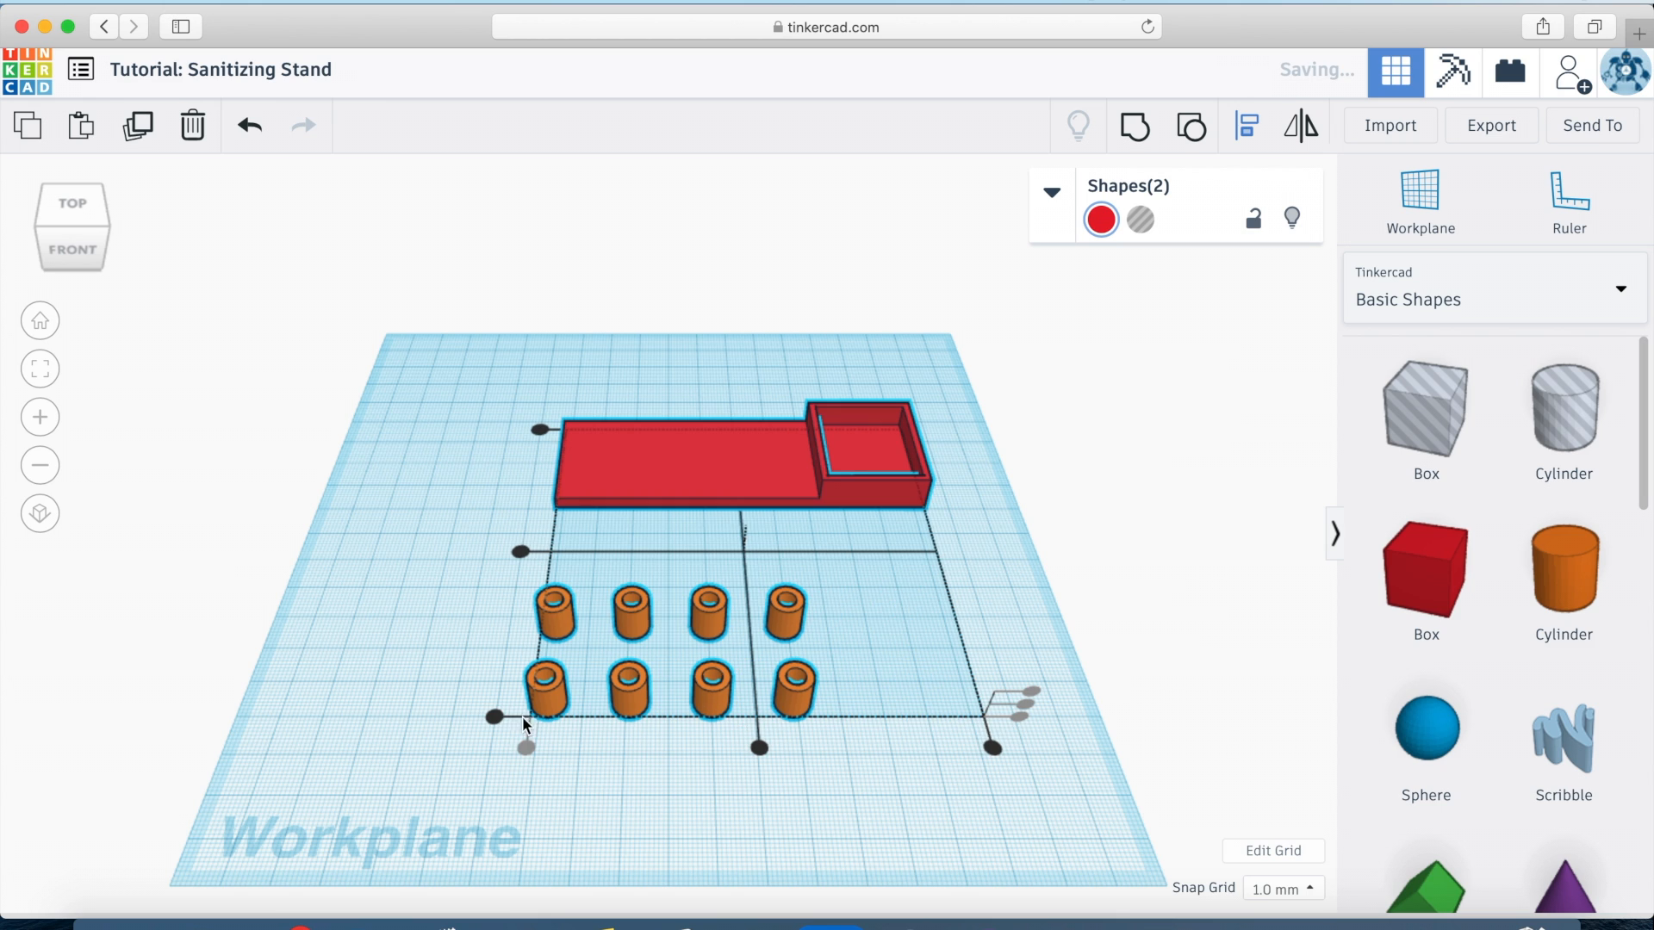
pyautogui.click(521, 548)
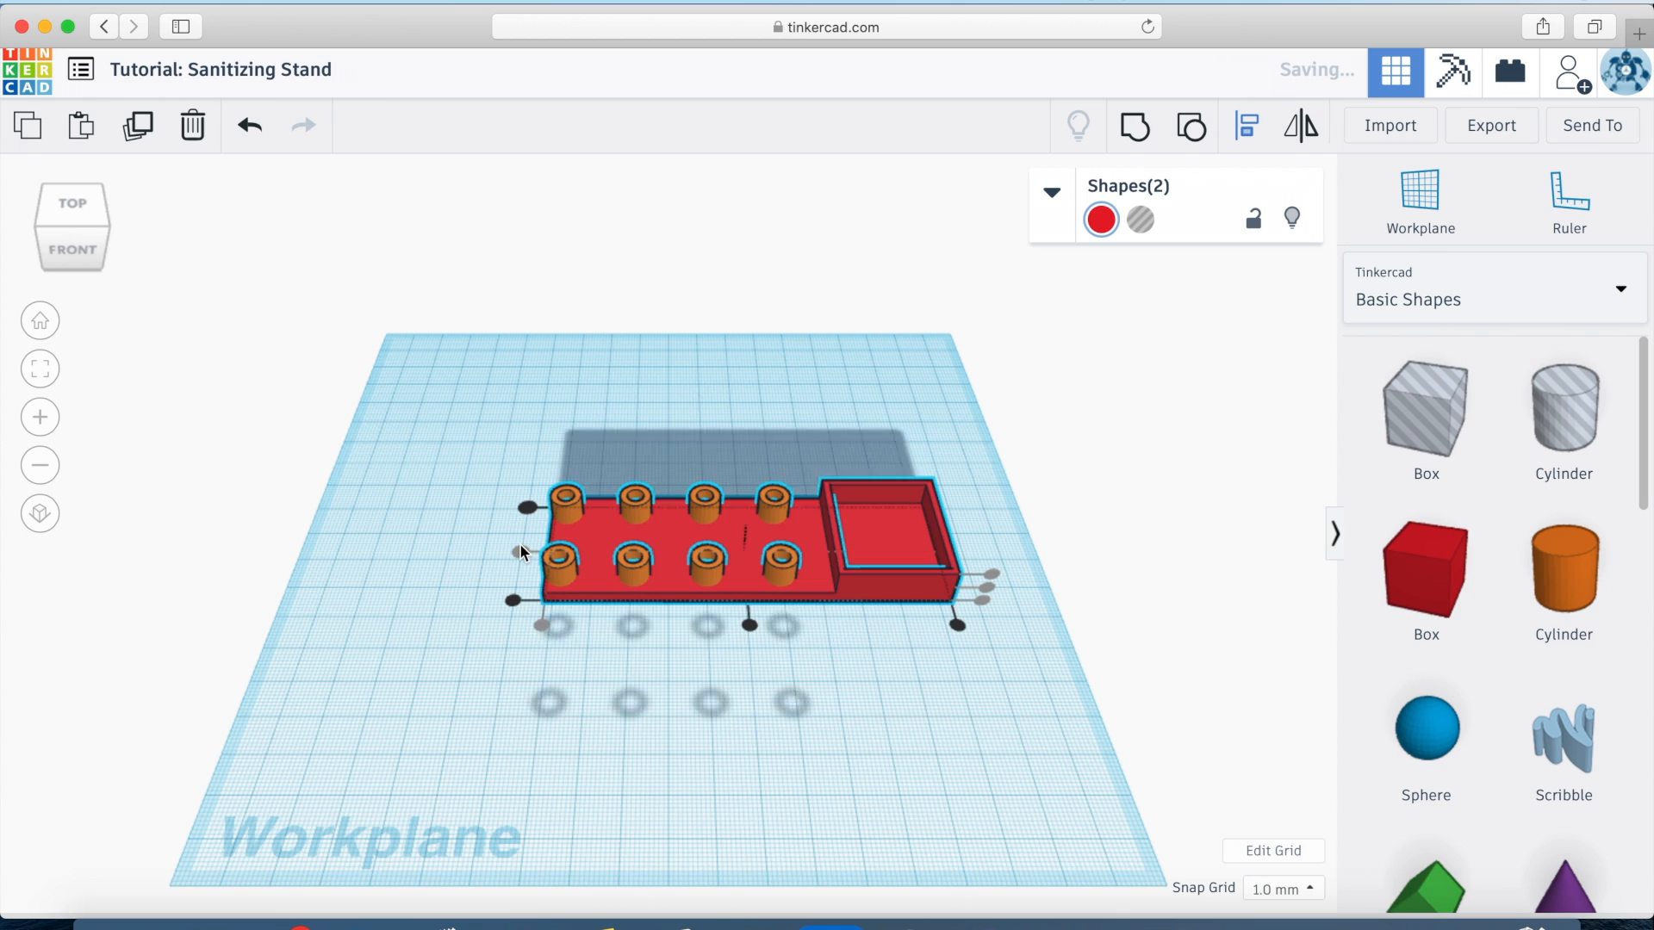
pyautogui.click(638, 734)
# - Move the tube group 5 mm to the right along the base plate
pyautogui.click(779, 573)
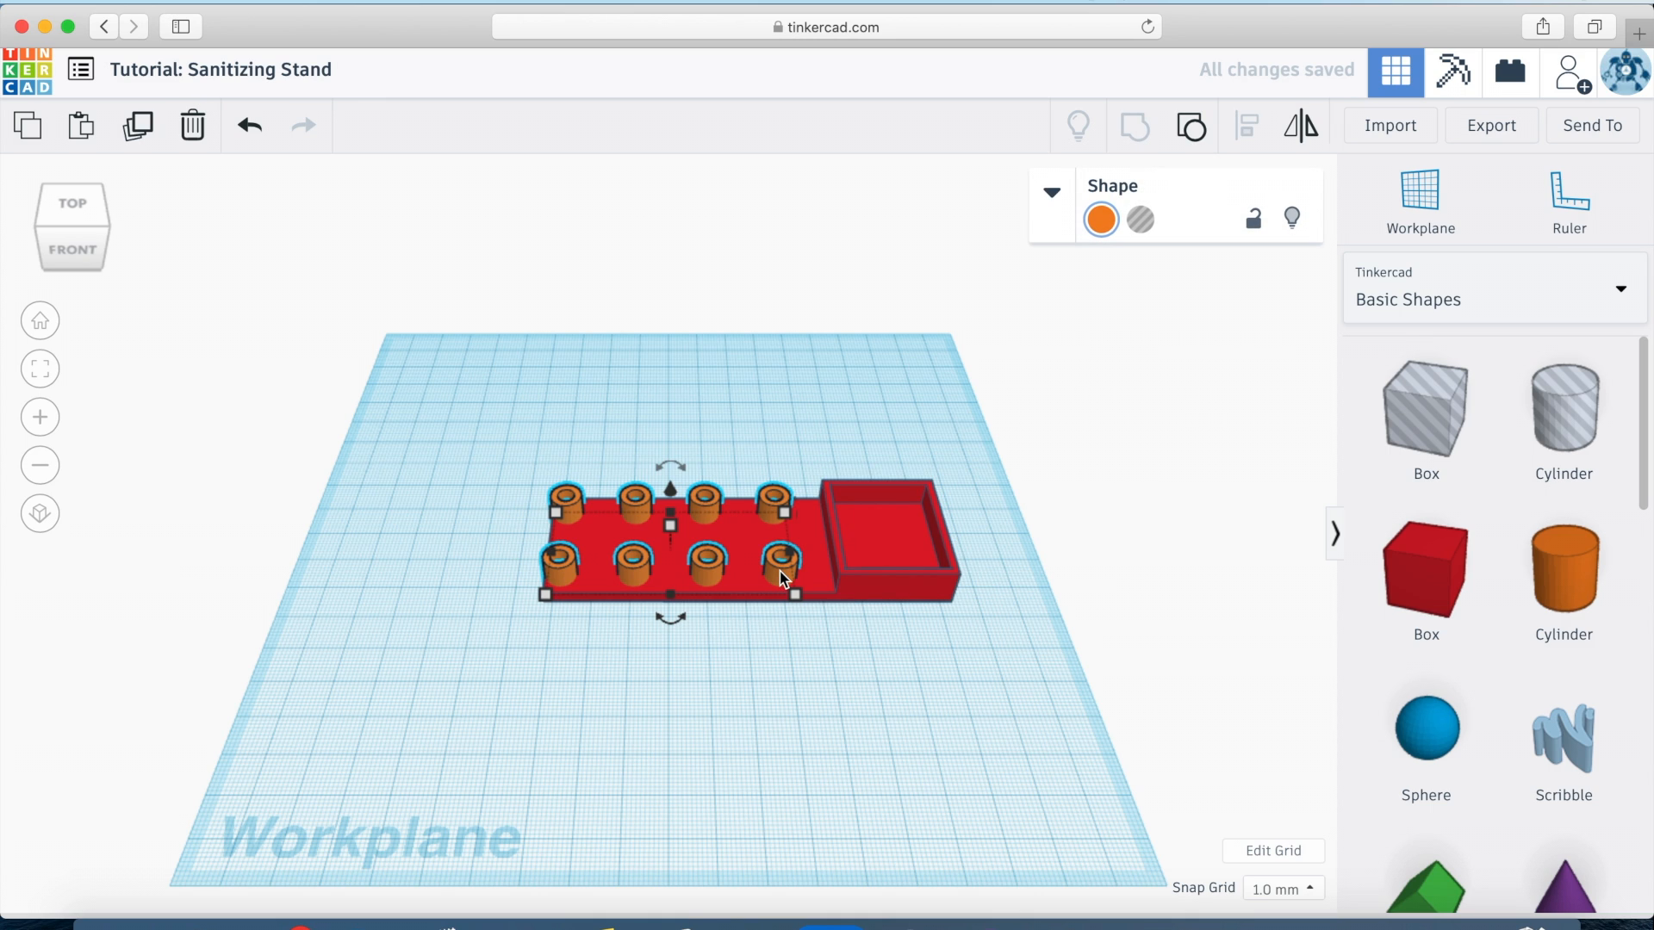
pyautogui.press('Right')
pyautogui.press('Right')
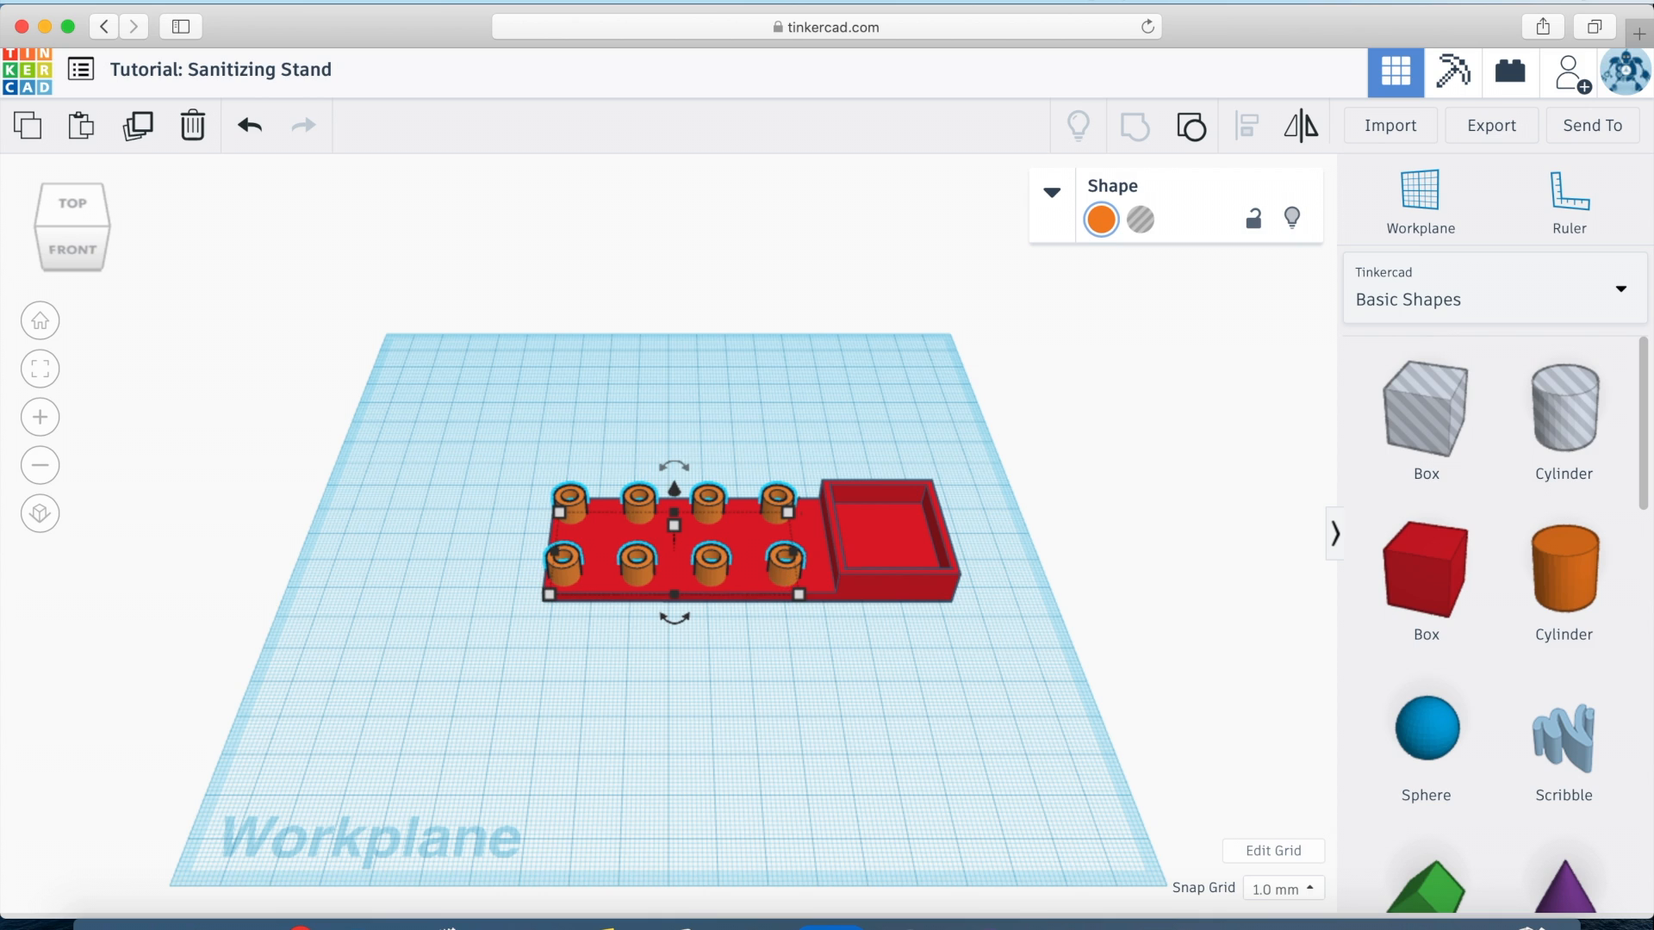
pyautogui.press('Right')
pyautogui.press('Right')
pyautogui.press('Right')
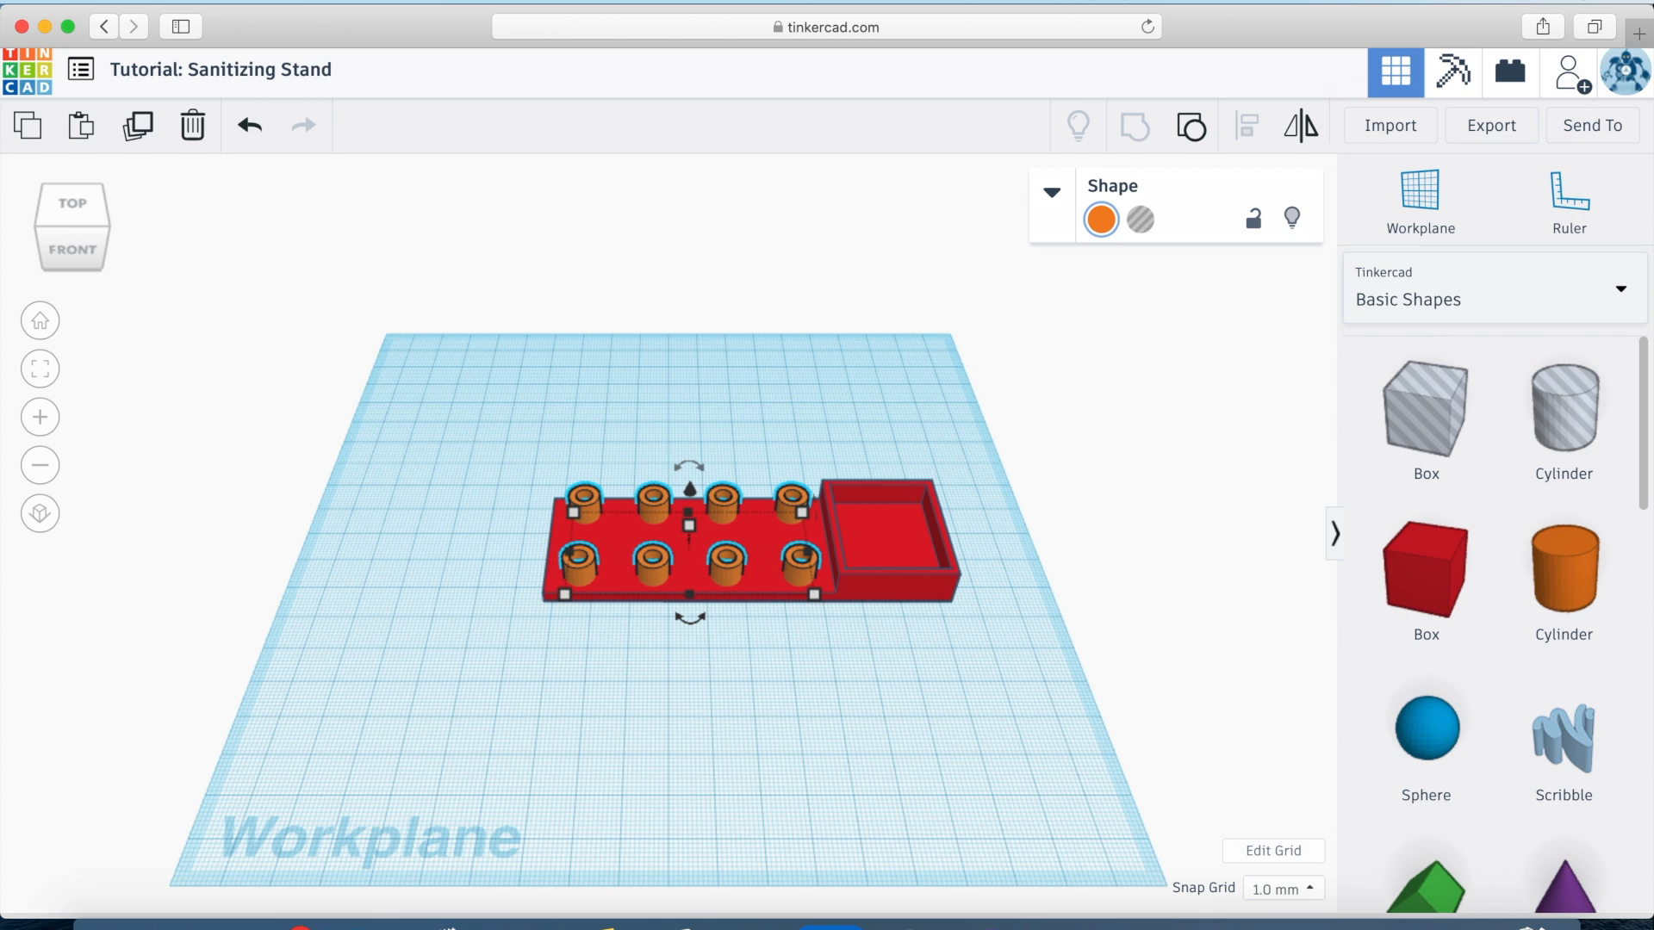
pyautogui.click(793, 677)
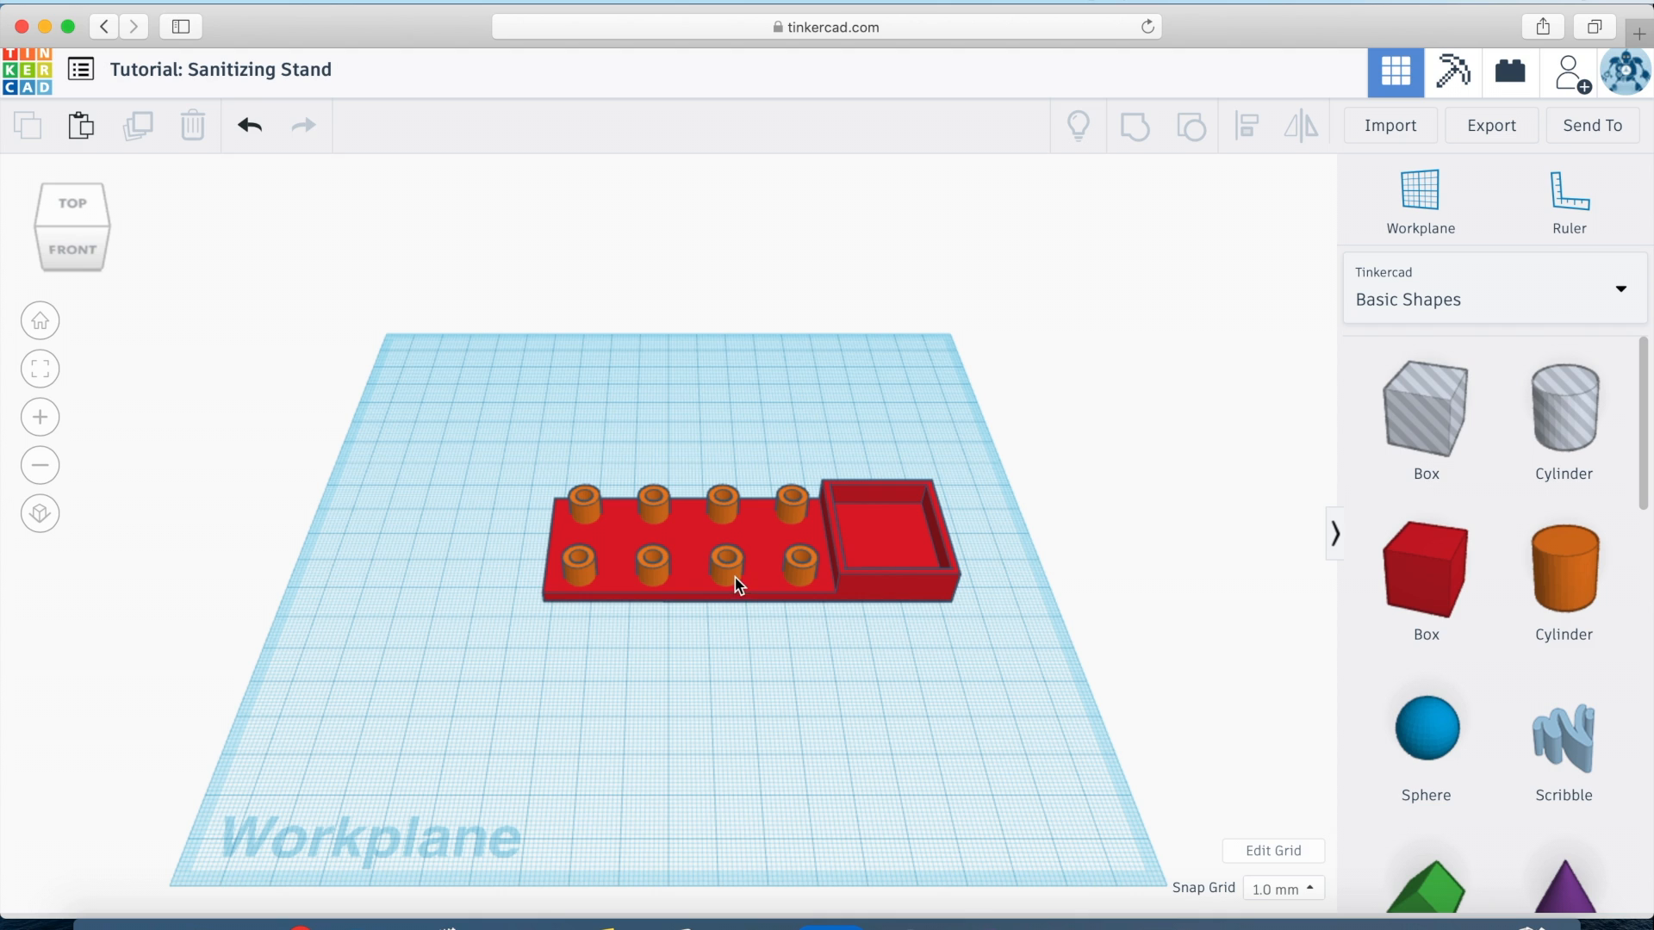
# - Group the eight tubes with the base and tray into one shape
pyautogui.hotkey('ctrl', 'a')
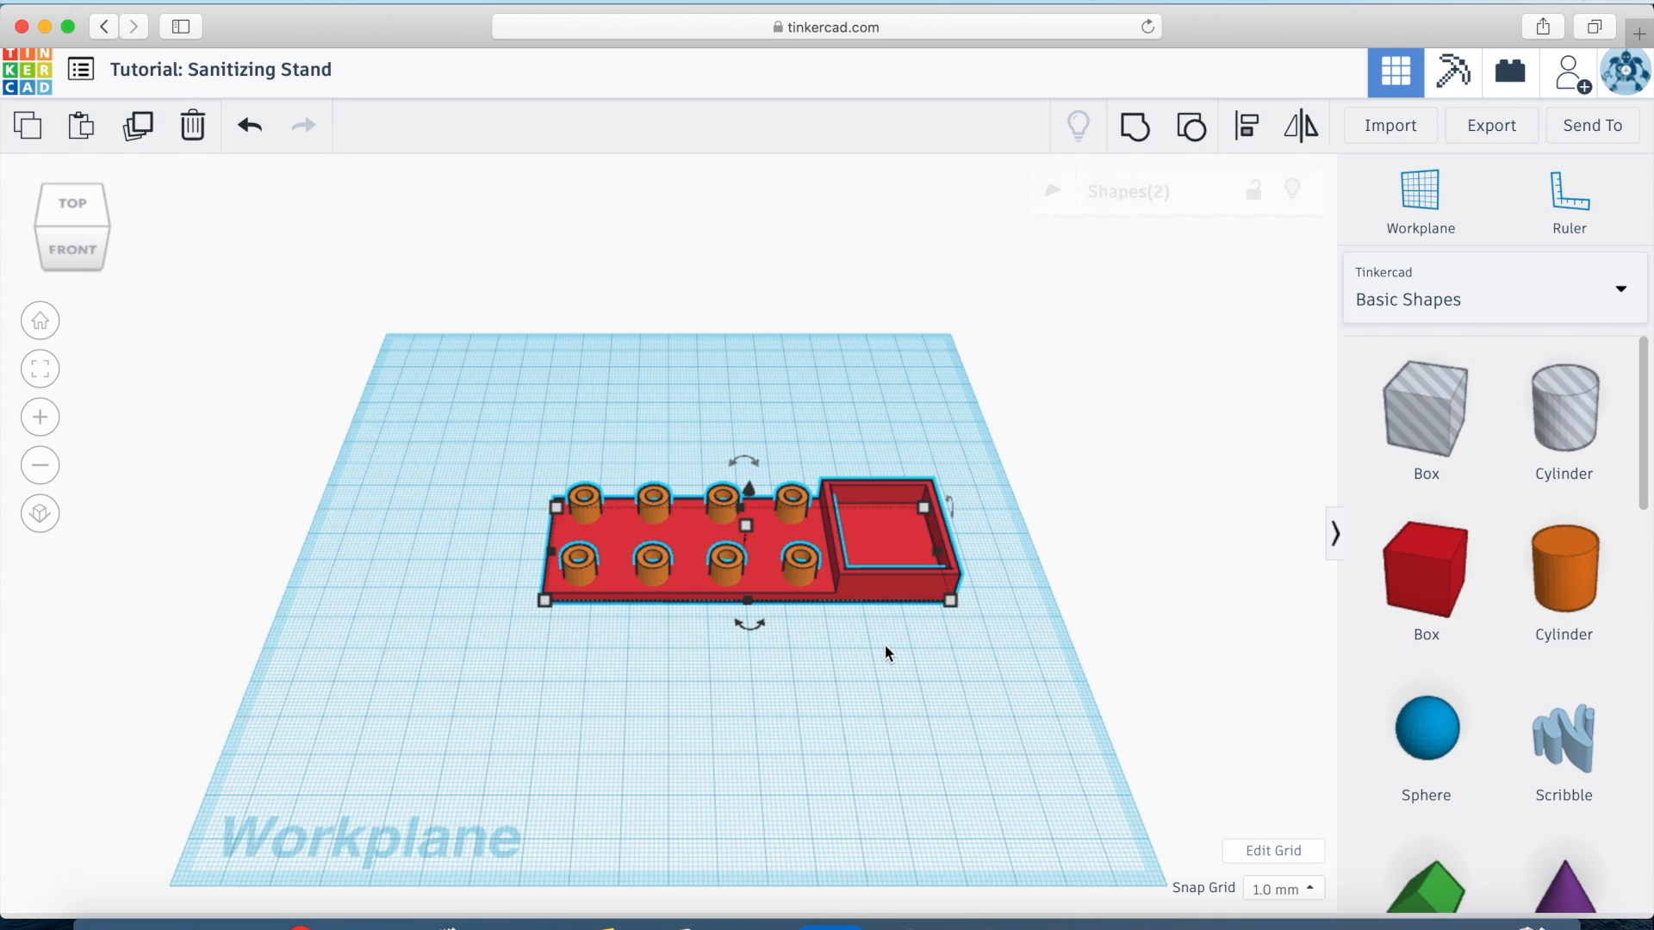
pyautogui.click(1135, 125)
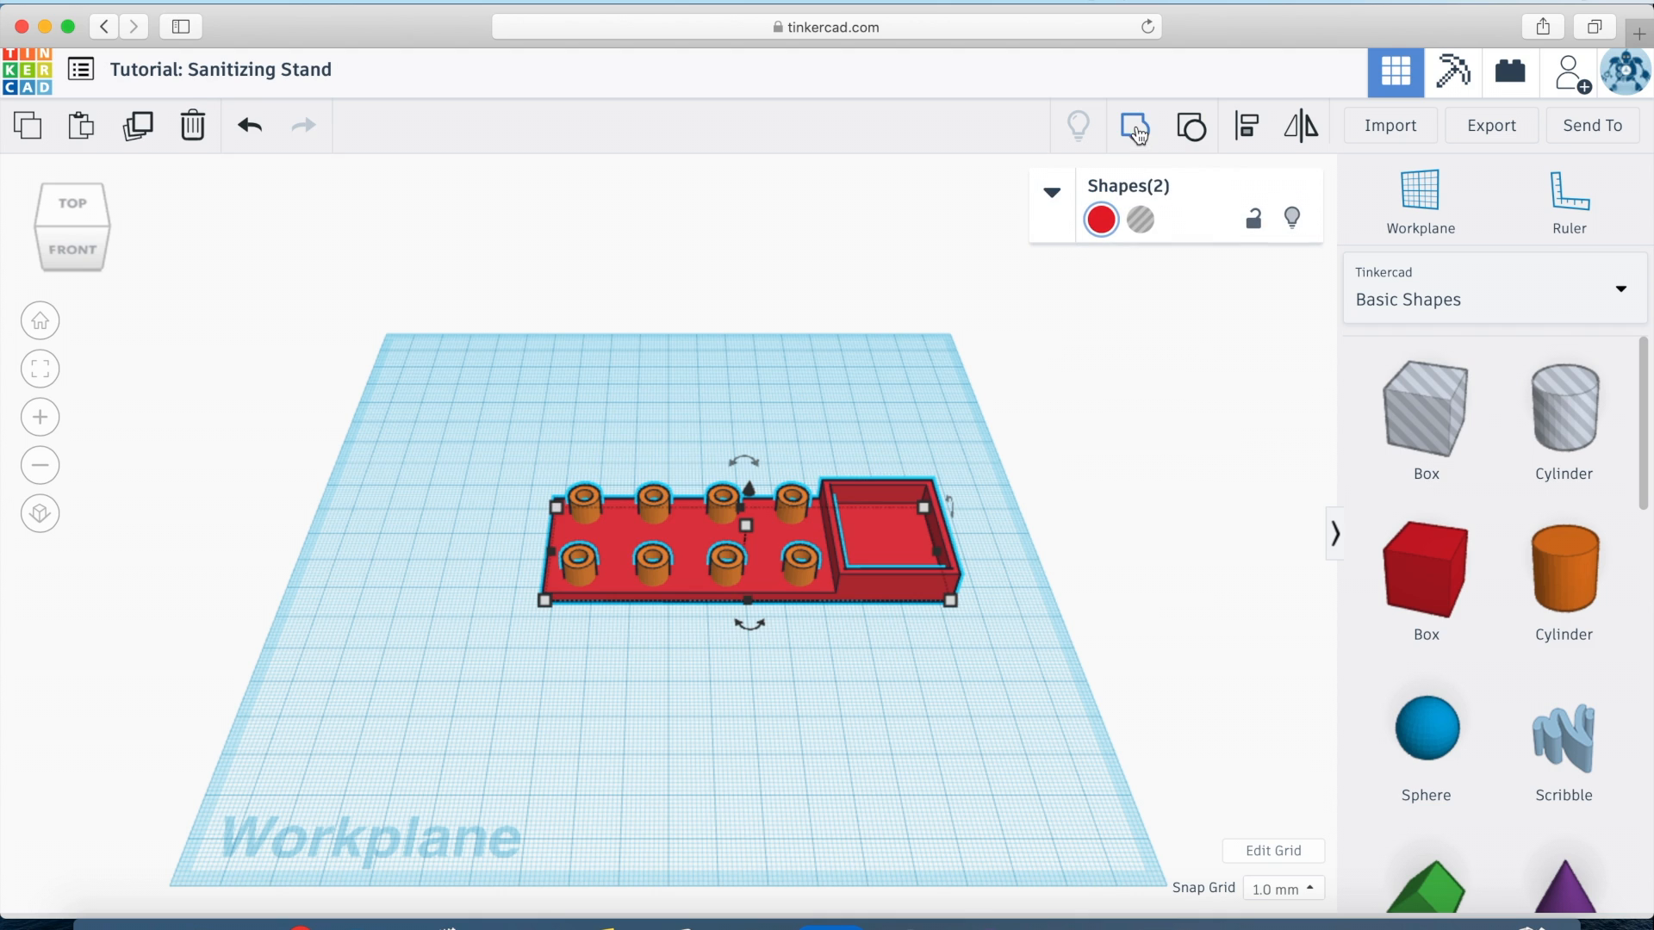
pyautogui.click(958, 645)
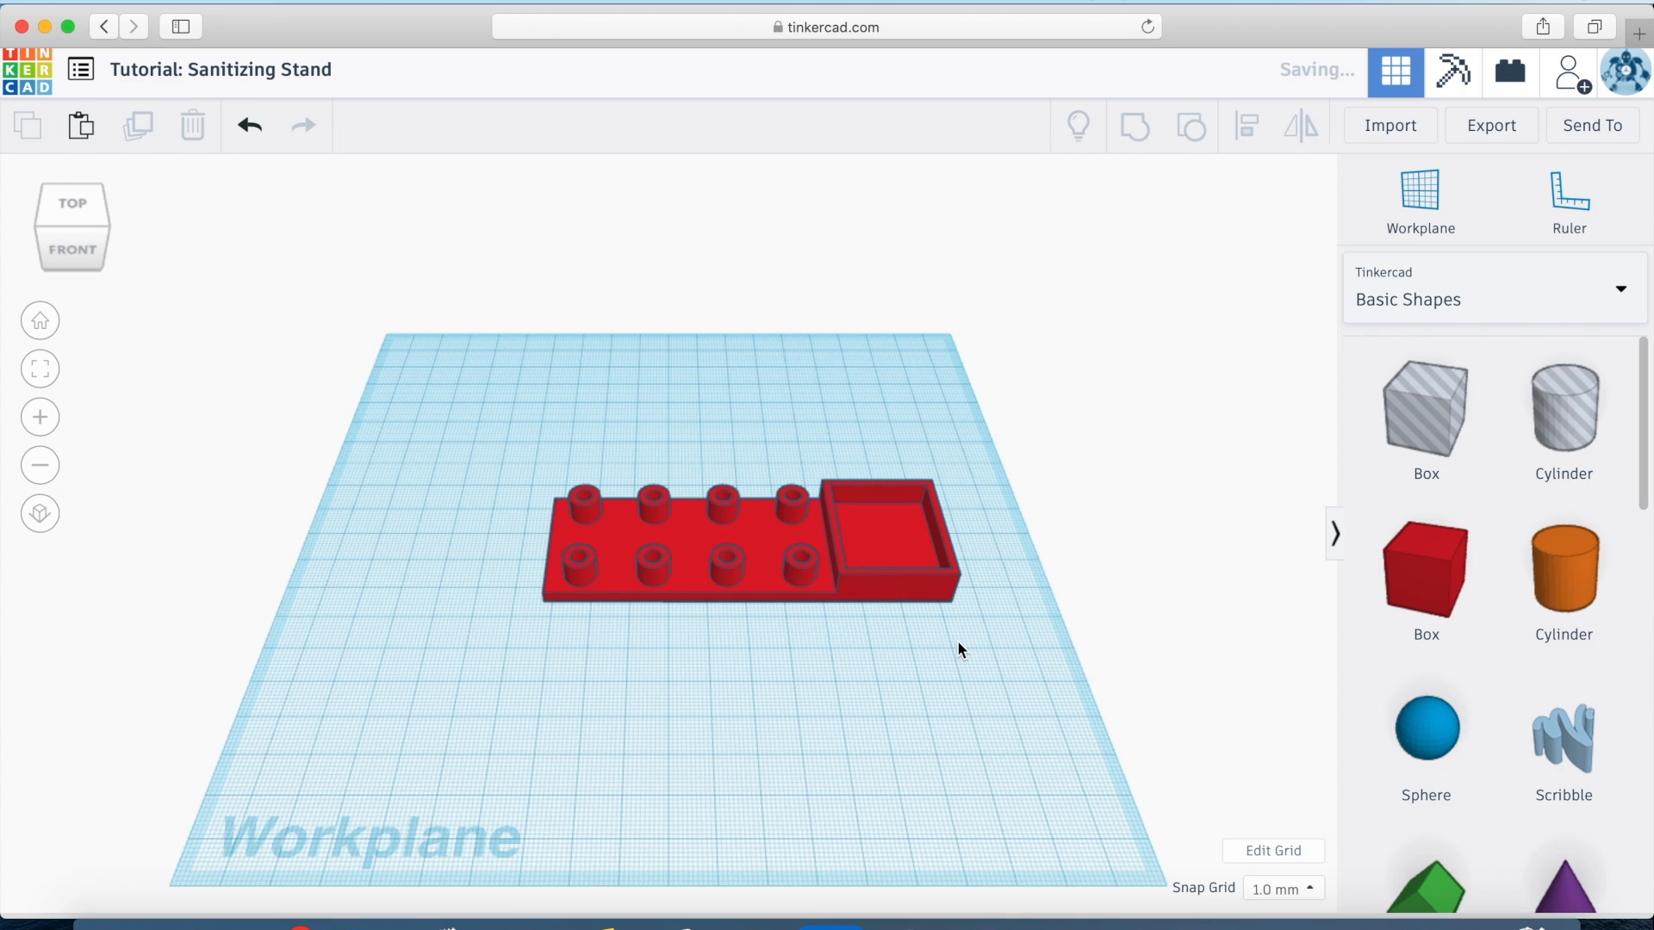
# - Add a hole box in front of the stand and size it 70 mm long and 12 mm deep
pyautogui.moveTo(1426, 412); pyautogui.dragTo(762, 709)
pyautogui.click(766, 856)
pyautogui.write('70')
pyautogui.press('Return')
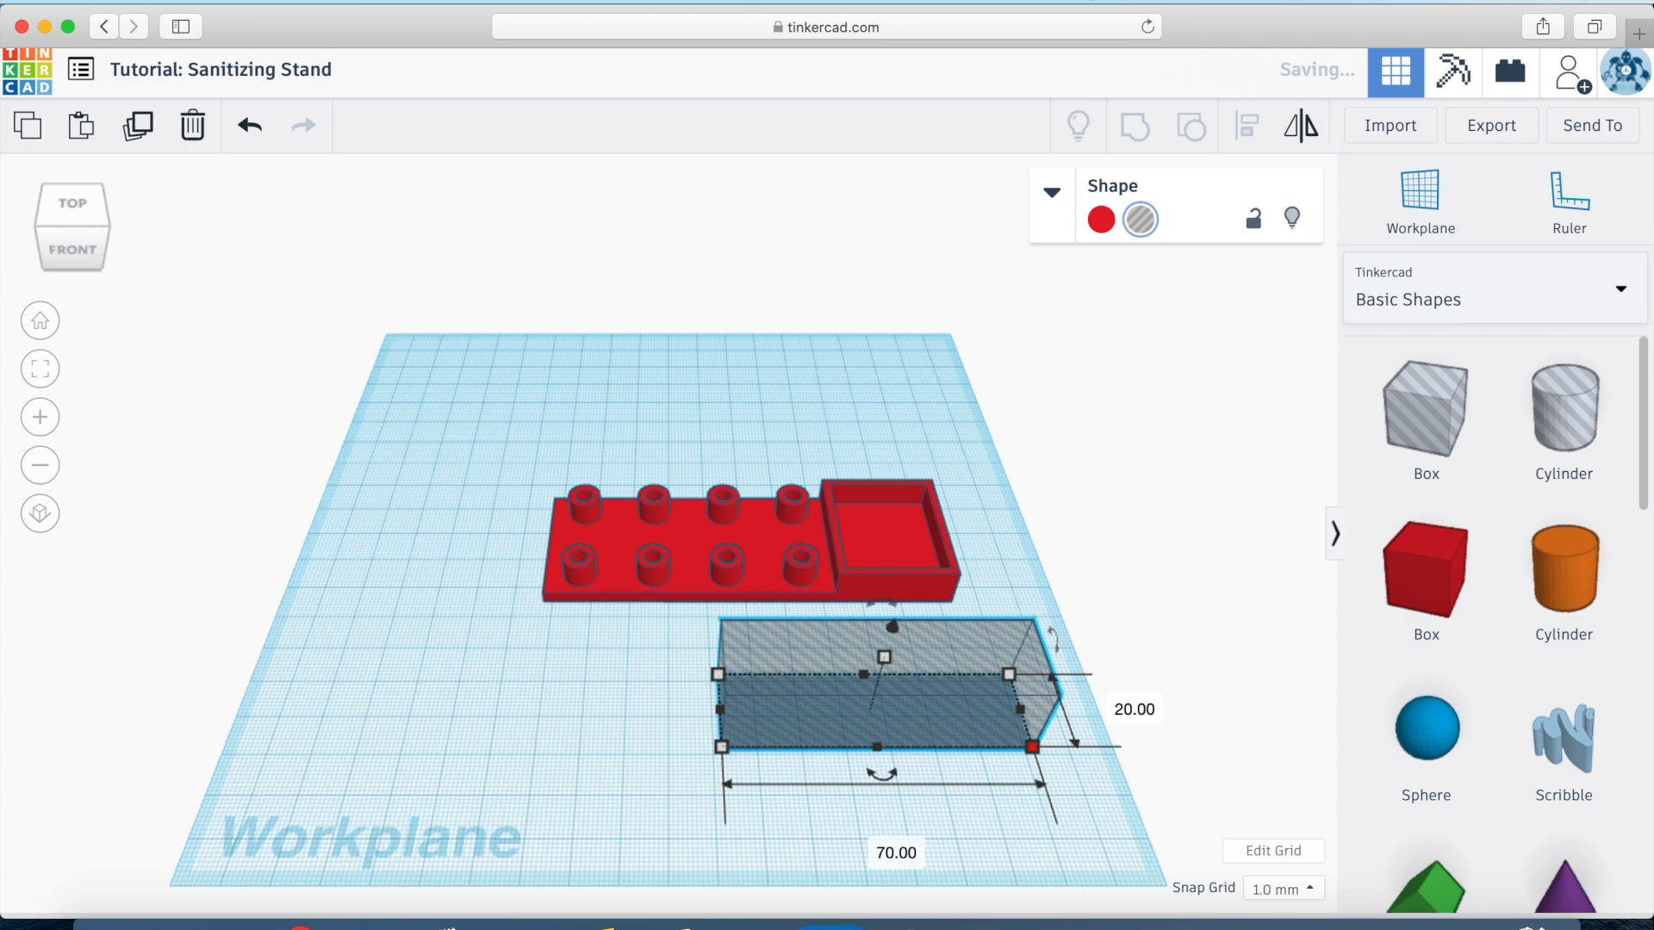
pyautogui.click(1137, 710)
pyautogui.write('12')
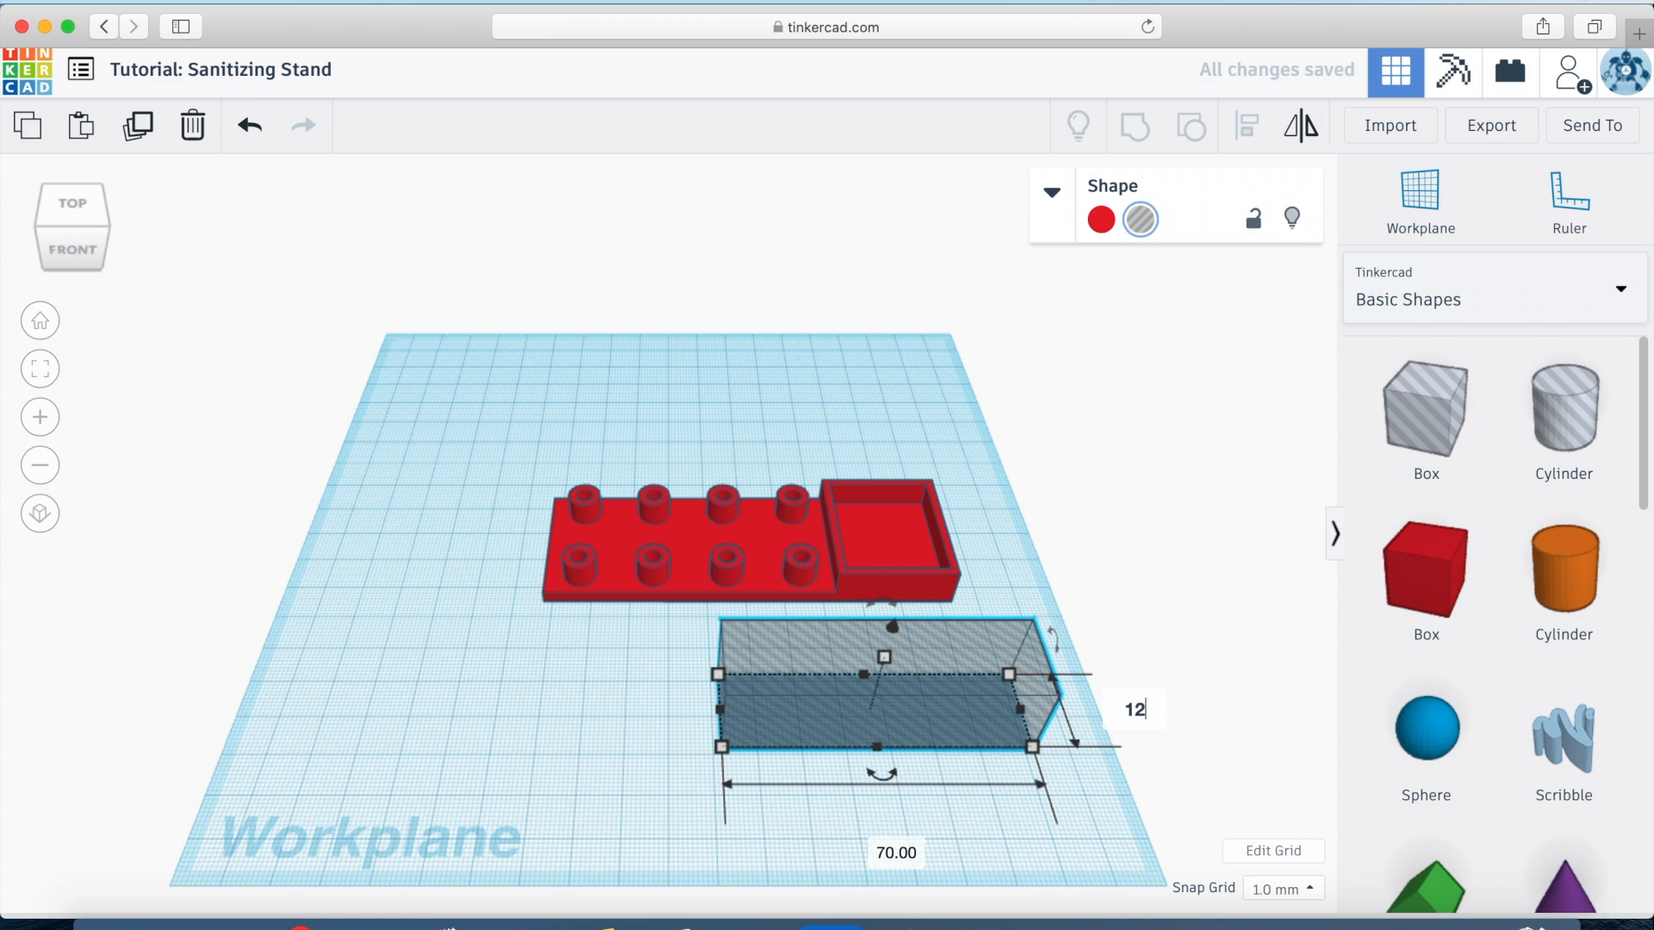
pyautogui.press('Return')
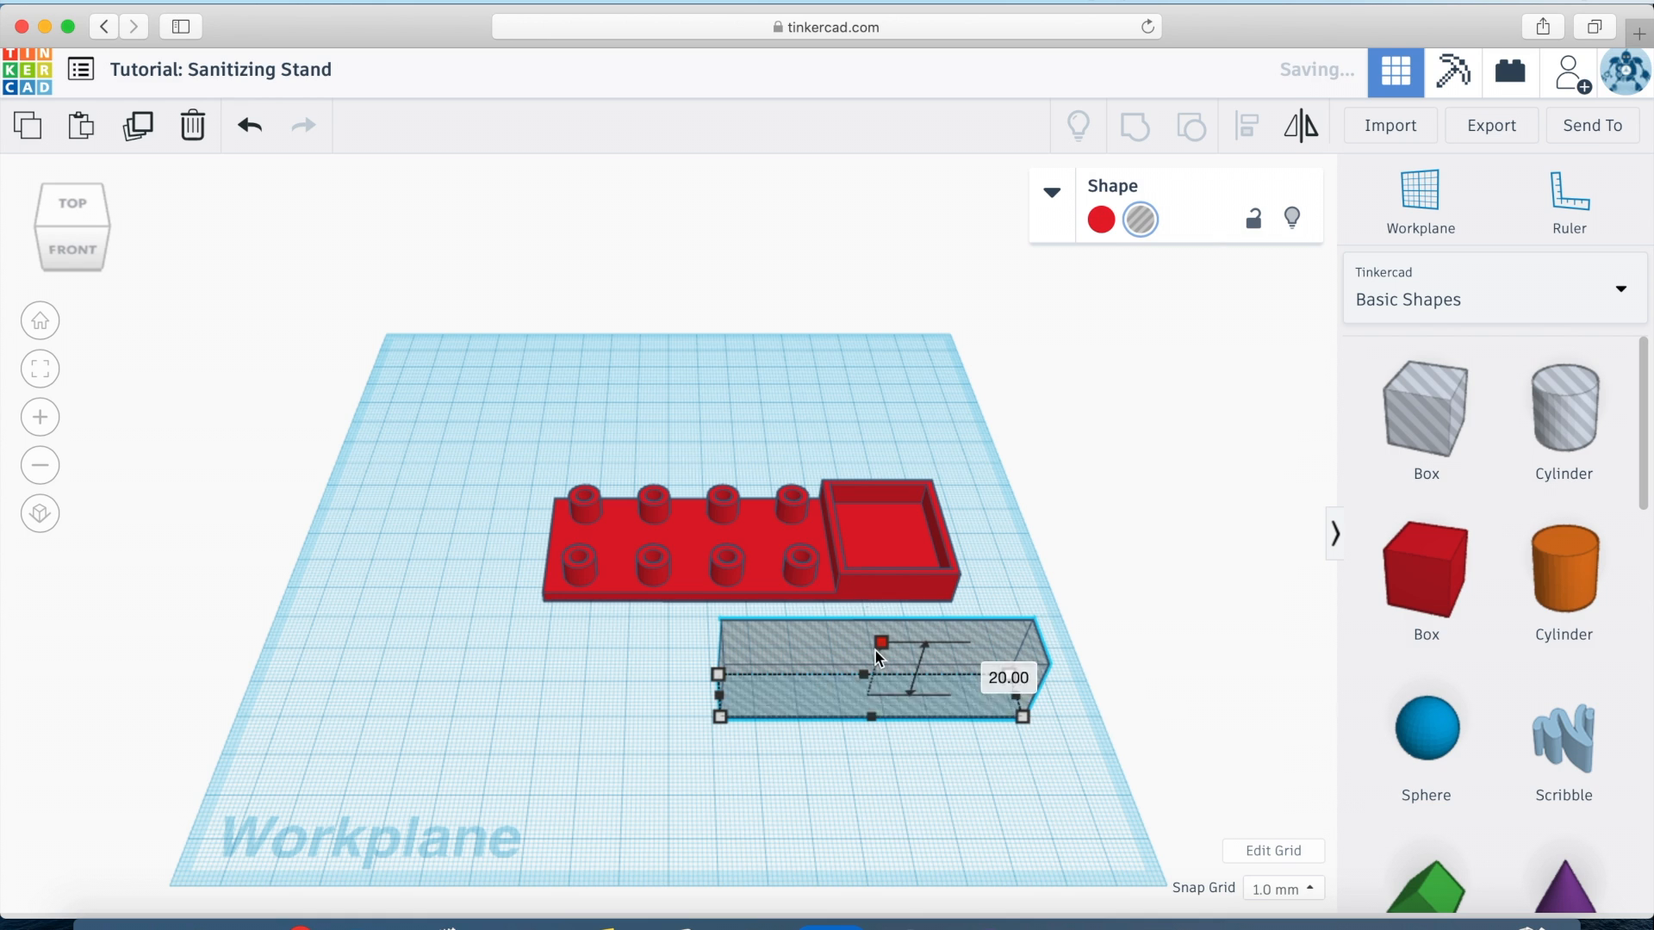
pyautogui.click(979, 788)
# - Align the 70 mm hole box with the stand, left edges flush and centred front to back
pyautogui.moveTo(541, 431); pyautogui.dragTo(982, 803)
pyautogui.press('l')
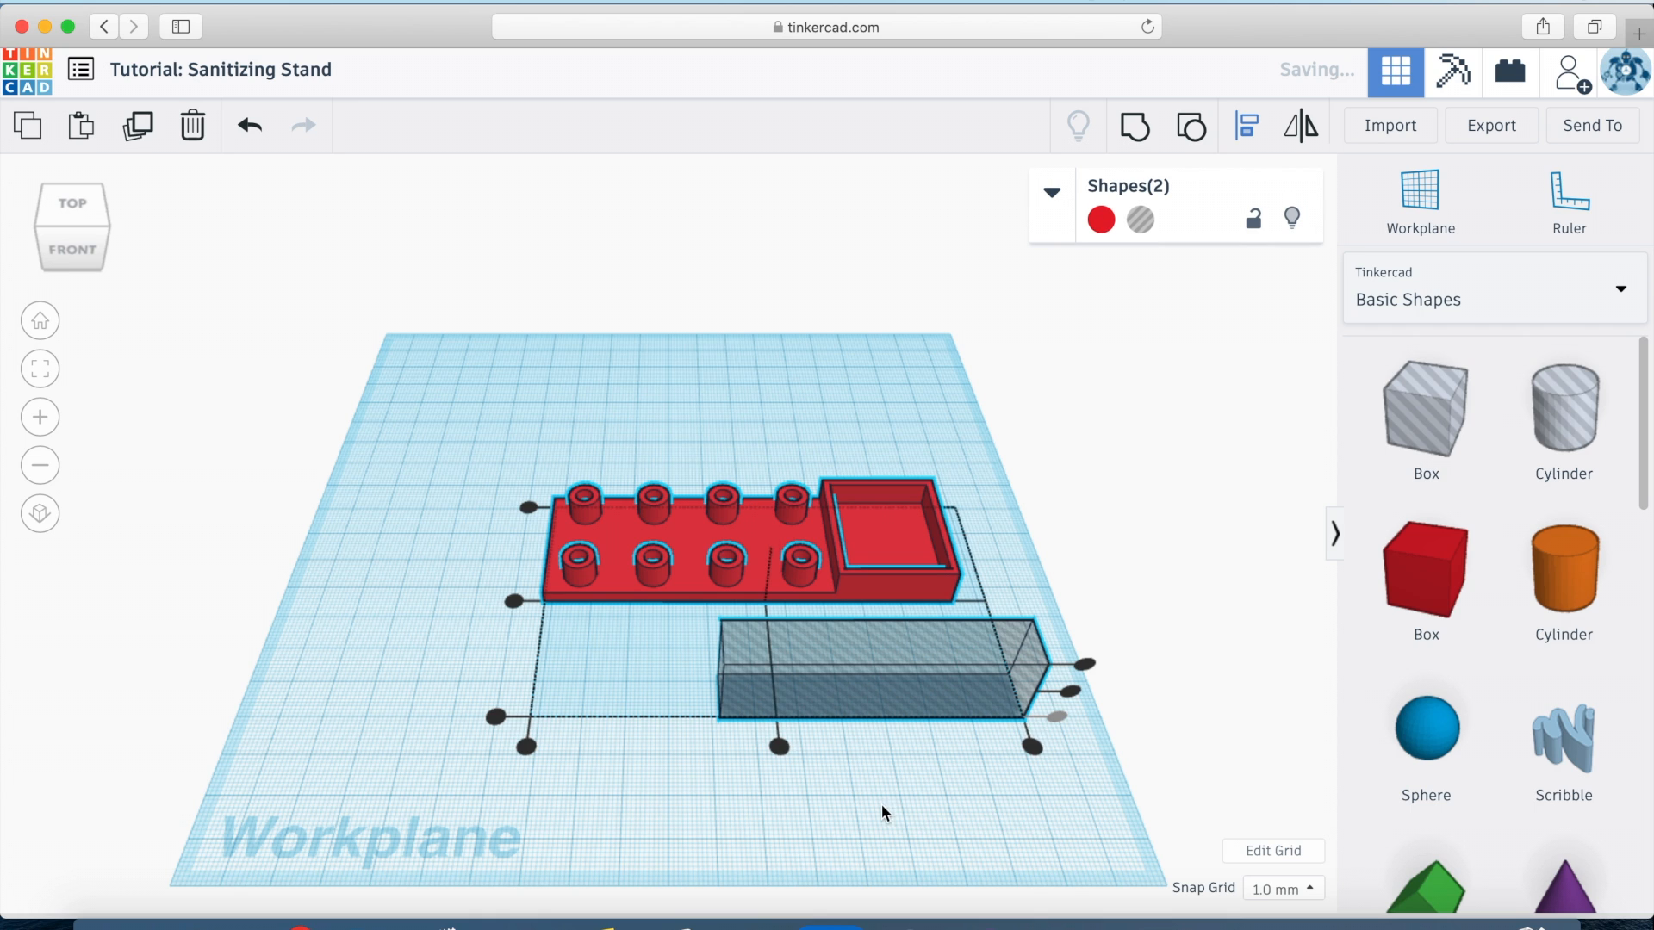
pyautogui.click(513, 601)
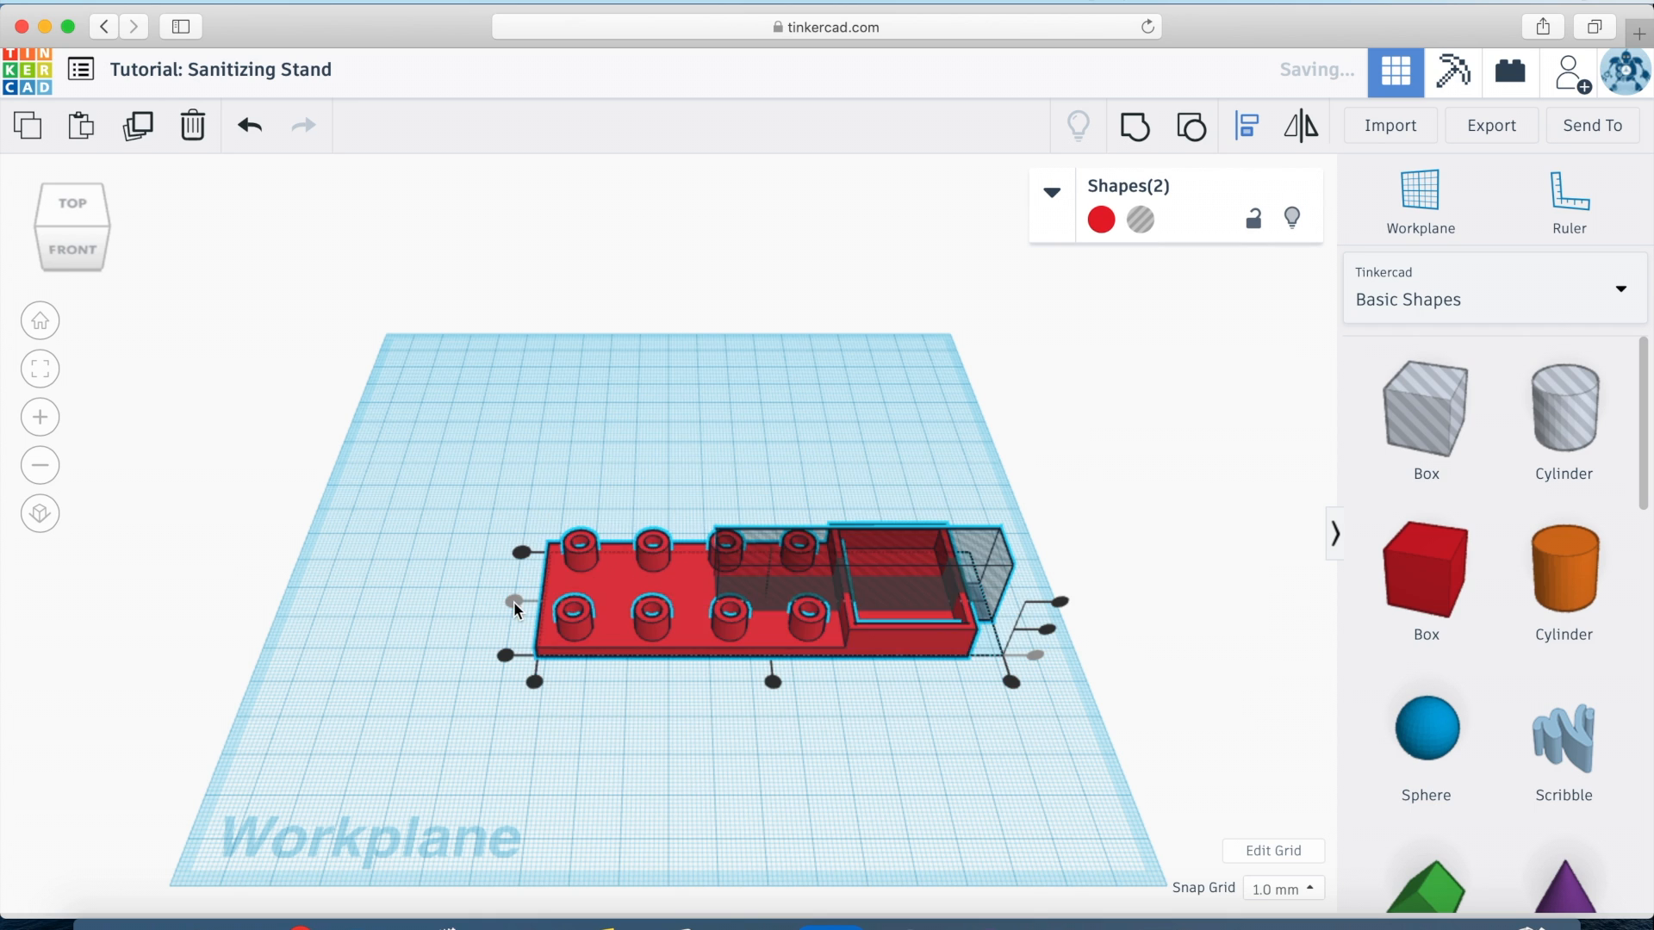
pyautogui.click(533, 683)
pyautogui.click(620, 742)
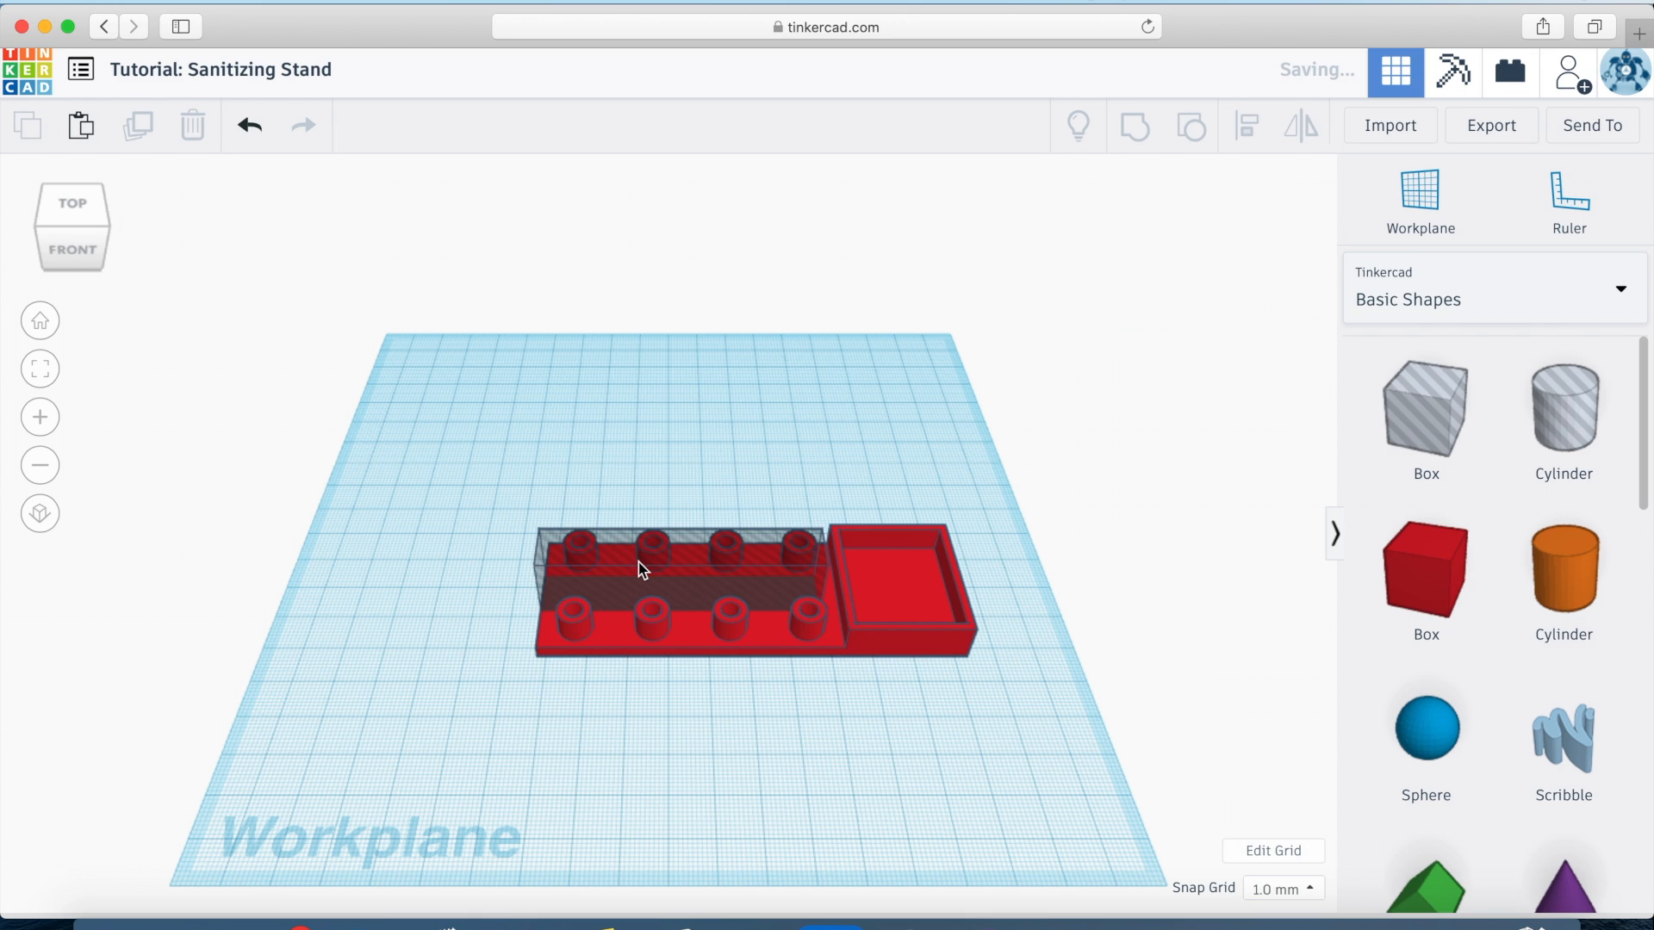
# - Shift the hole box about 3 mm to the right along the base plate
pyautogui.click(639, 564)
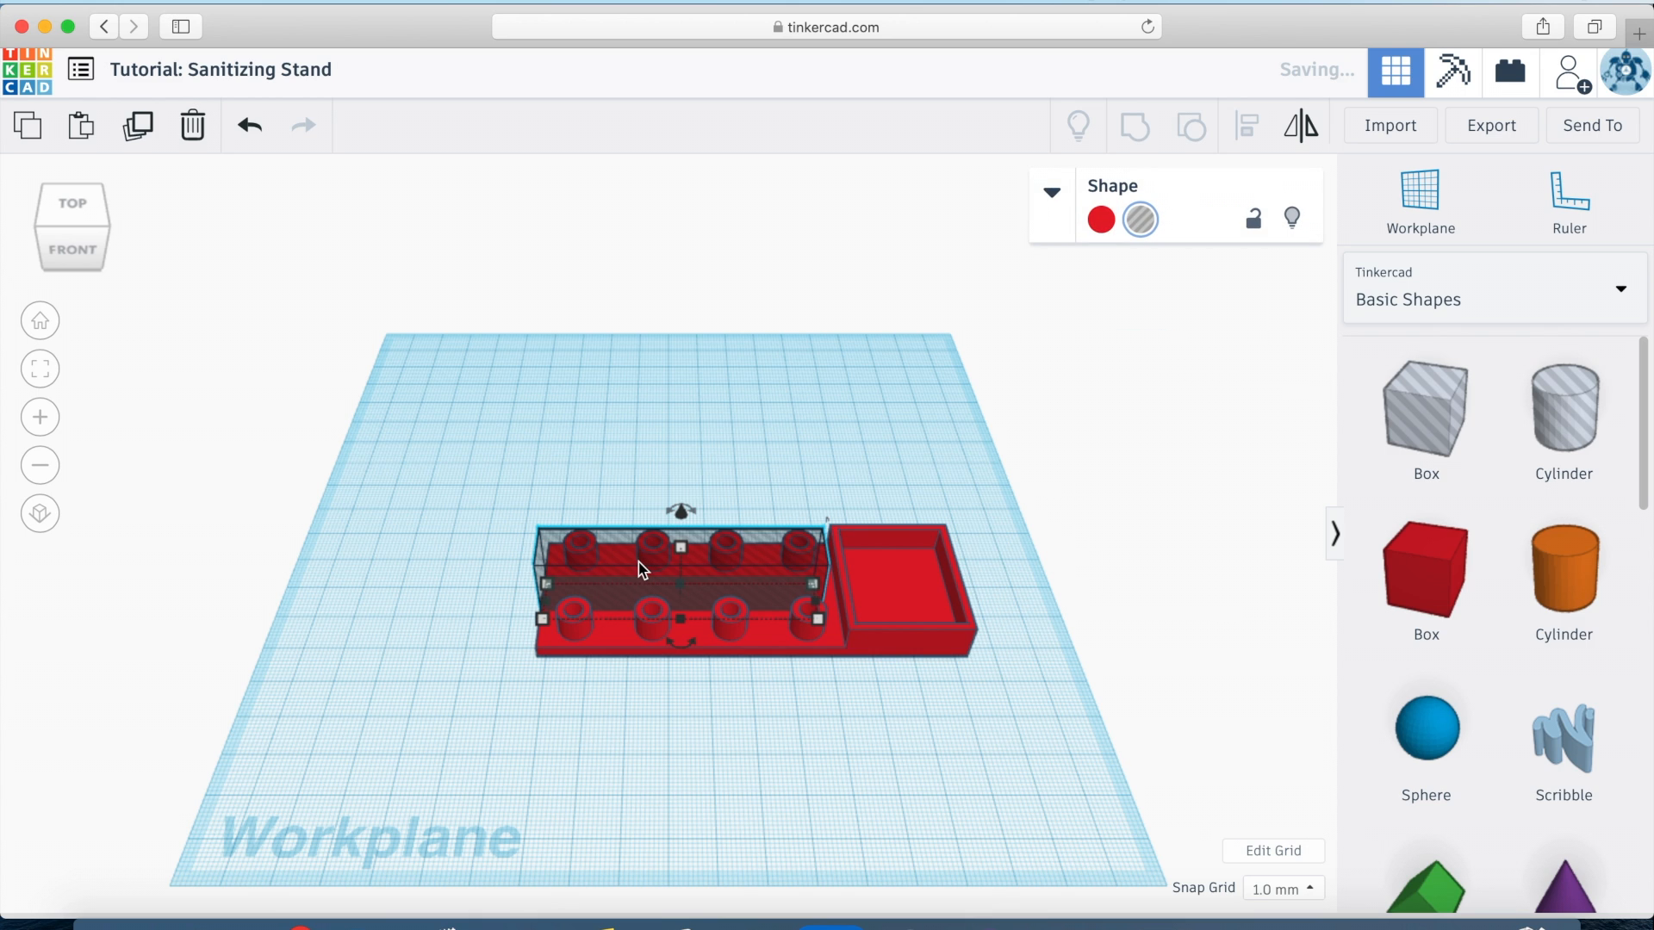
pyautogui.press('Right')
pyautogui.press('Right')
pyautogui.press('Right')
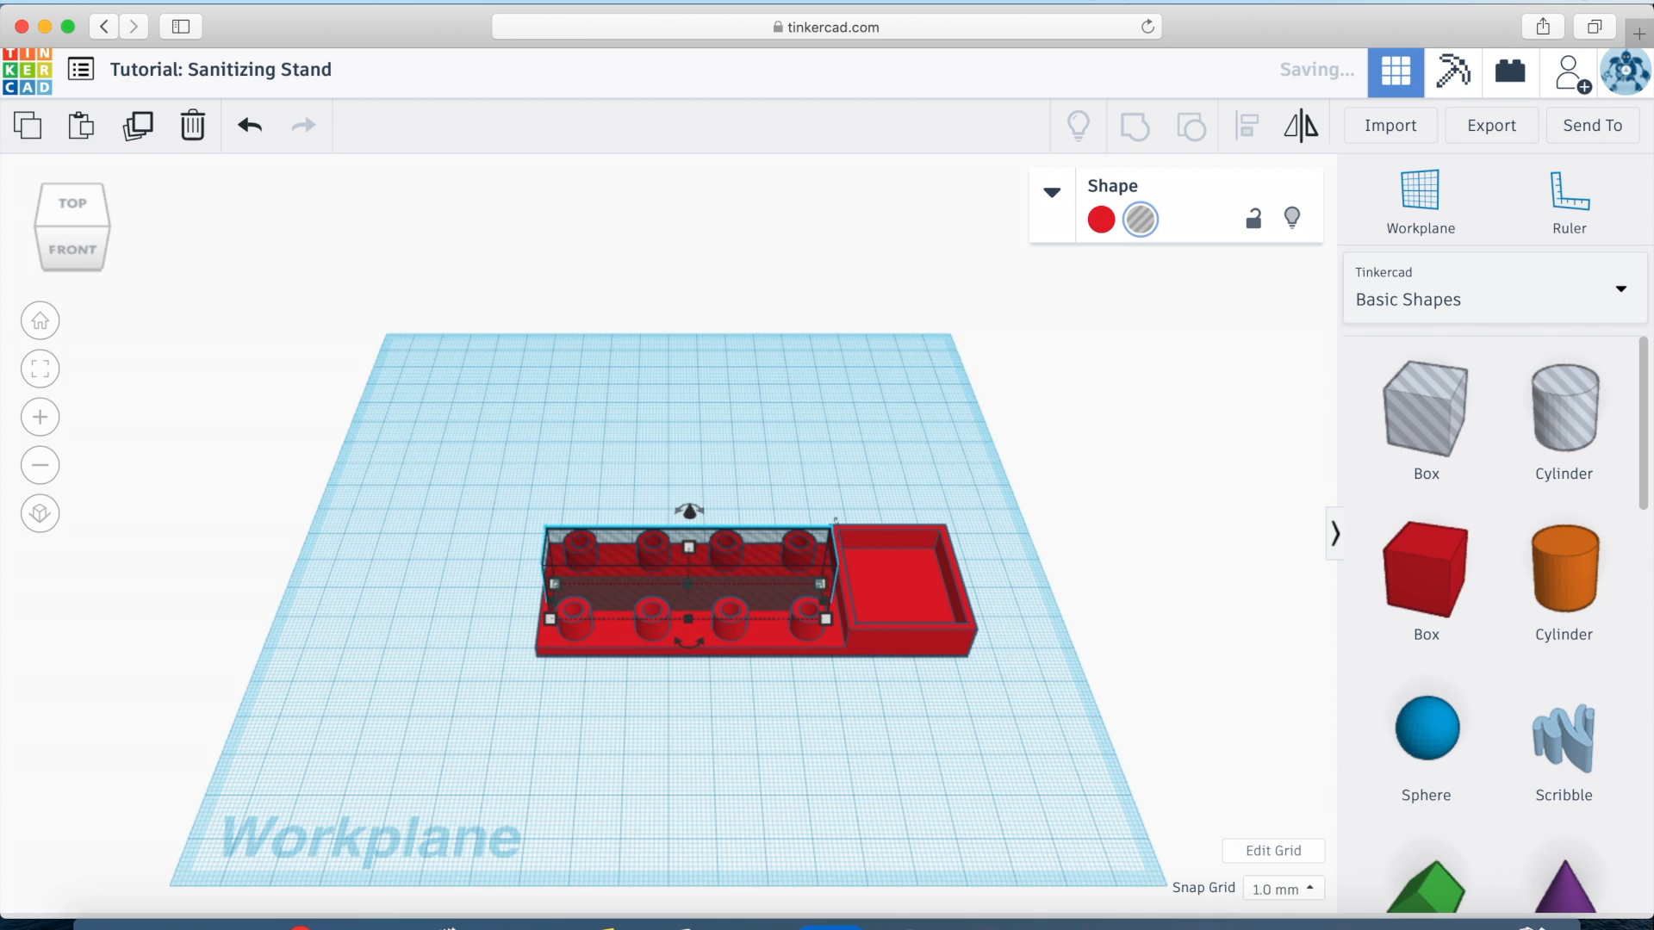
# - Group the hole box with the stand to cut a long slot between the two tube rows
pyautogui.moveTo(870, 696); pyautogui.dragTo(599, 434)
pyautogui.hotkey('ctrl', 'g')
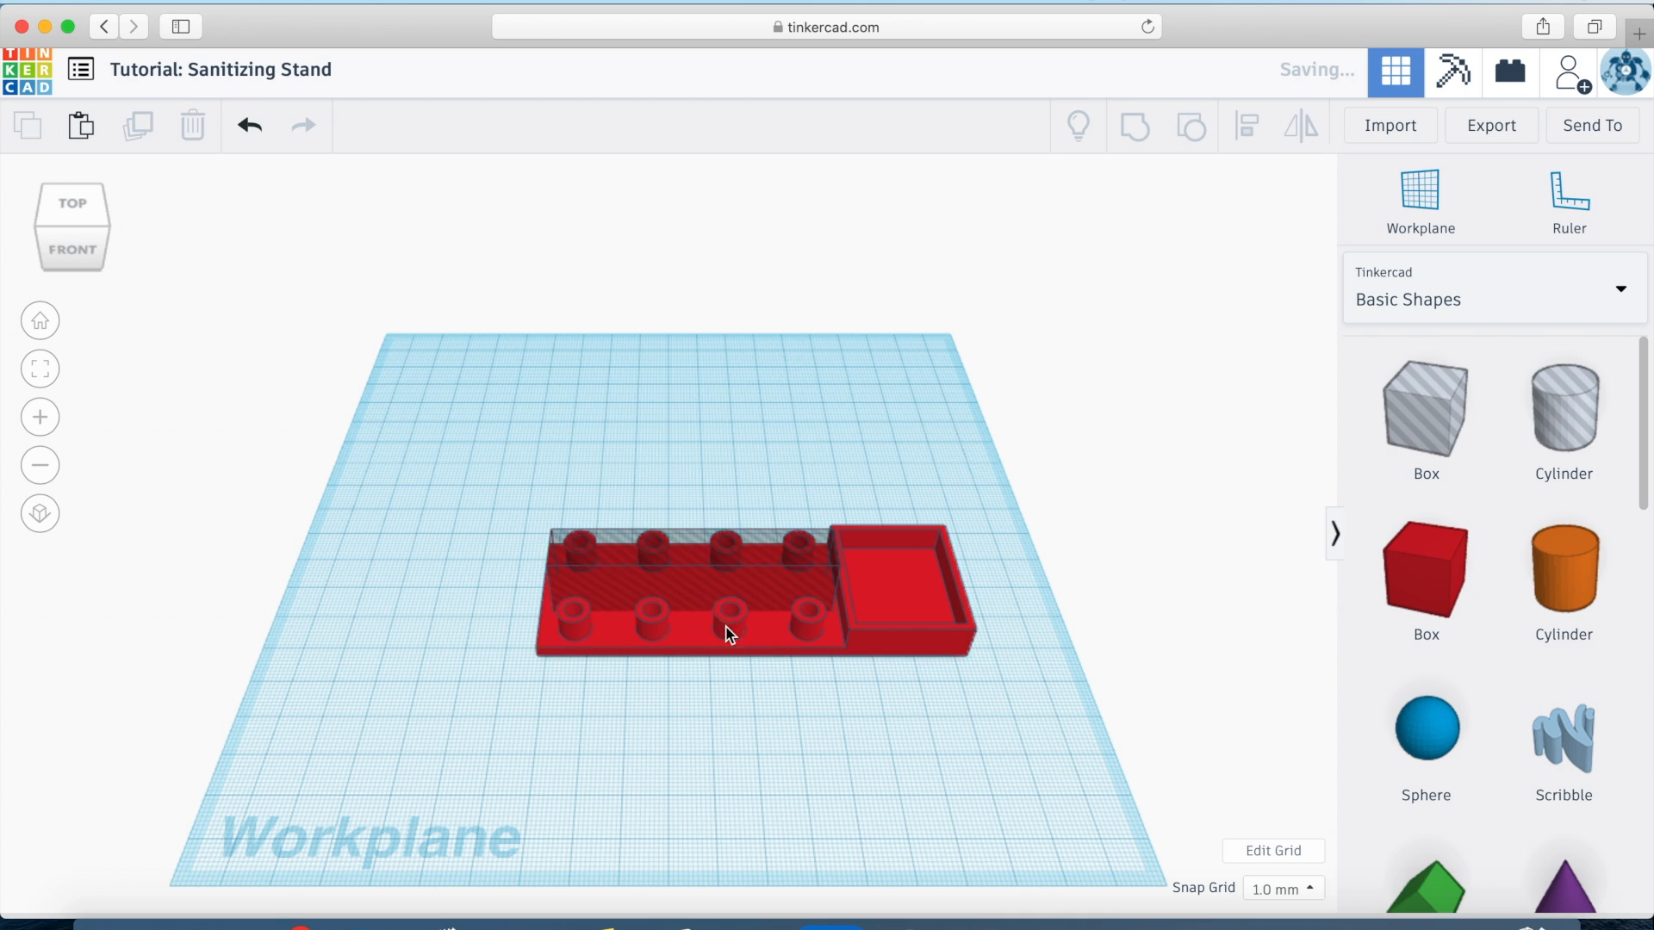
pyautogui.click(765, 758)
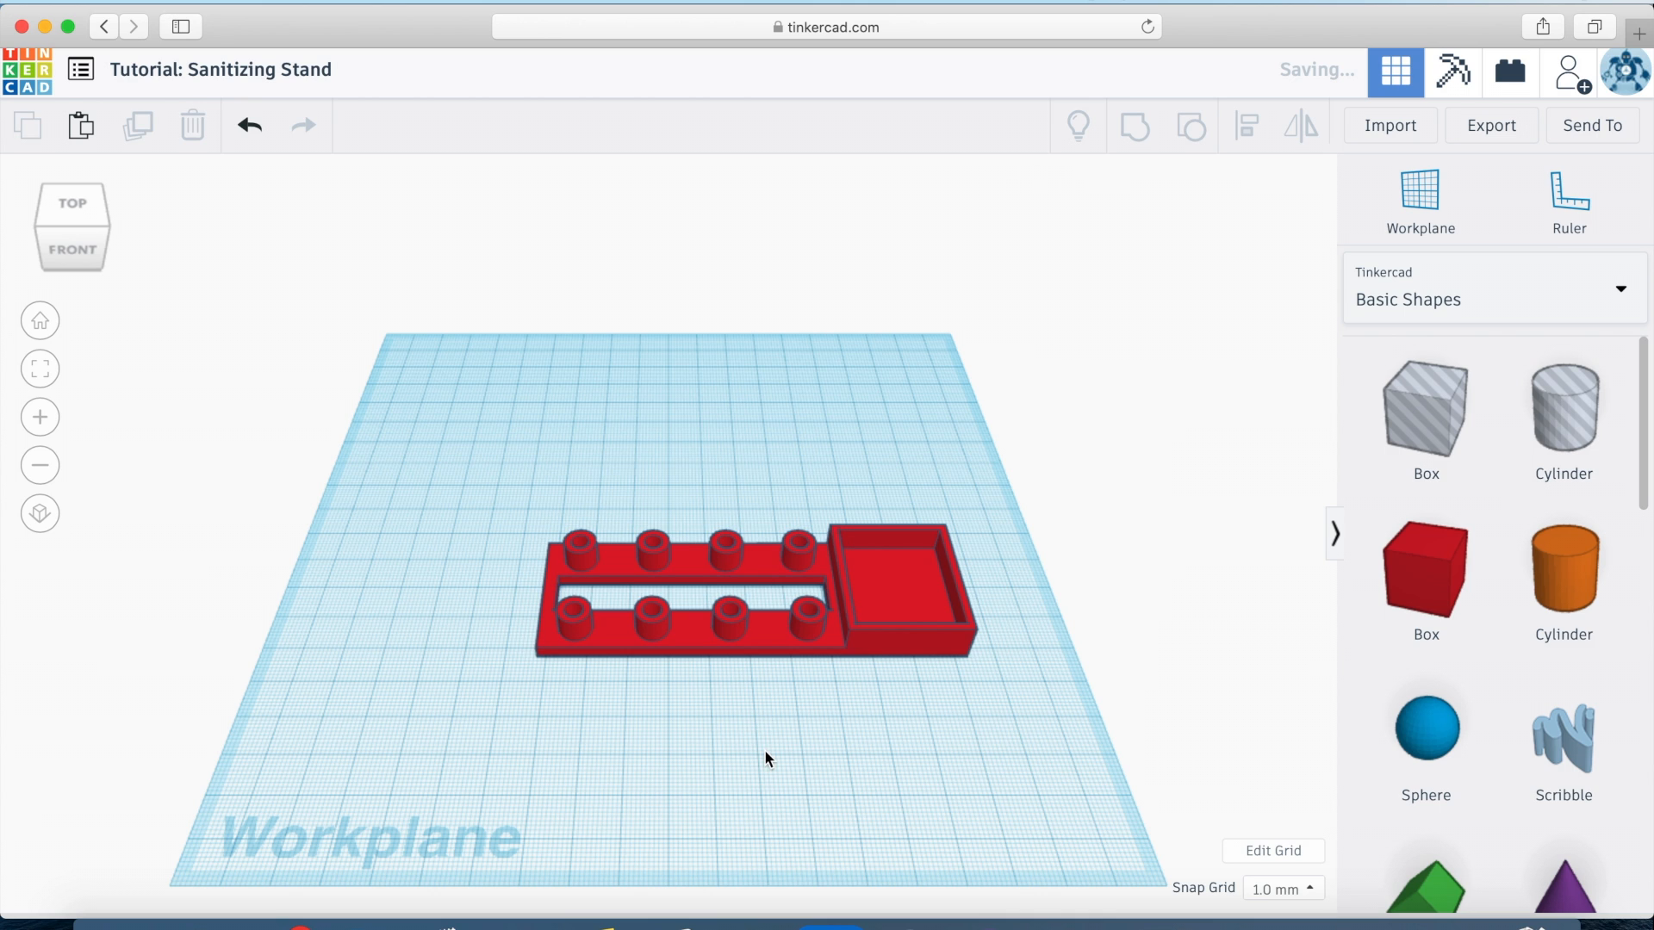
# - Add another hole box behind the stand and size it 9 mm wide and 40 mm deep
pyautogui.moveTo(1427, 407); pyautogui.dragTo(777, 360)
pyautogui.click(803, 437)
pyautogui.write('9')
pyautogui.press('Return')
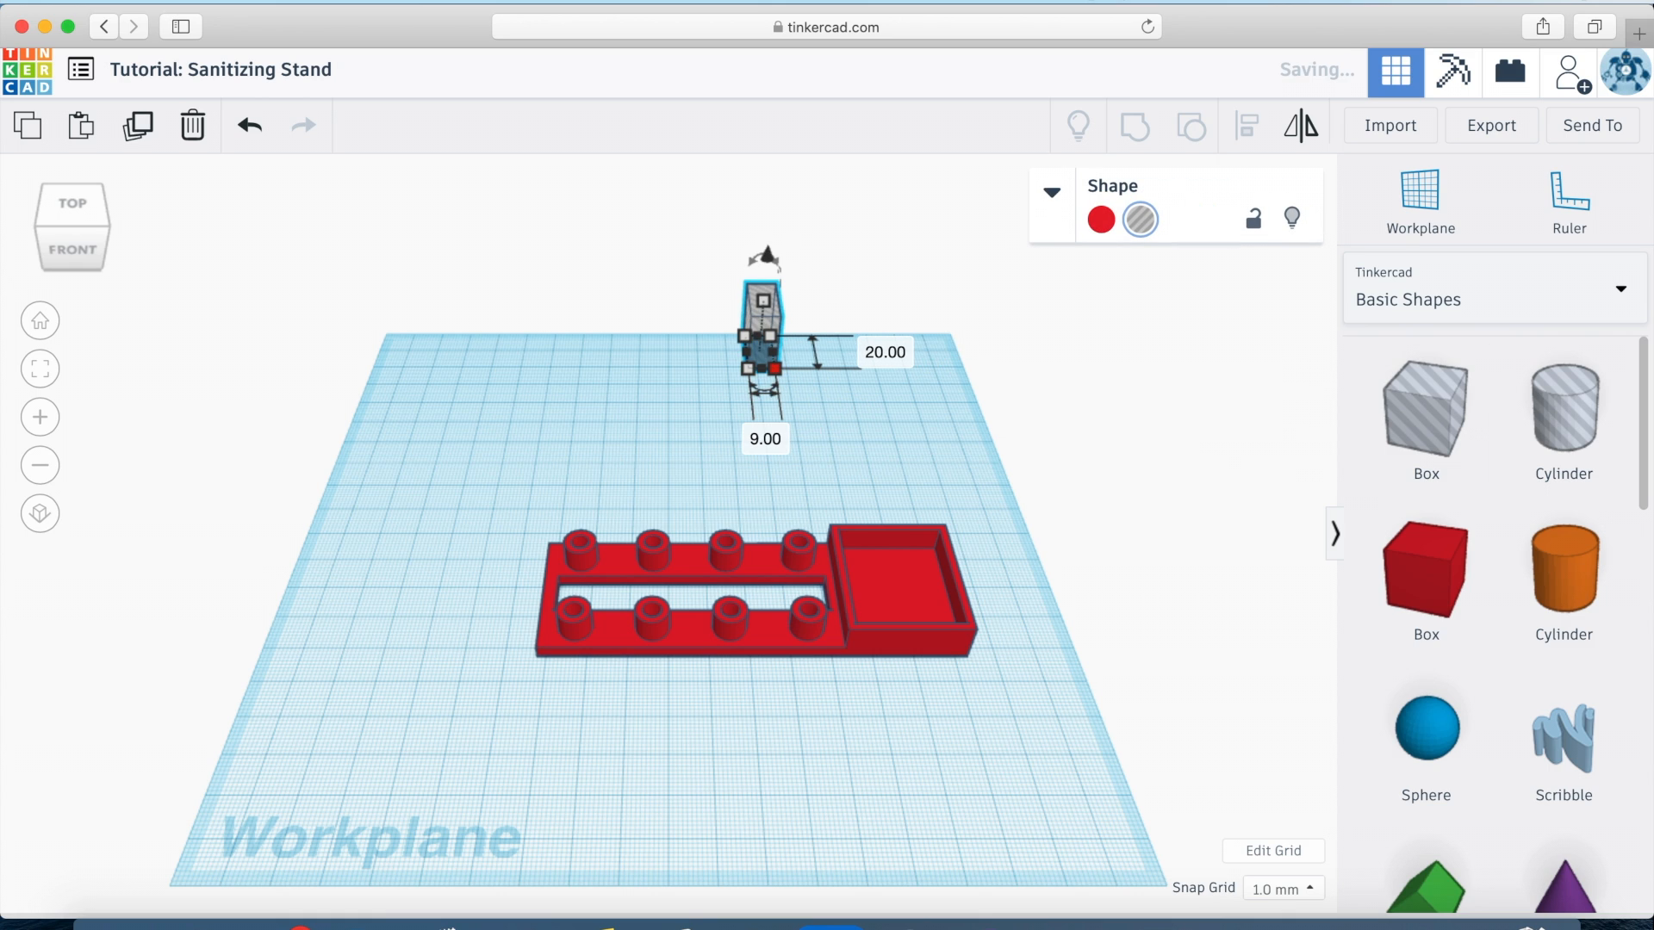
pyautogui.click(891, 345)
pyautogui.write('40')
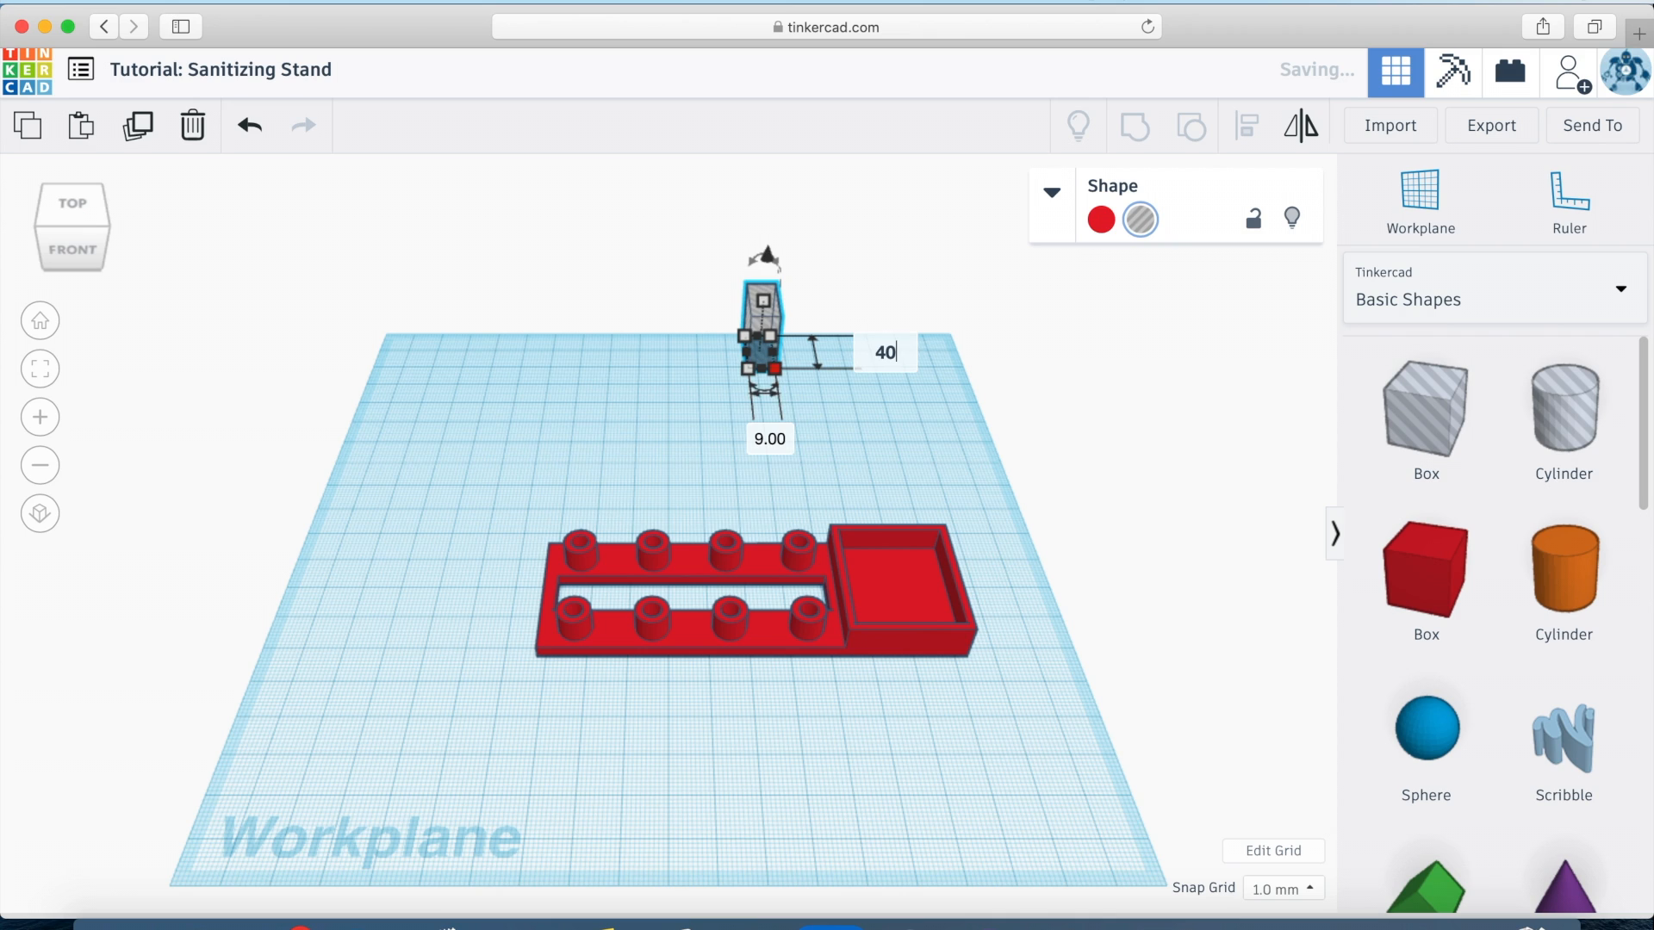
pyautogui.press('Return')
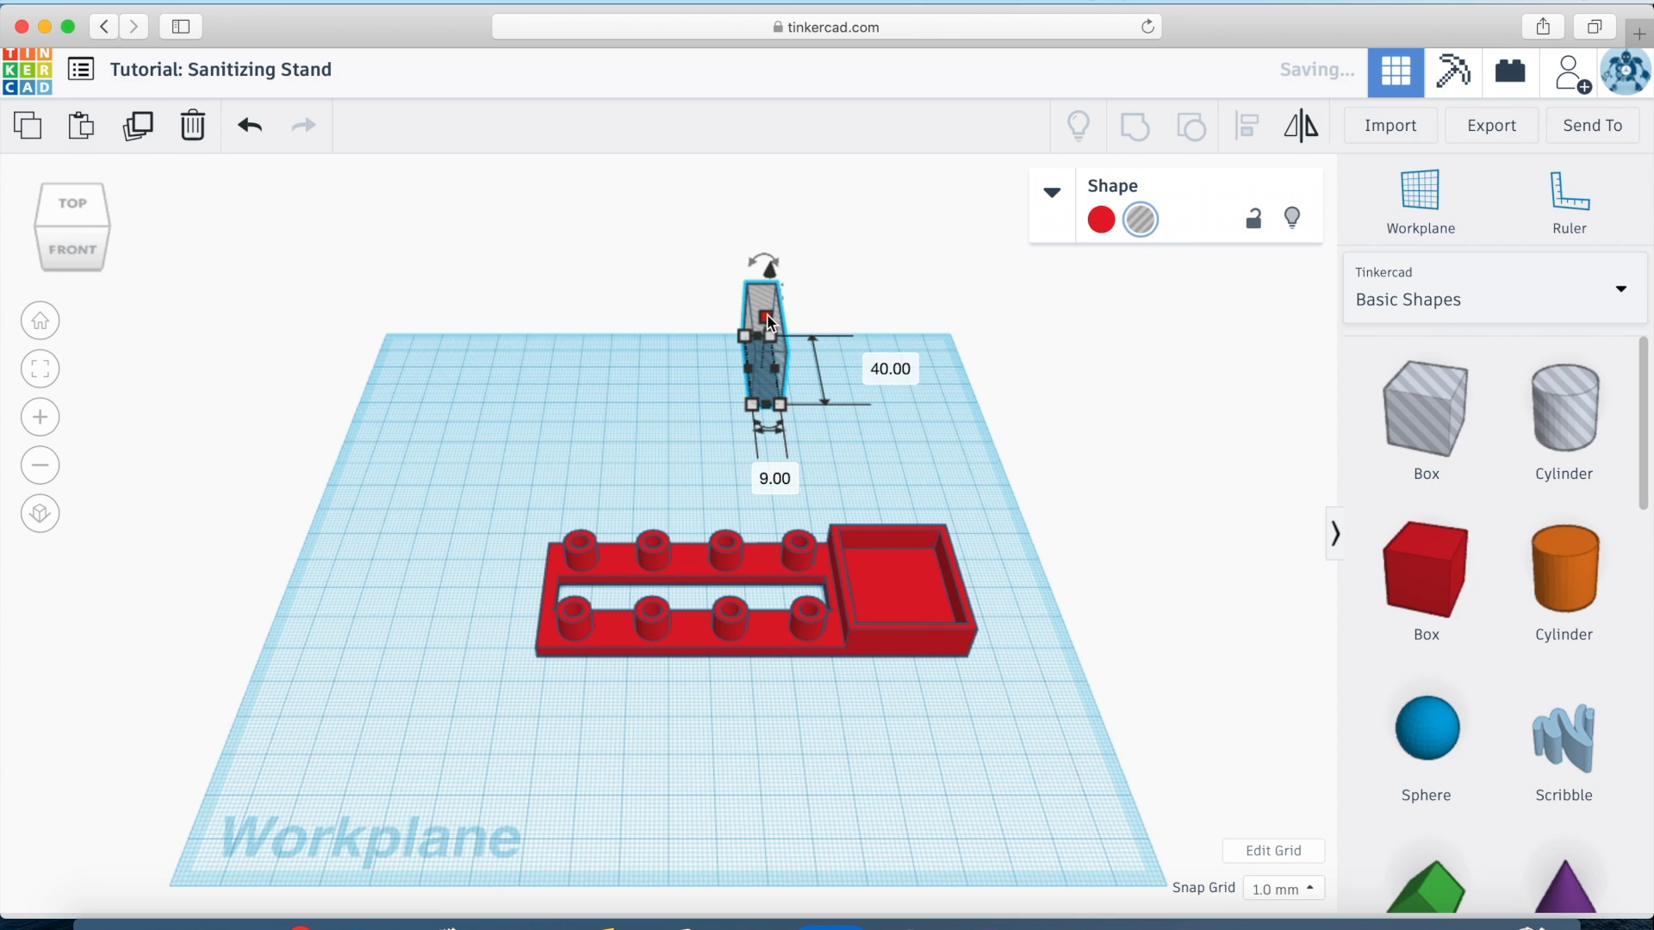
# - Raise the 9 mm wide hole box 1 mm above the workplane
pyautogui.moveTo(768, 317)
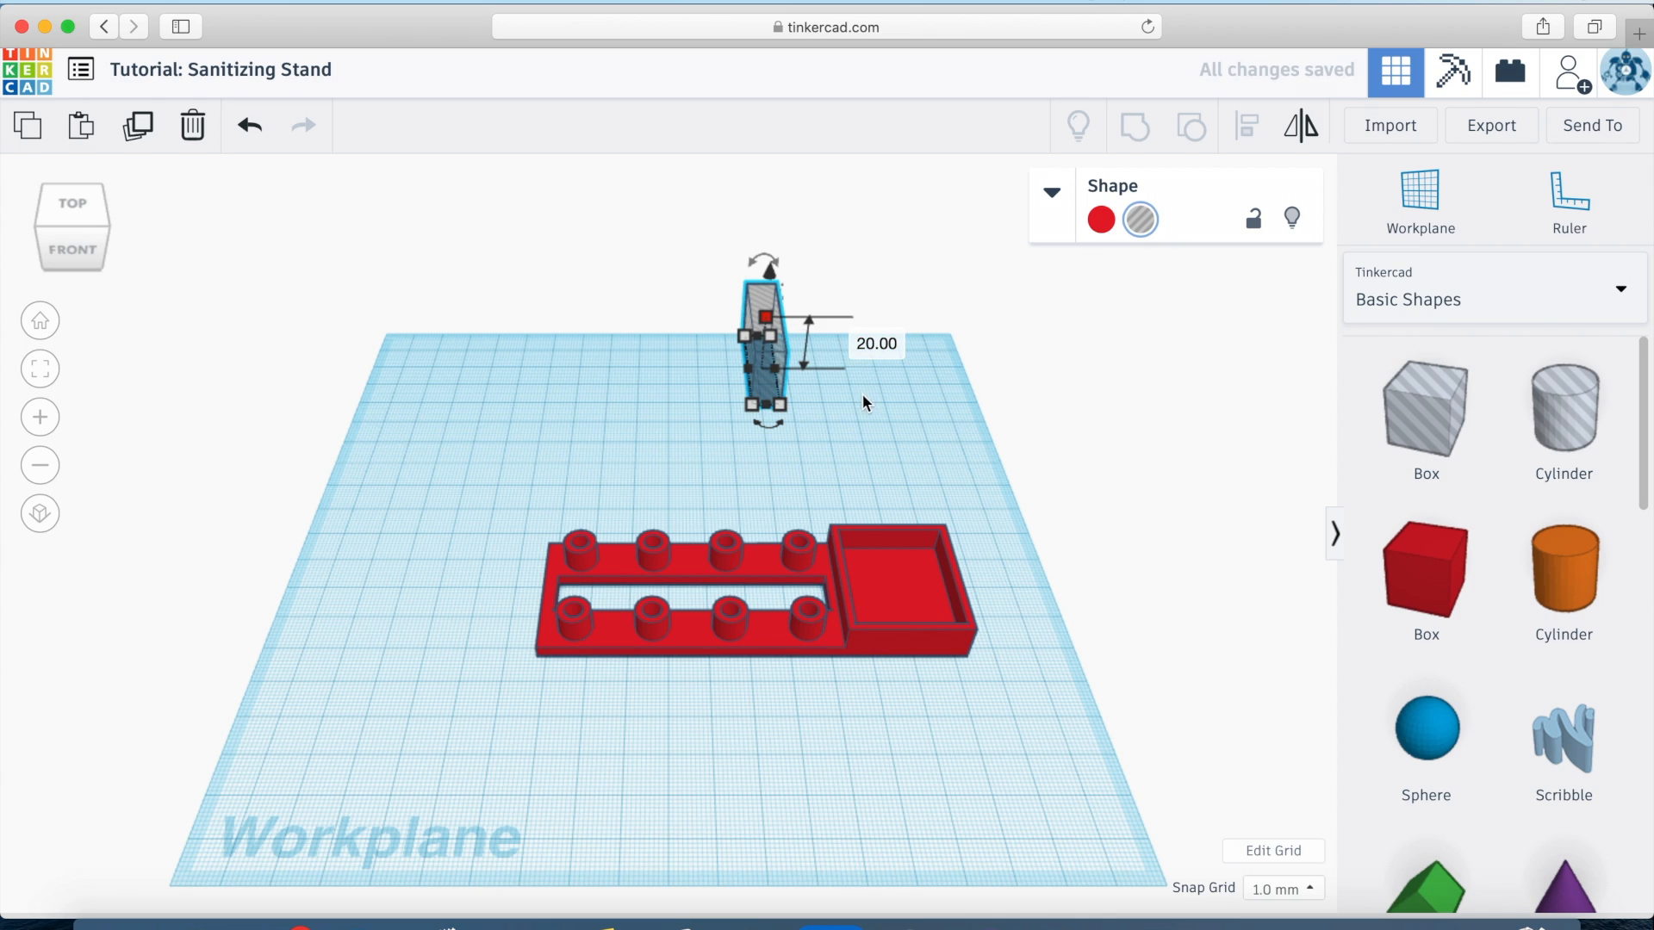
pyautogui.moveTo(767, 277); pyautogui.dragTo(769, 274)
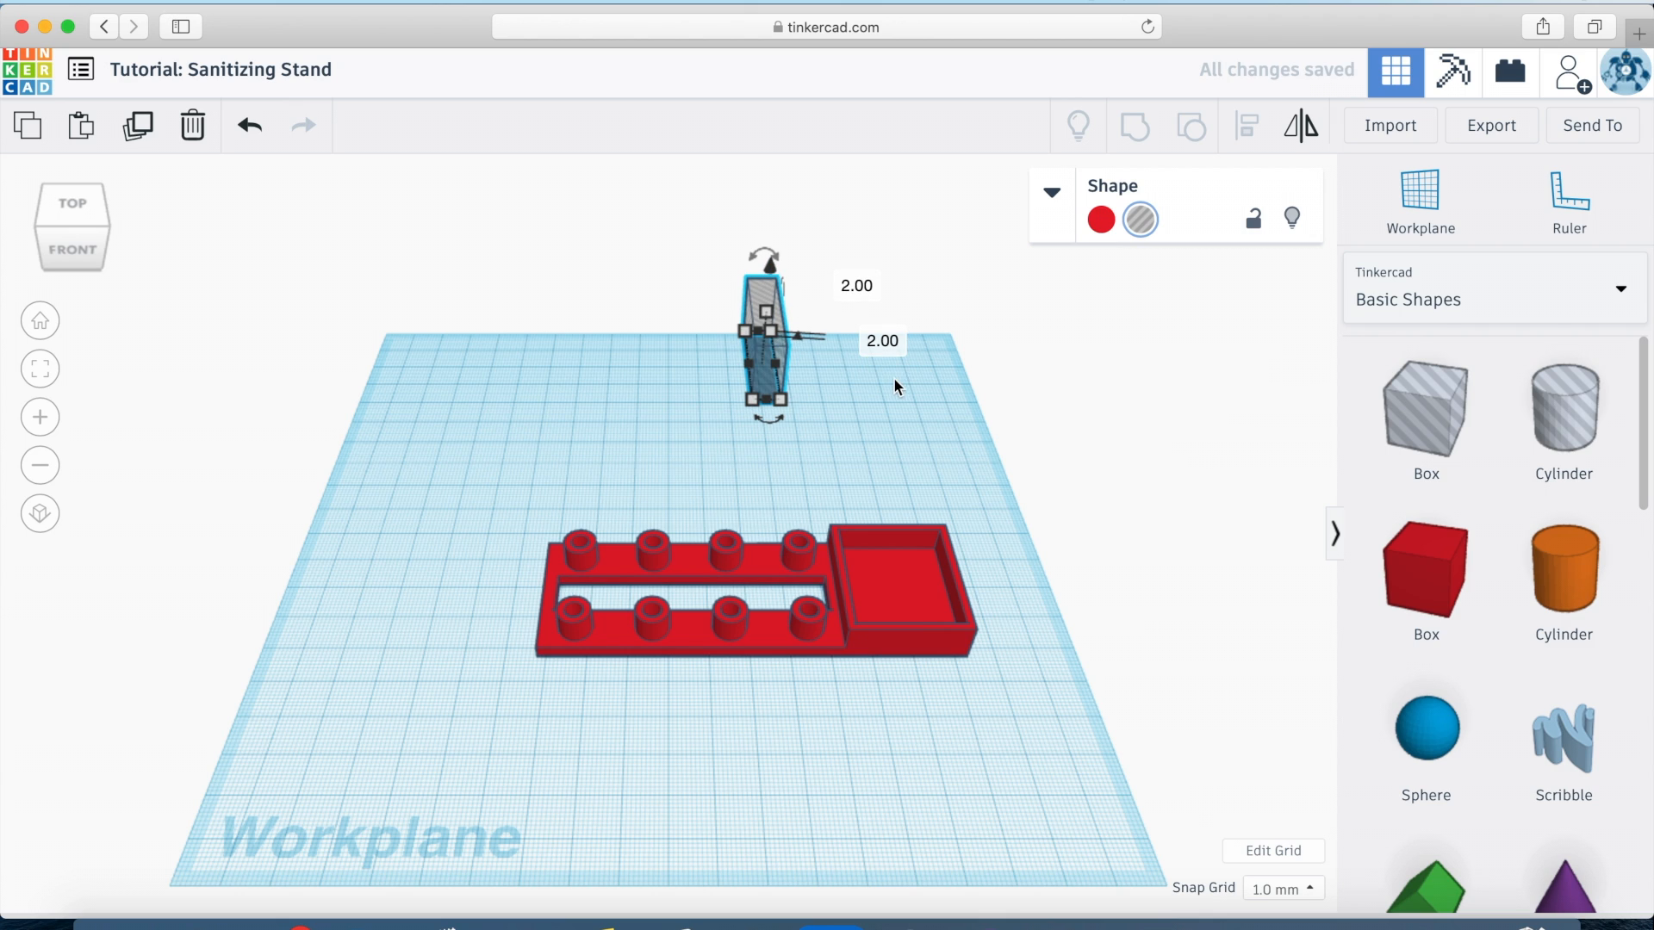
pyautogui.click(883, 341)
pyautogui.write('1')
pyautogui.press('Return')
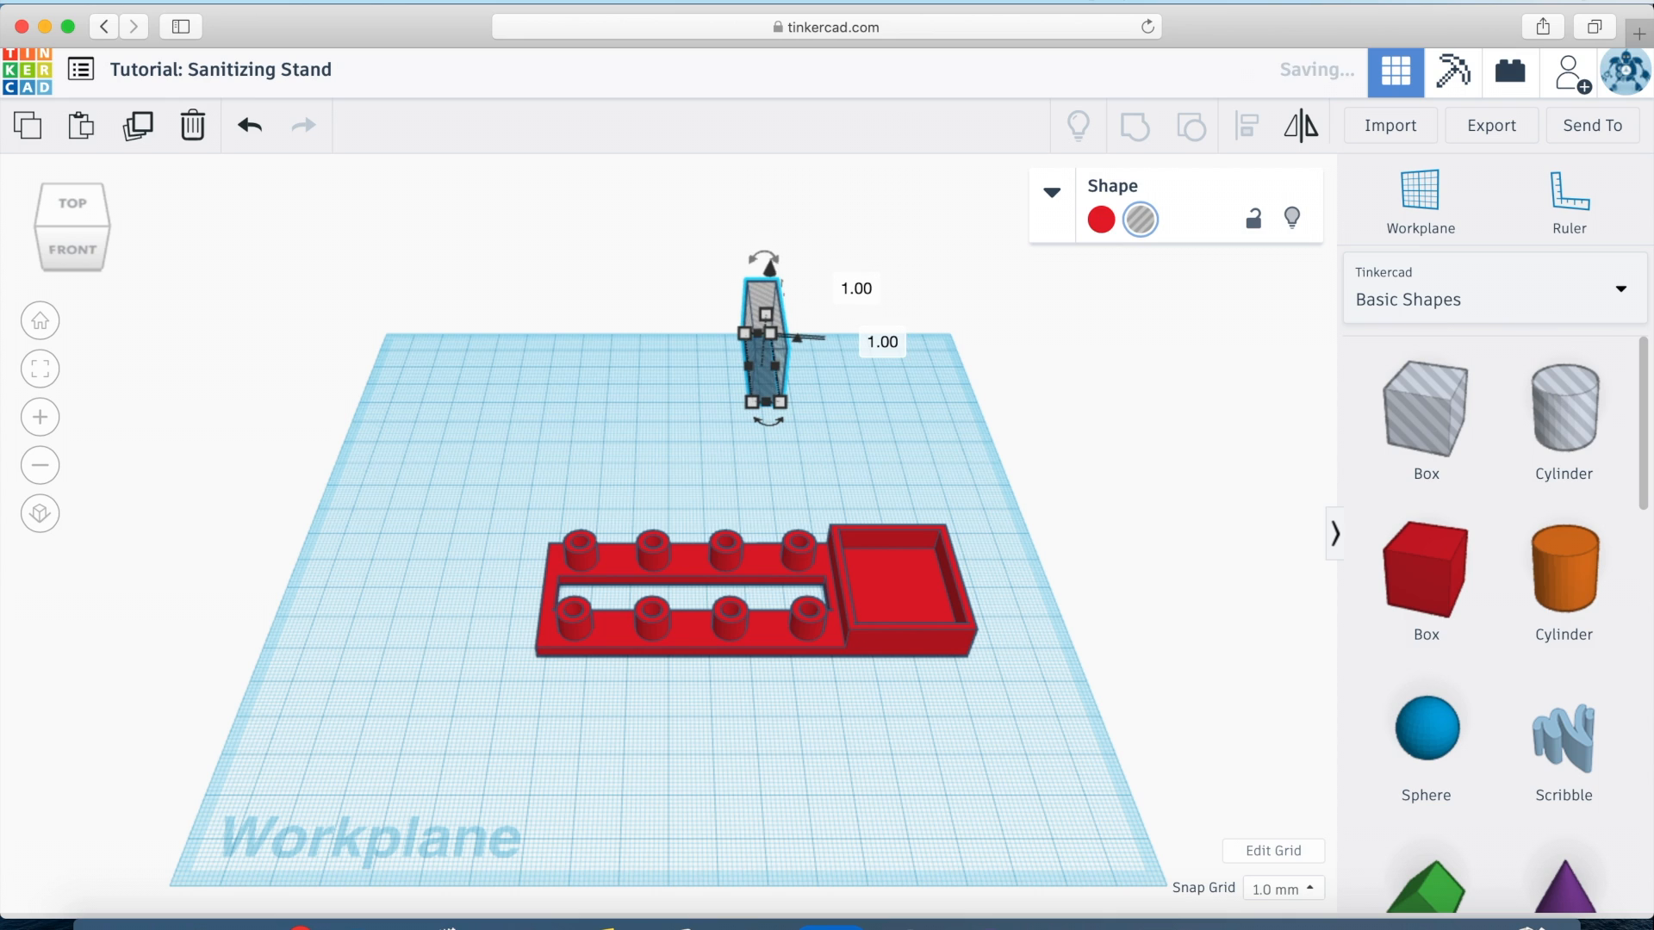
pyautogui.click(880, 436)
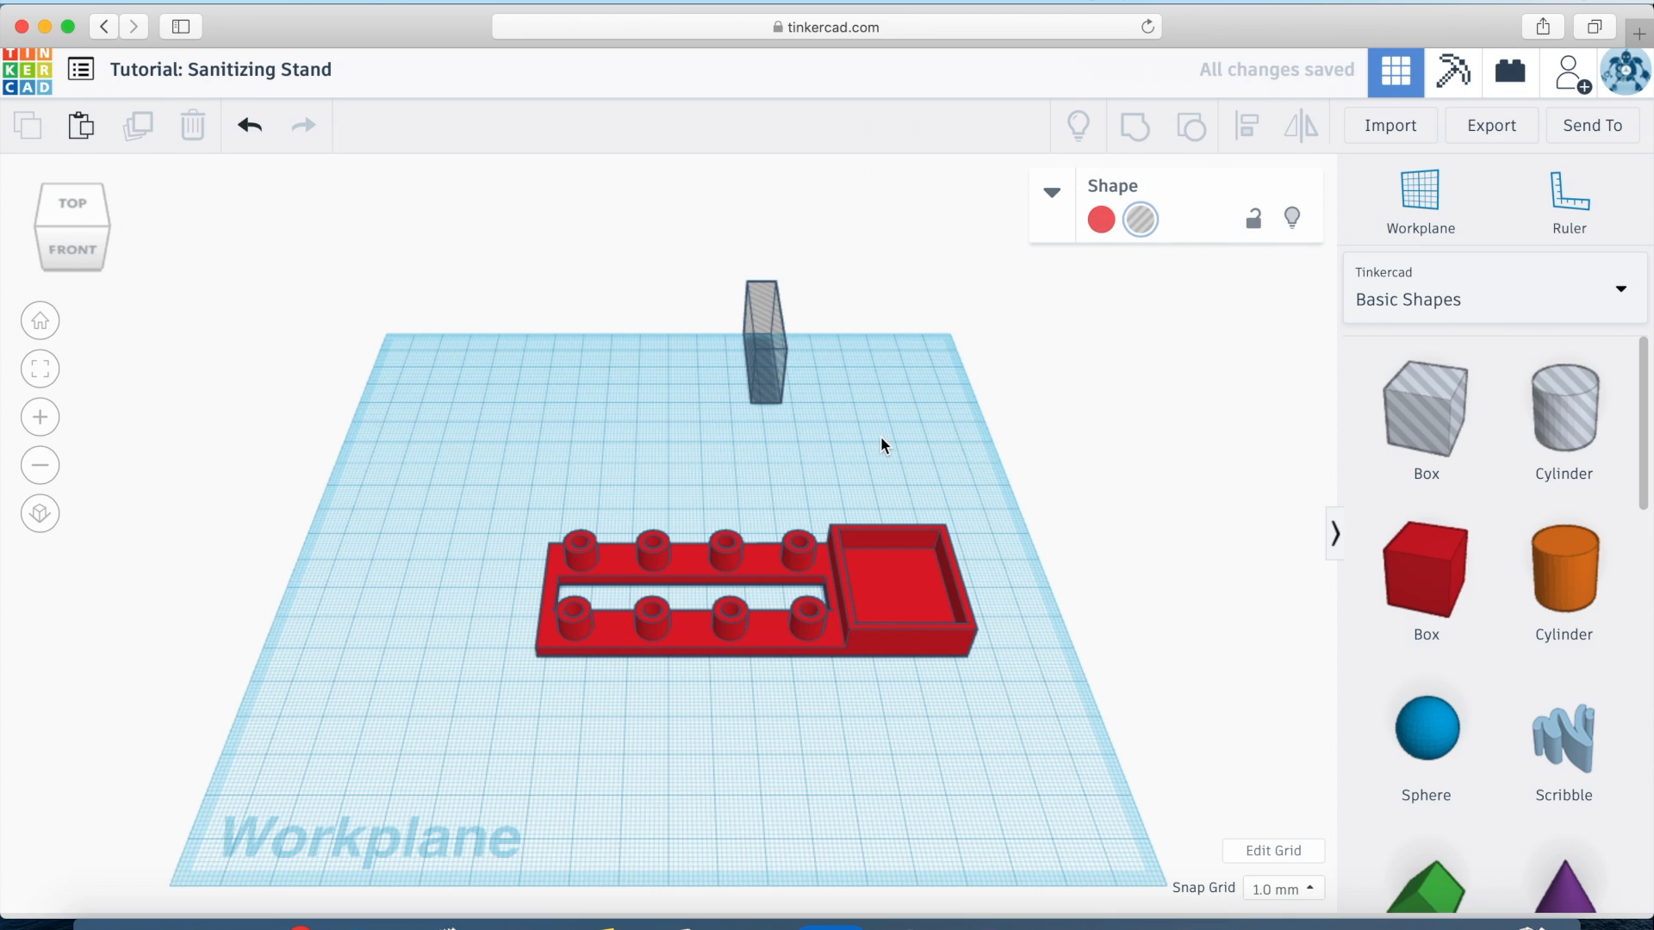
# - Make two copies of the narrow hole box, stepping them evenly to the right over about 10 mm
pyautogui.click(769, 345)
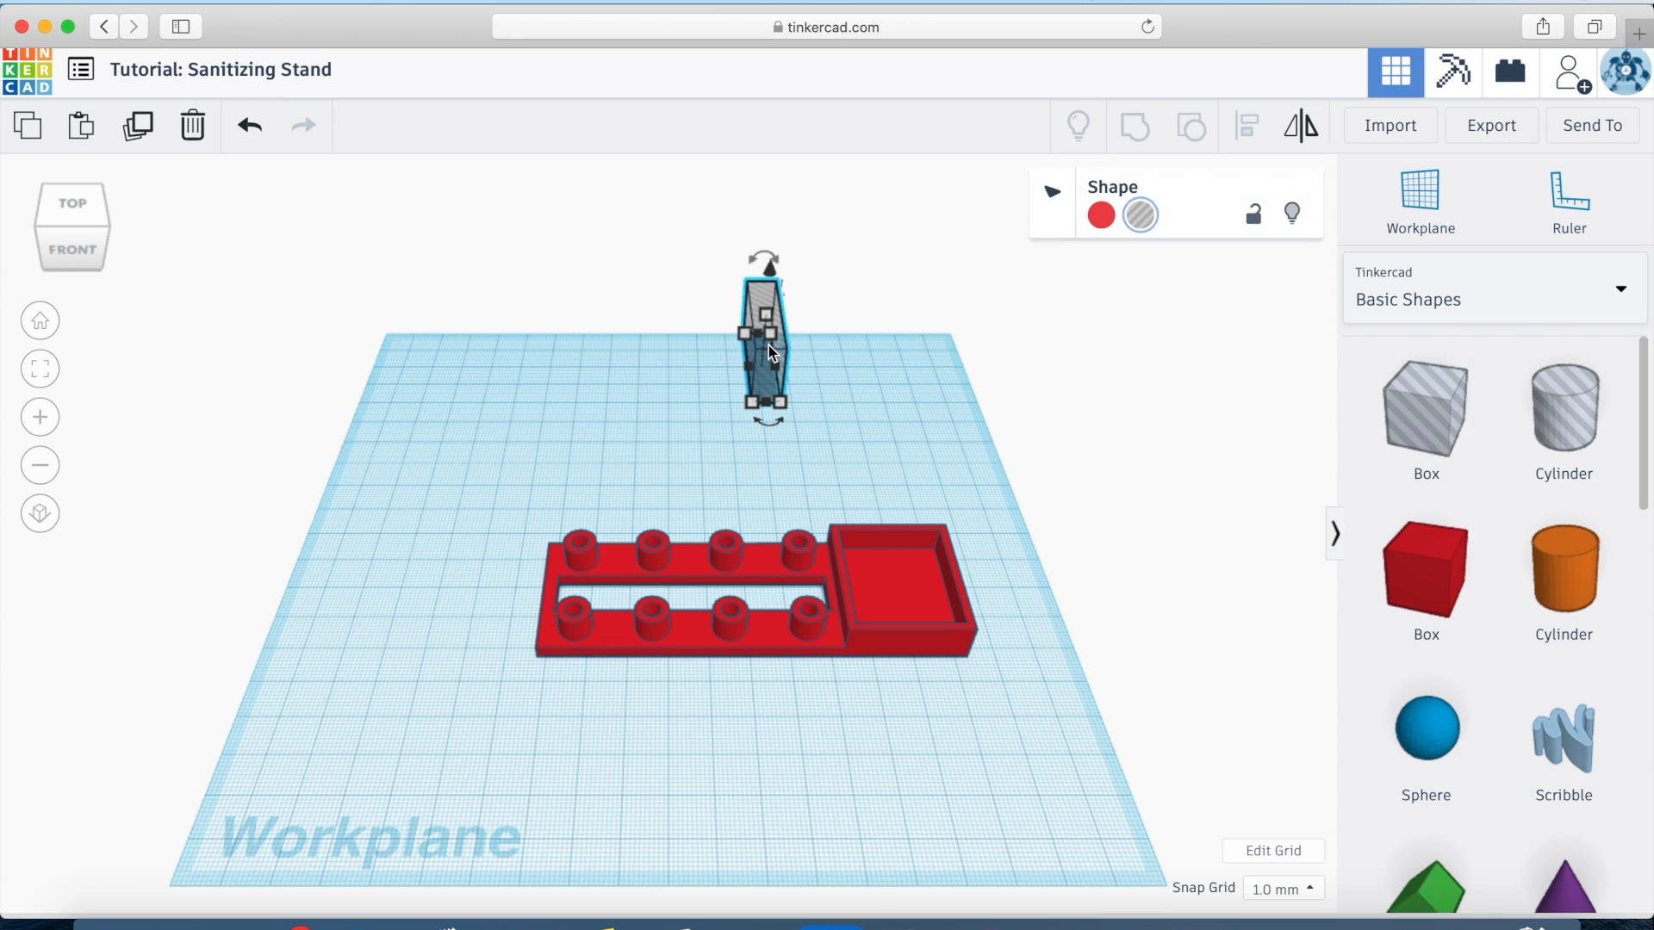
pyautogui.press('super+d')
pyautogui.press('Right')
pyautogui.press('Right')
pyautogui.press('Right')
pyautogui.press('Right')
pyautogui.press('Right')
pyautogui.press('Right')
pyautogui.press('Right')
pyautogui.press('Right')
pyautogui.press('Right')
pyautogui.press('Right')
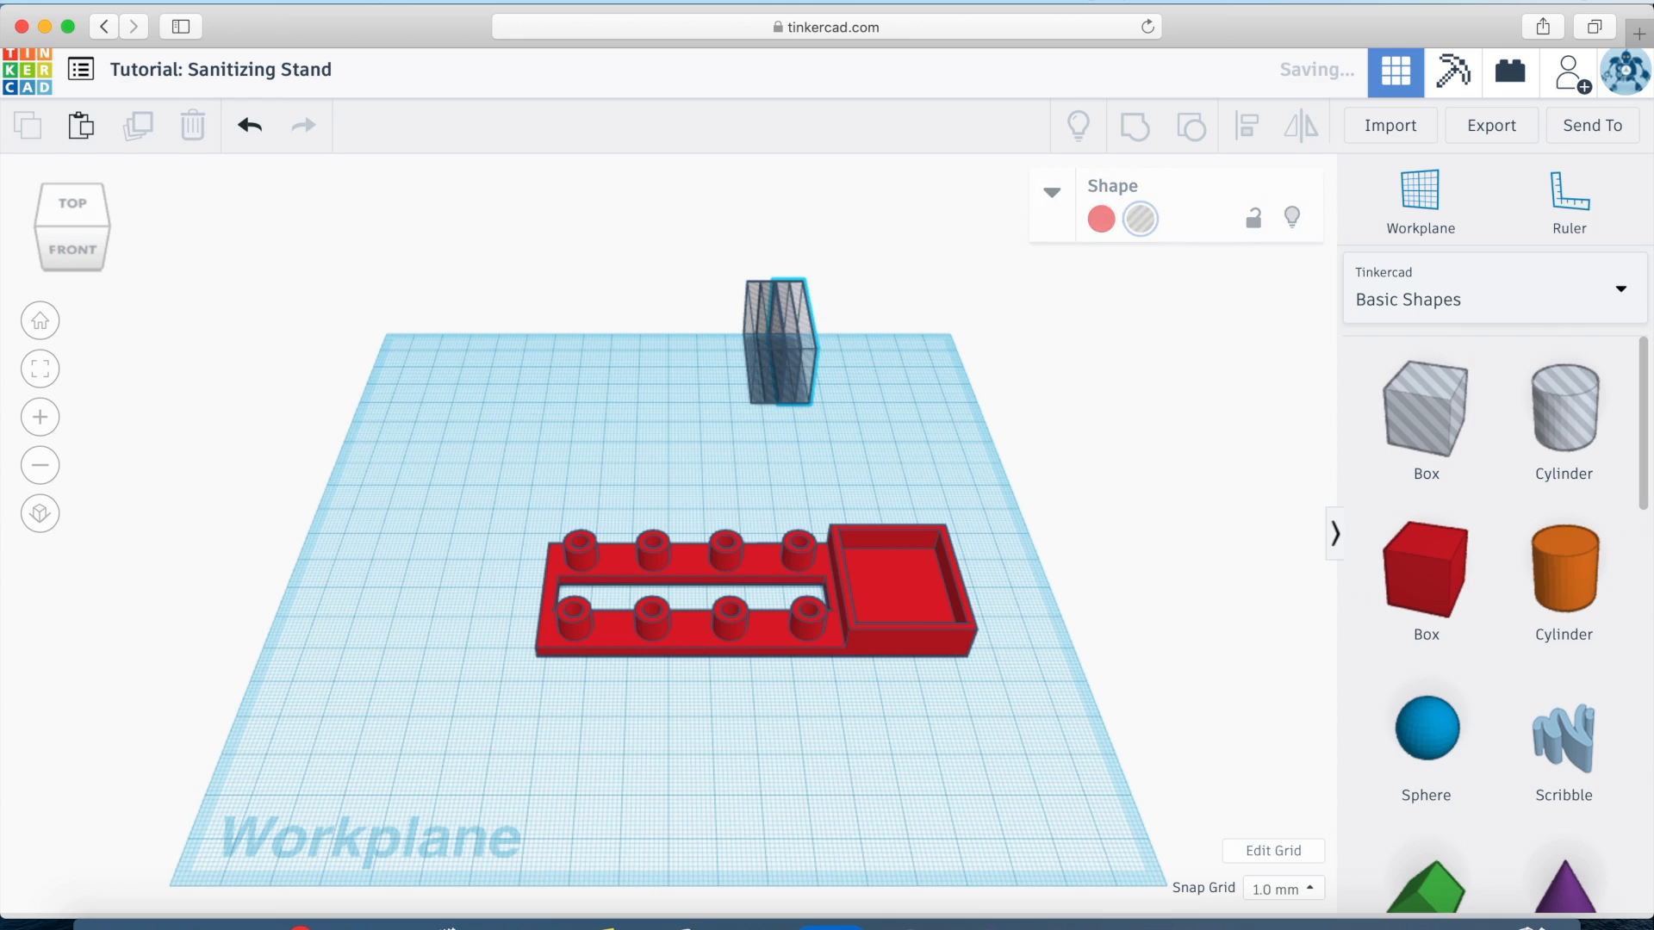
pyautogui.click(966, 380)
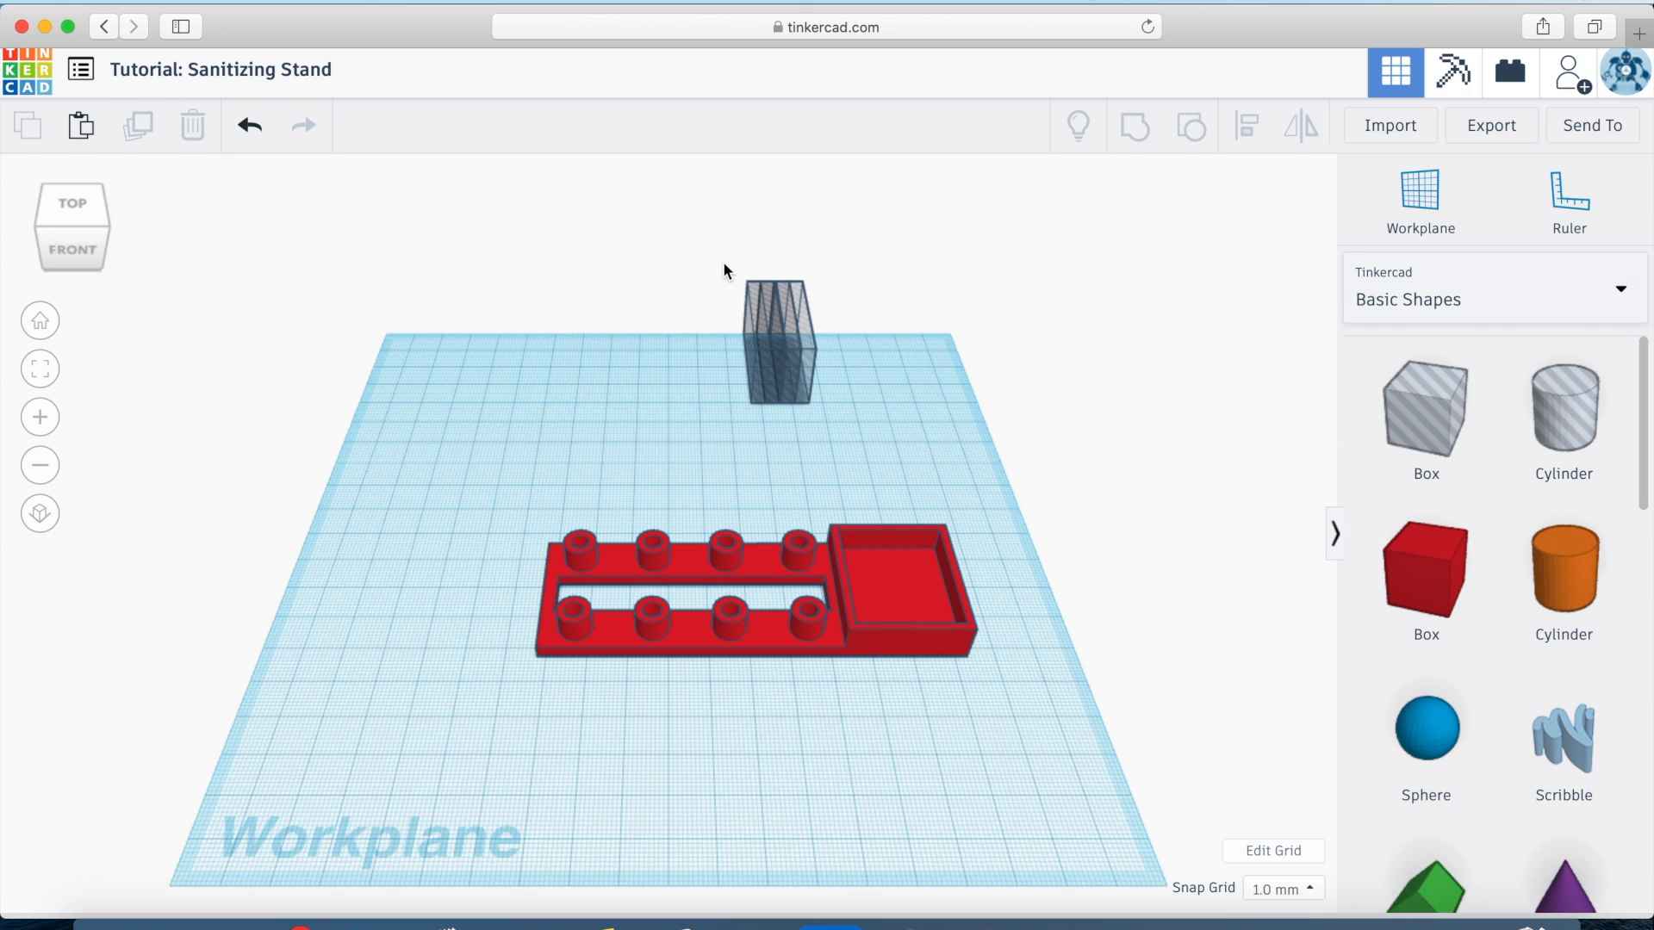
# - Align the three narrow hole boxes with the stand, left edges flush and centred front to back
pyautogui.moveTo(720, 264); pyautogui.dragTo(911, 622)
pyautogui.press('l')
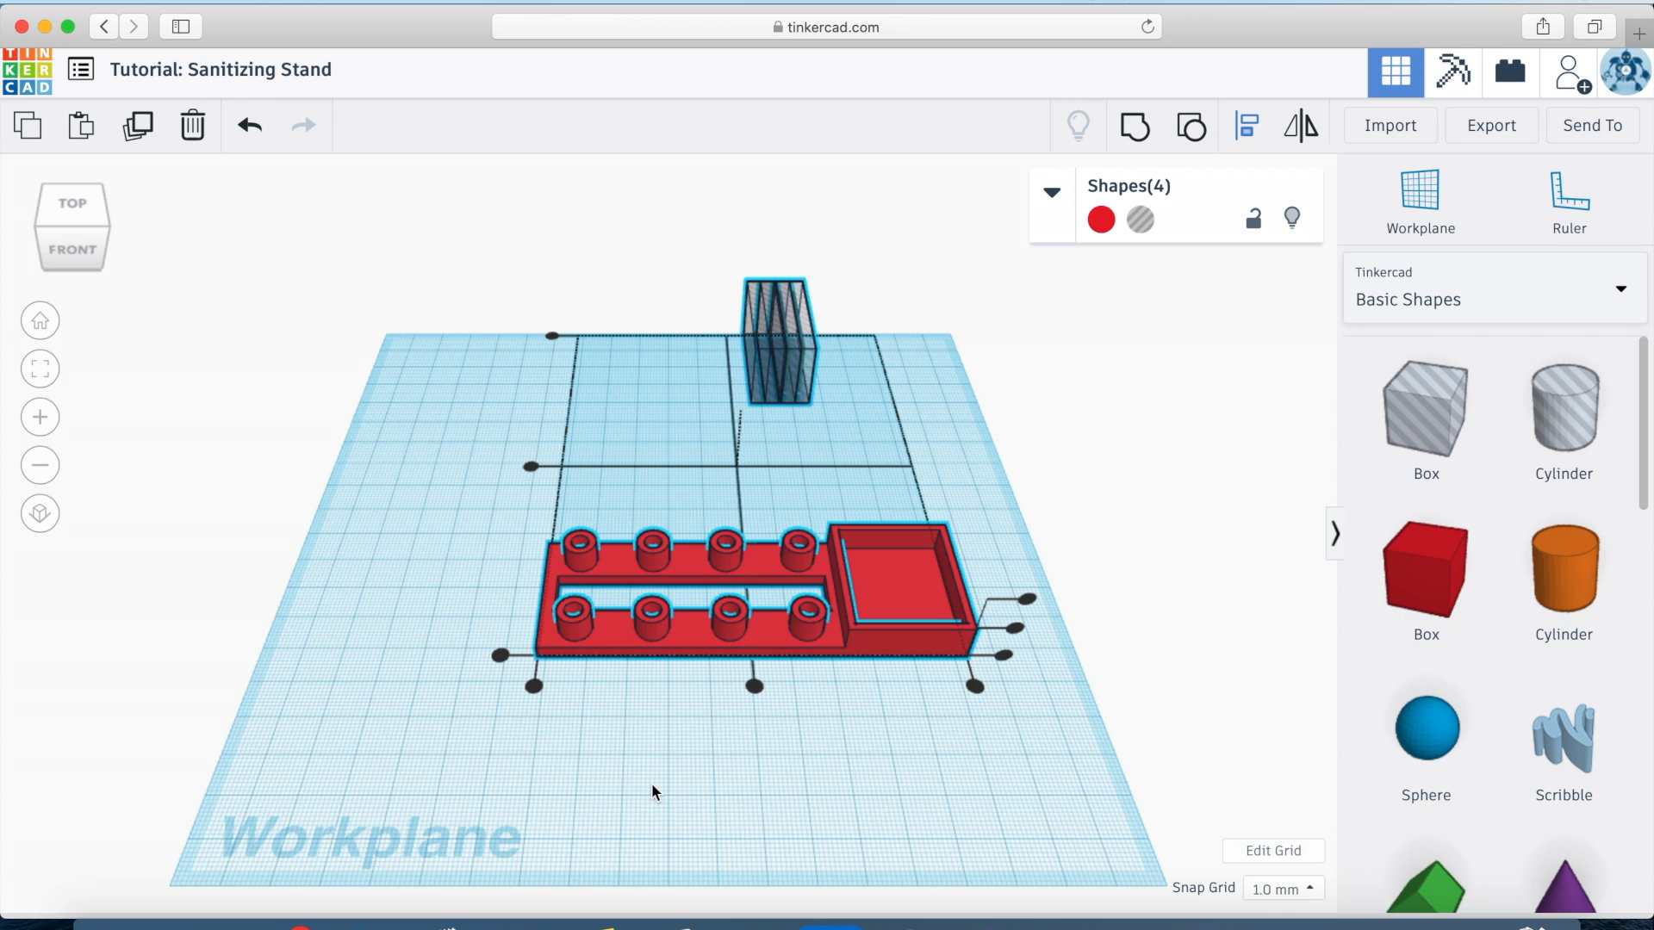
pyautogui.click(534, 686)
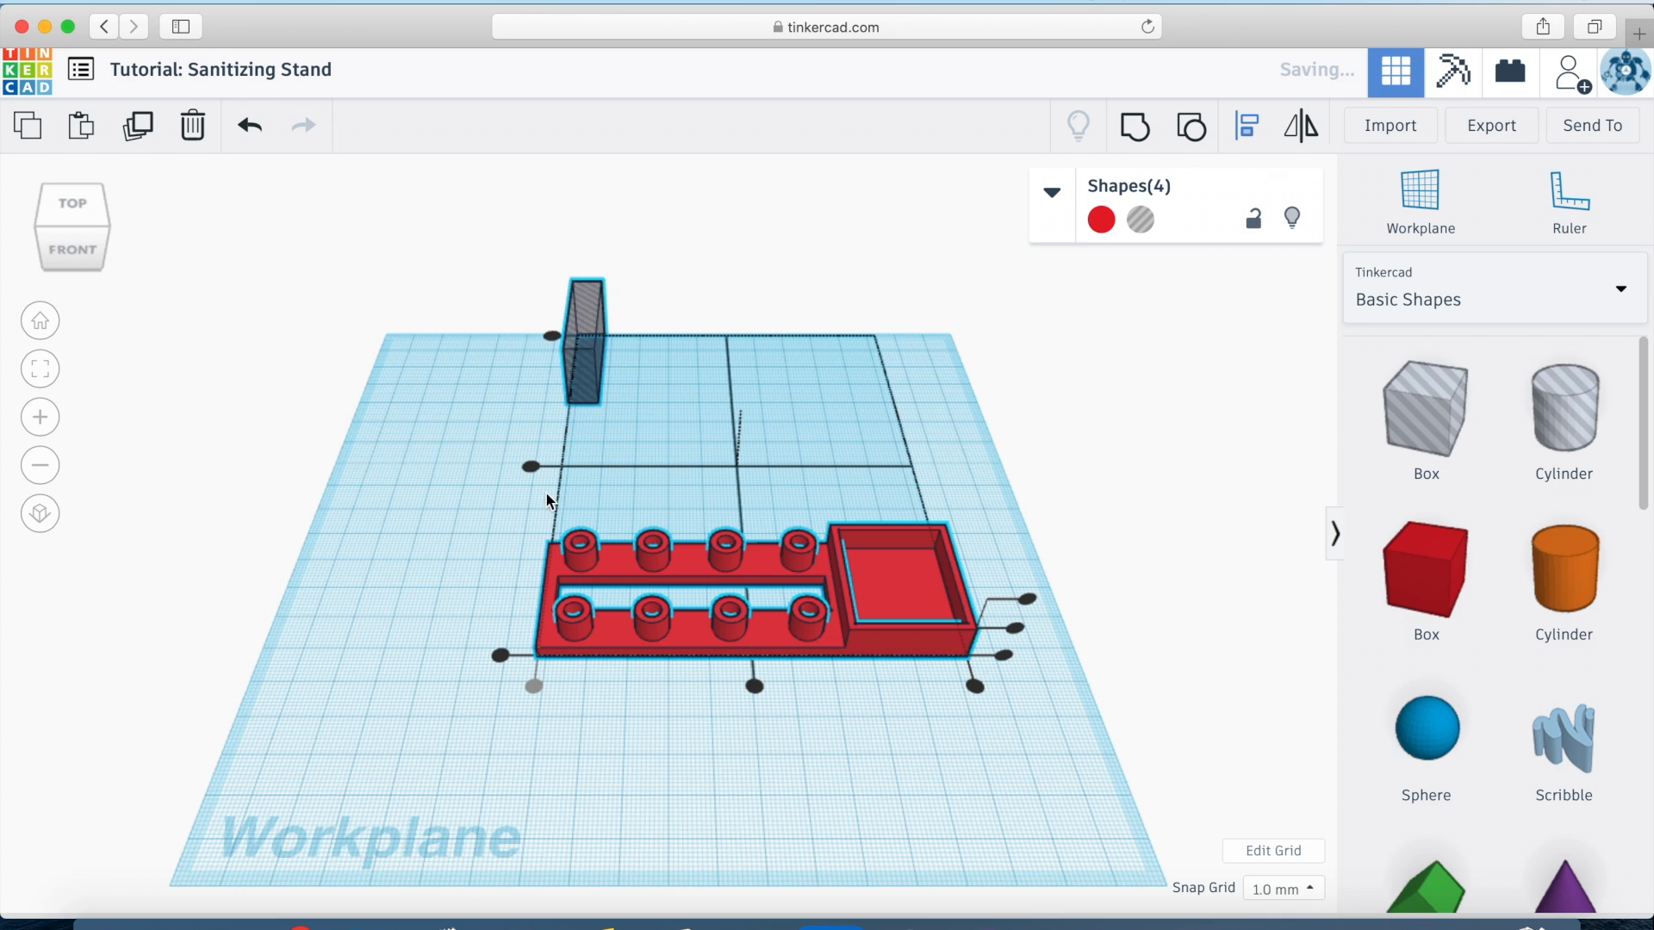
pyautogui.click(532, 467)
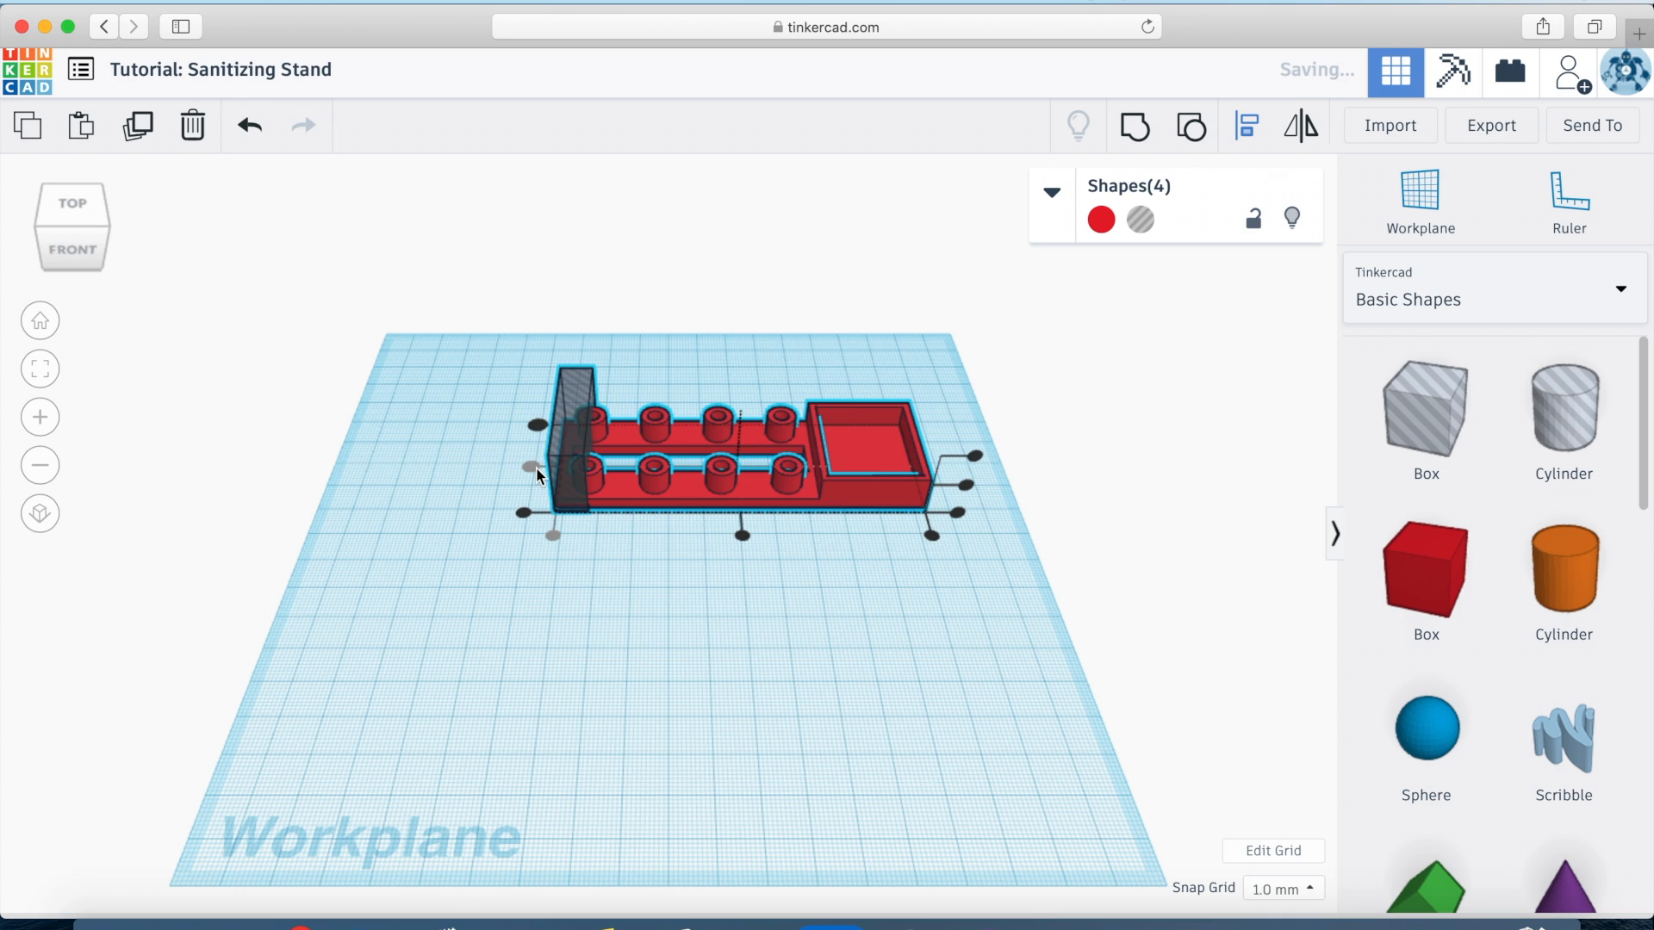
pyautogui.click(612, 664)
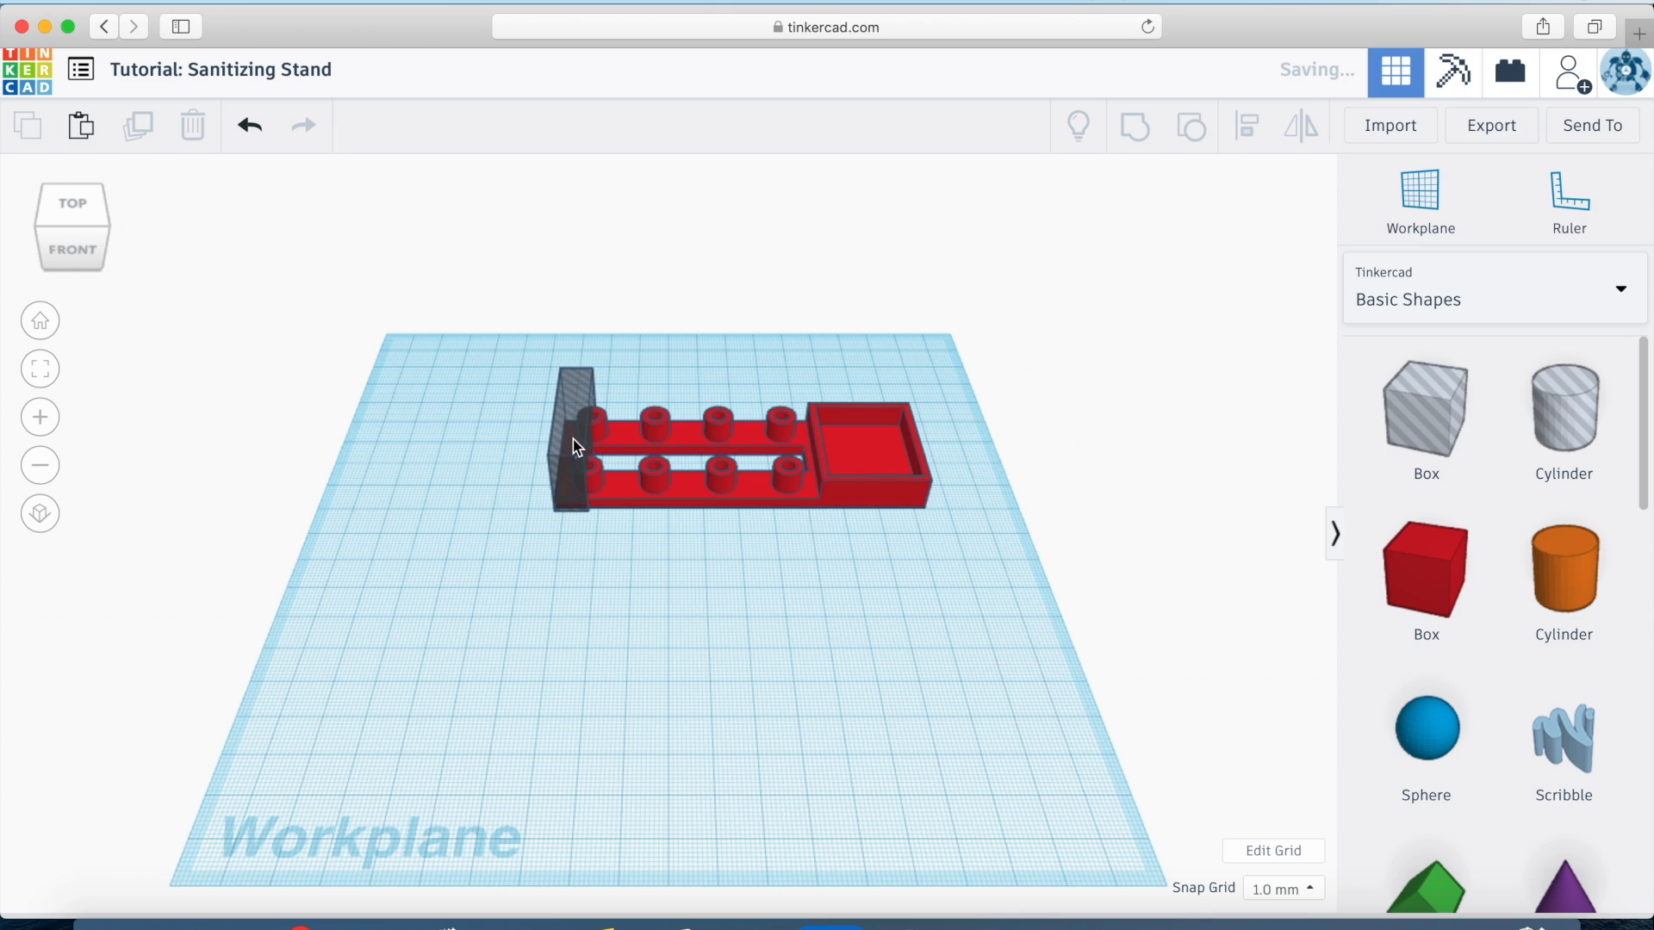
# - Move one of the stacked hole boxes 51 mm to the right, between the third and fourth tube pairs
pyautogui.keyDown('alt'); pyautogui.moveTo(572, 439); pyautogui.dragTo(644, 437); pyautogui.keyUp('alt')
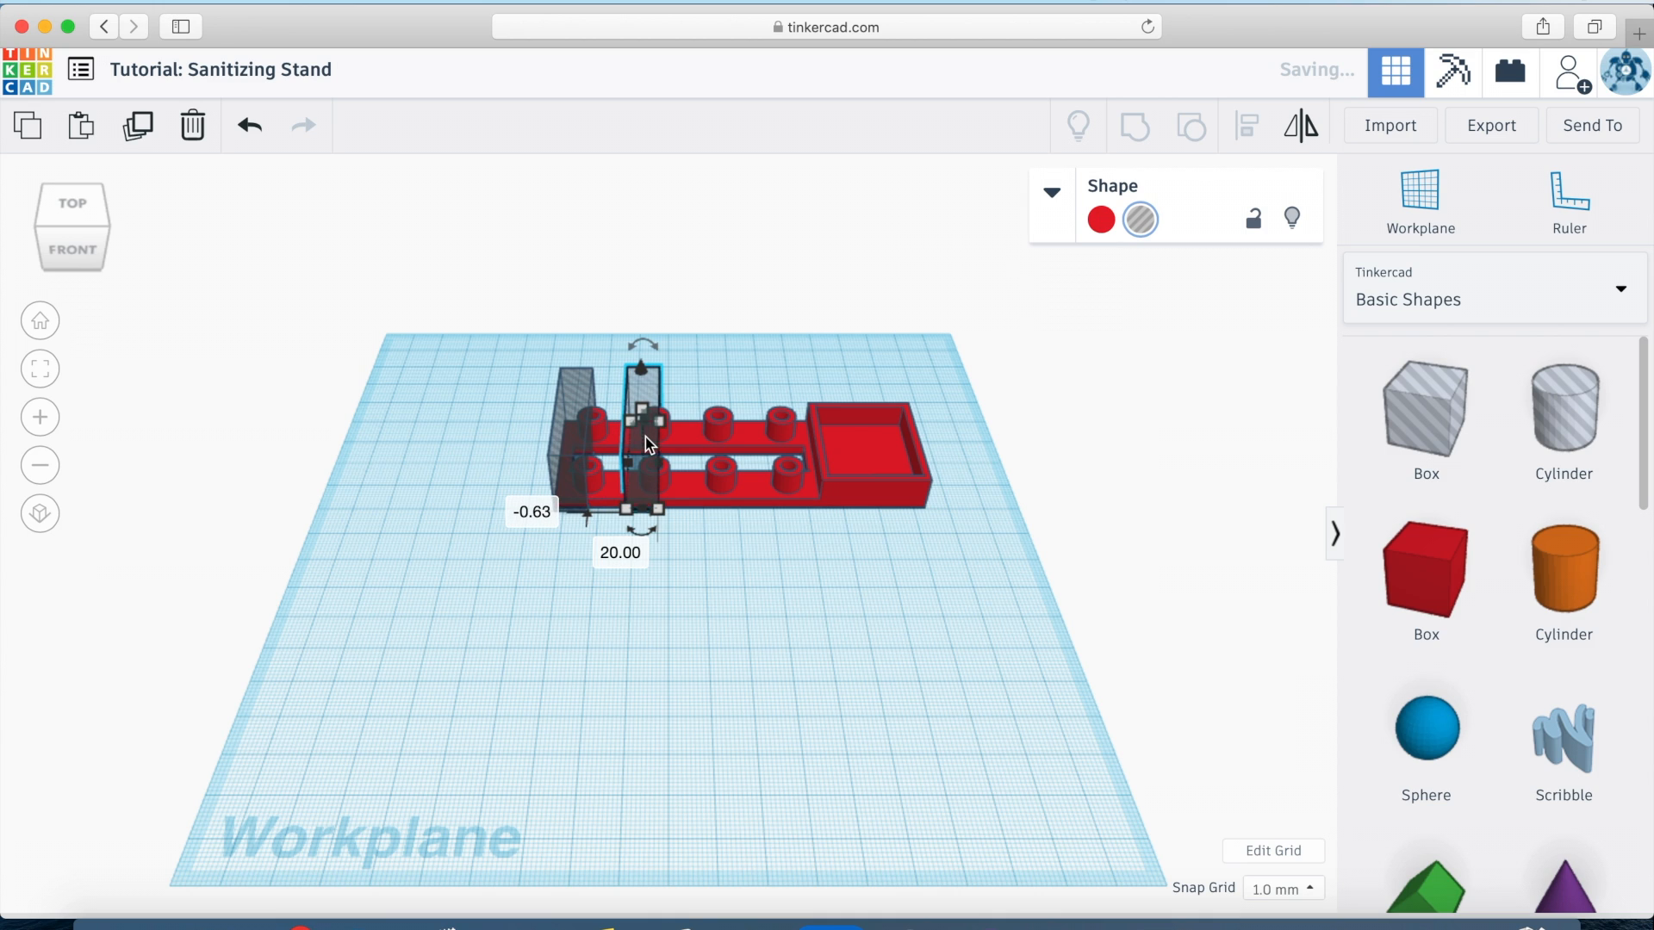
pyautogui.click(621, 551)
pyautogui.write('51')
pyautogui.press('Return')
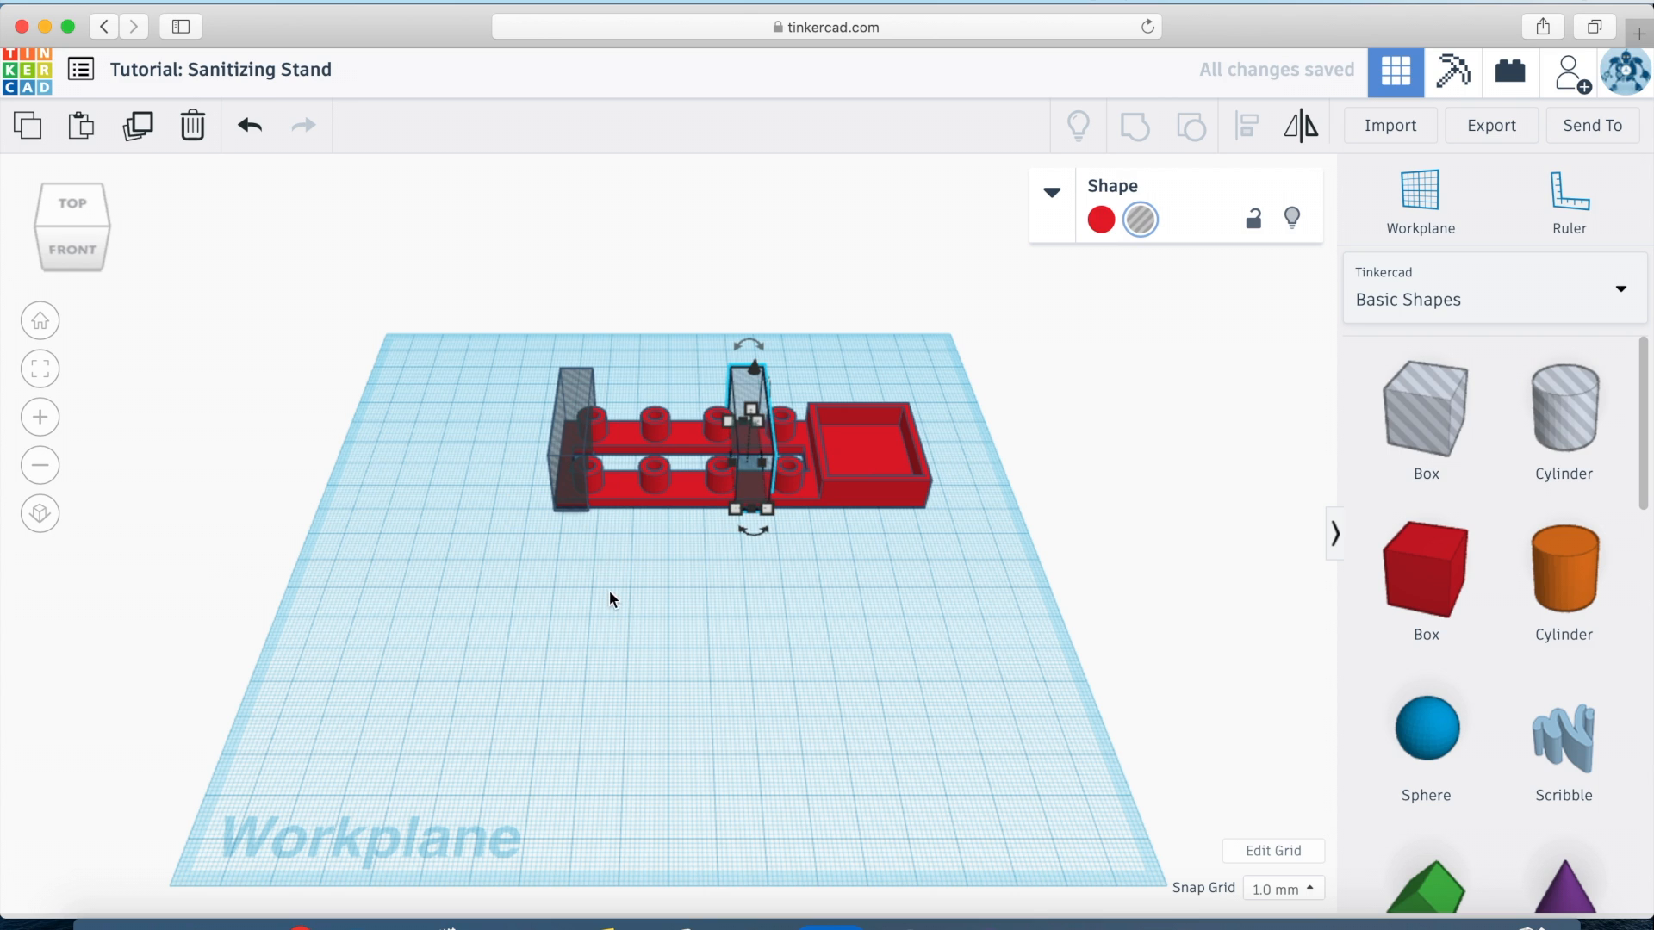
# - Move a second stacked hole box 31 mm to the right, between the second and third tube pairs
pyautogui.keyDown('shift'); pyautogui.click(576, 449); pyautogui.keyUp('shift')
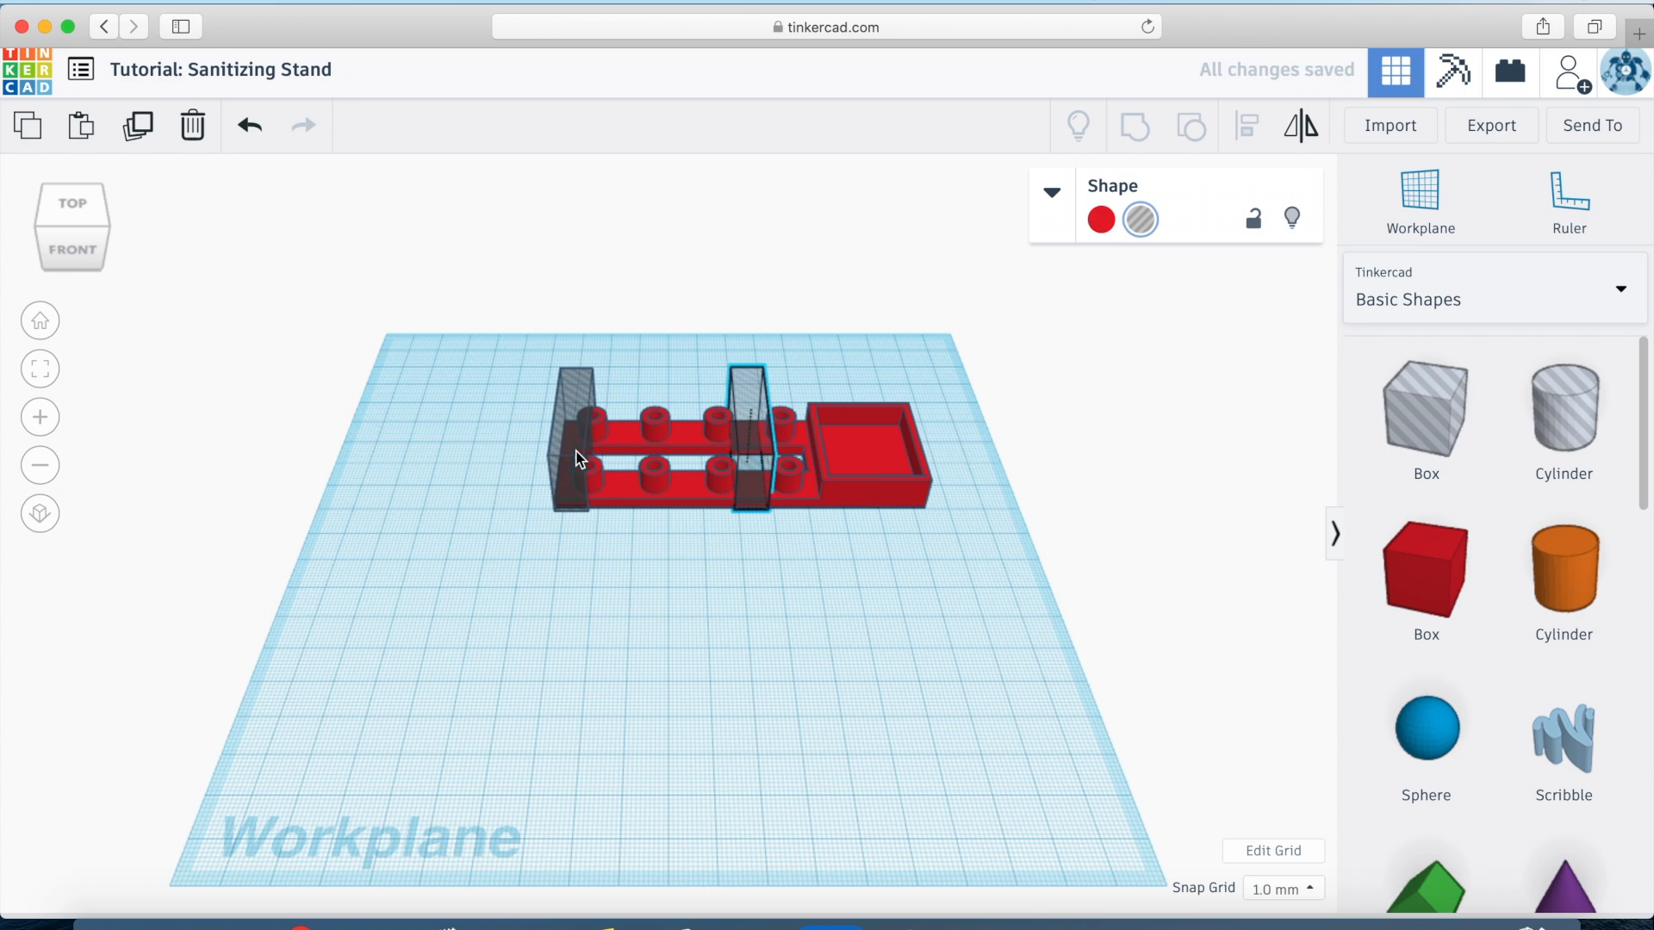
pyautogui.keyDown('alt'); pyautogui.moveTo(579, 458); pyautogui.dragTo(620, 461); pyautogui.keyUp('alt')
pyautogui.click(610, 475)
pyautogui.write('31.0')
pyautogui.click(644, 579)
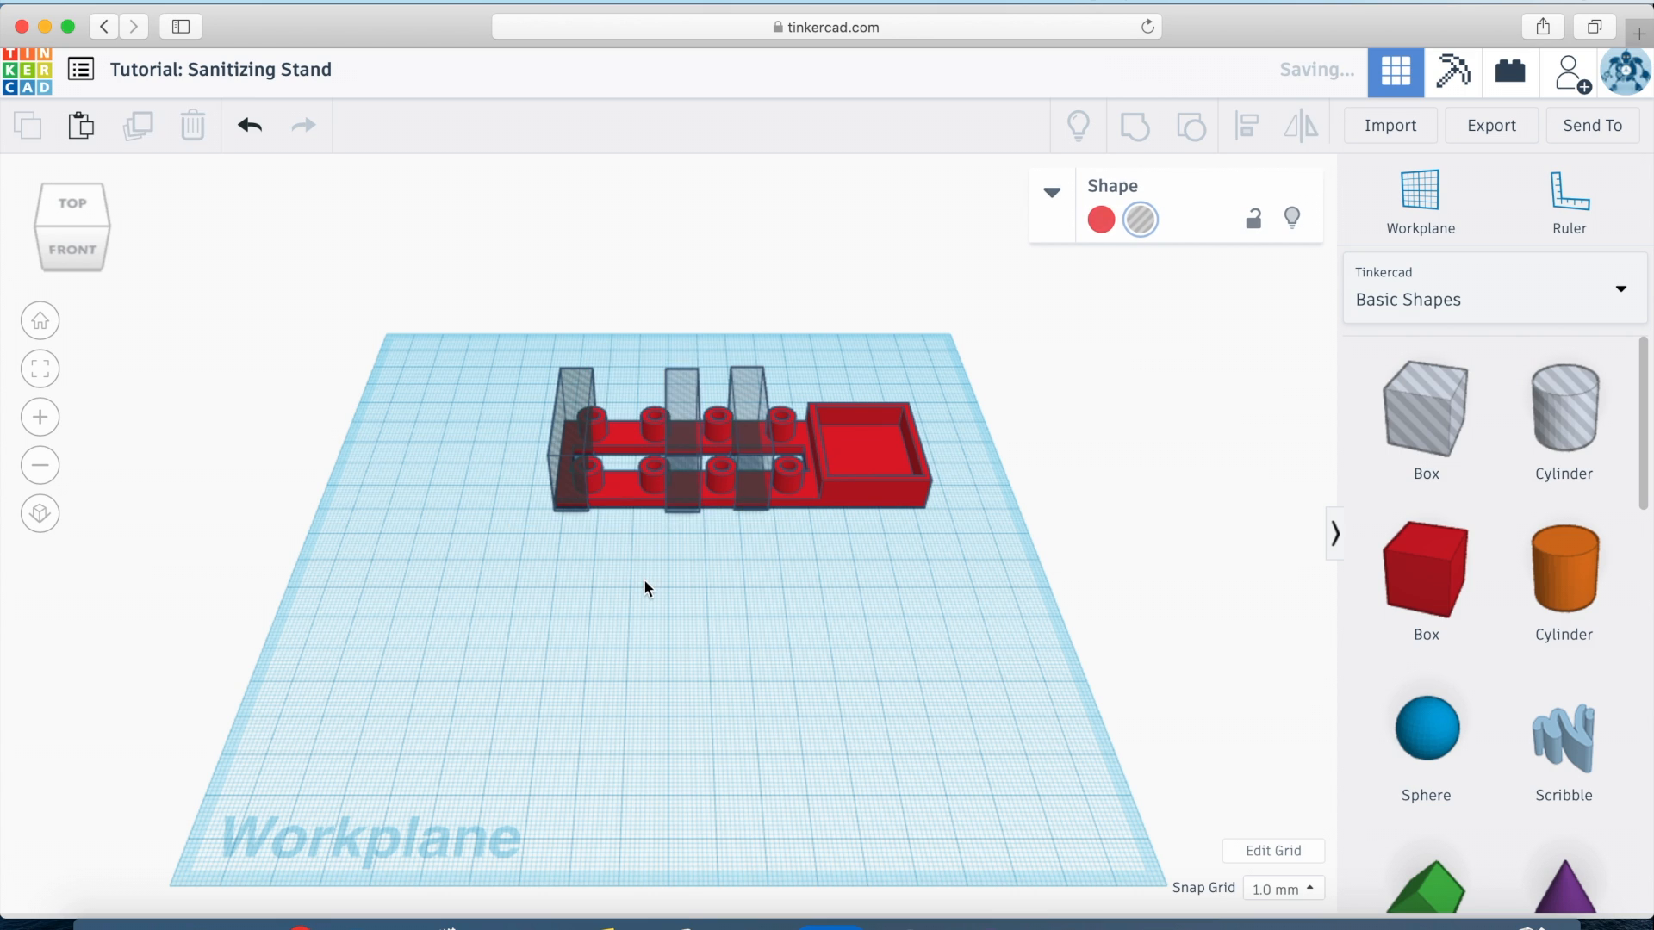
# - Move the remaining hole box 13 mm to the right, between the first and second tube pairs
pyautogui.click(595, 420)
pyautogui.click(612, 488)
pyautogui.write('13')
pyautogui.press('Return')
pyautogui.click(705, 609)
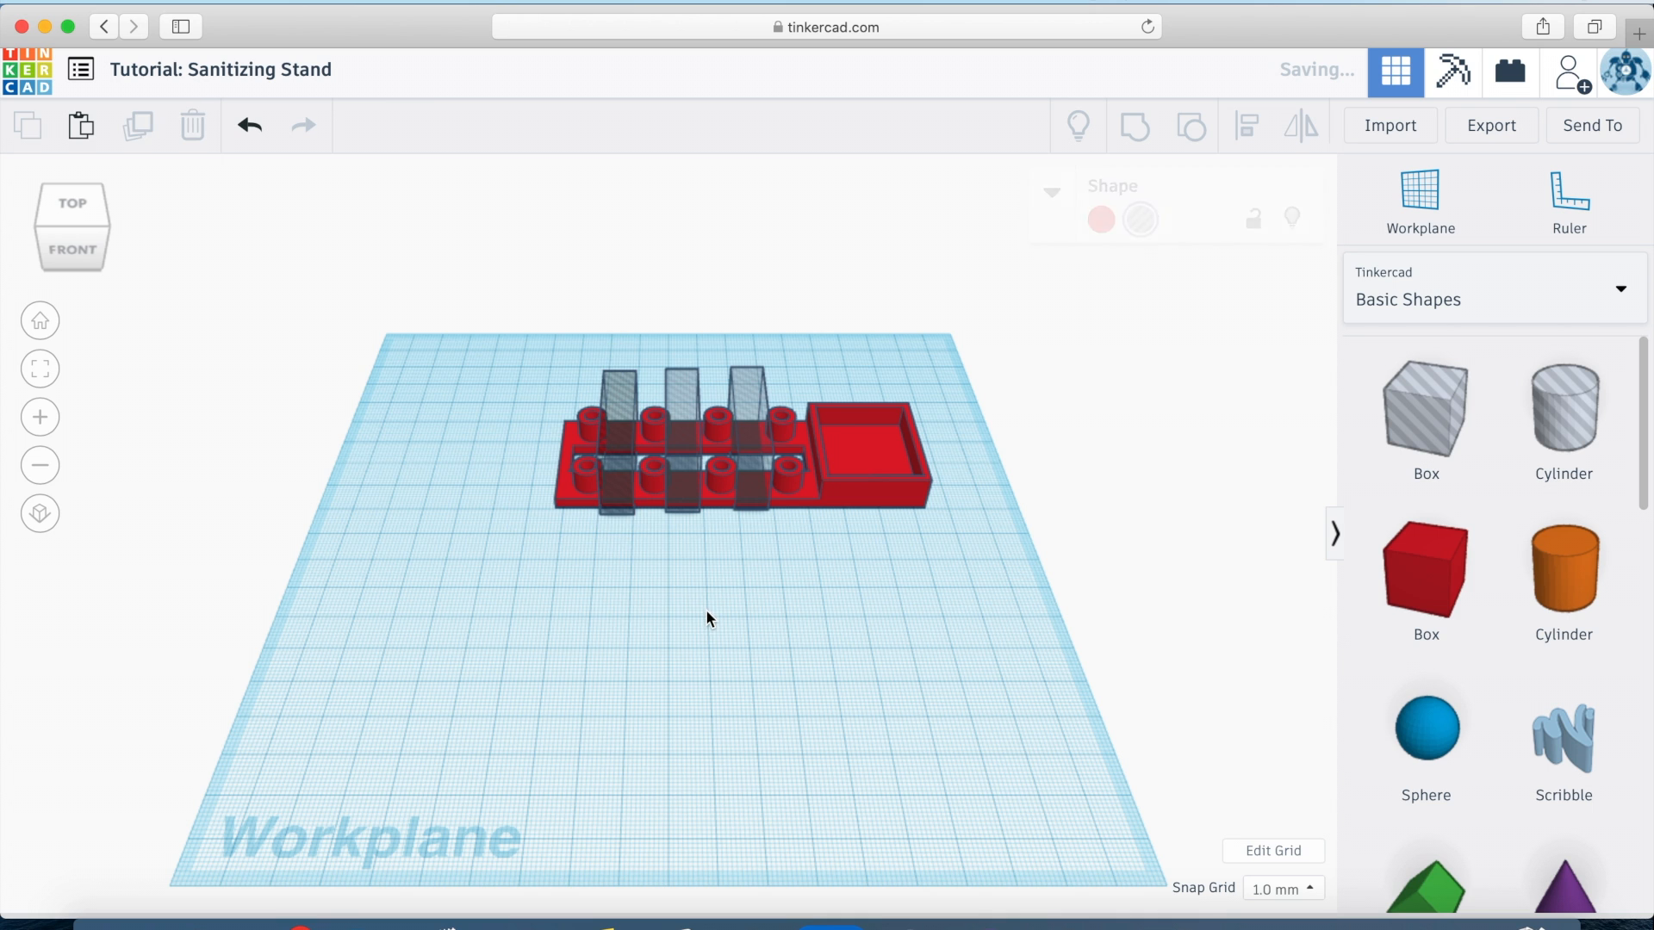
# - Shift each of the three hole boxes about 1 mm to the right so they sit more centrally between the tube pairs
pyautogui.click(75, 205)
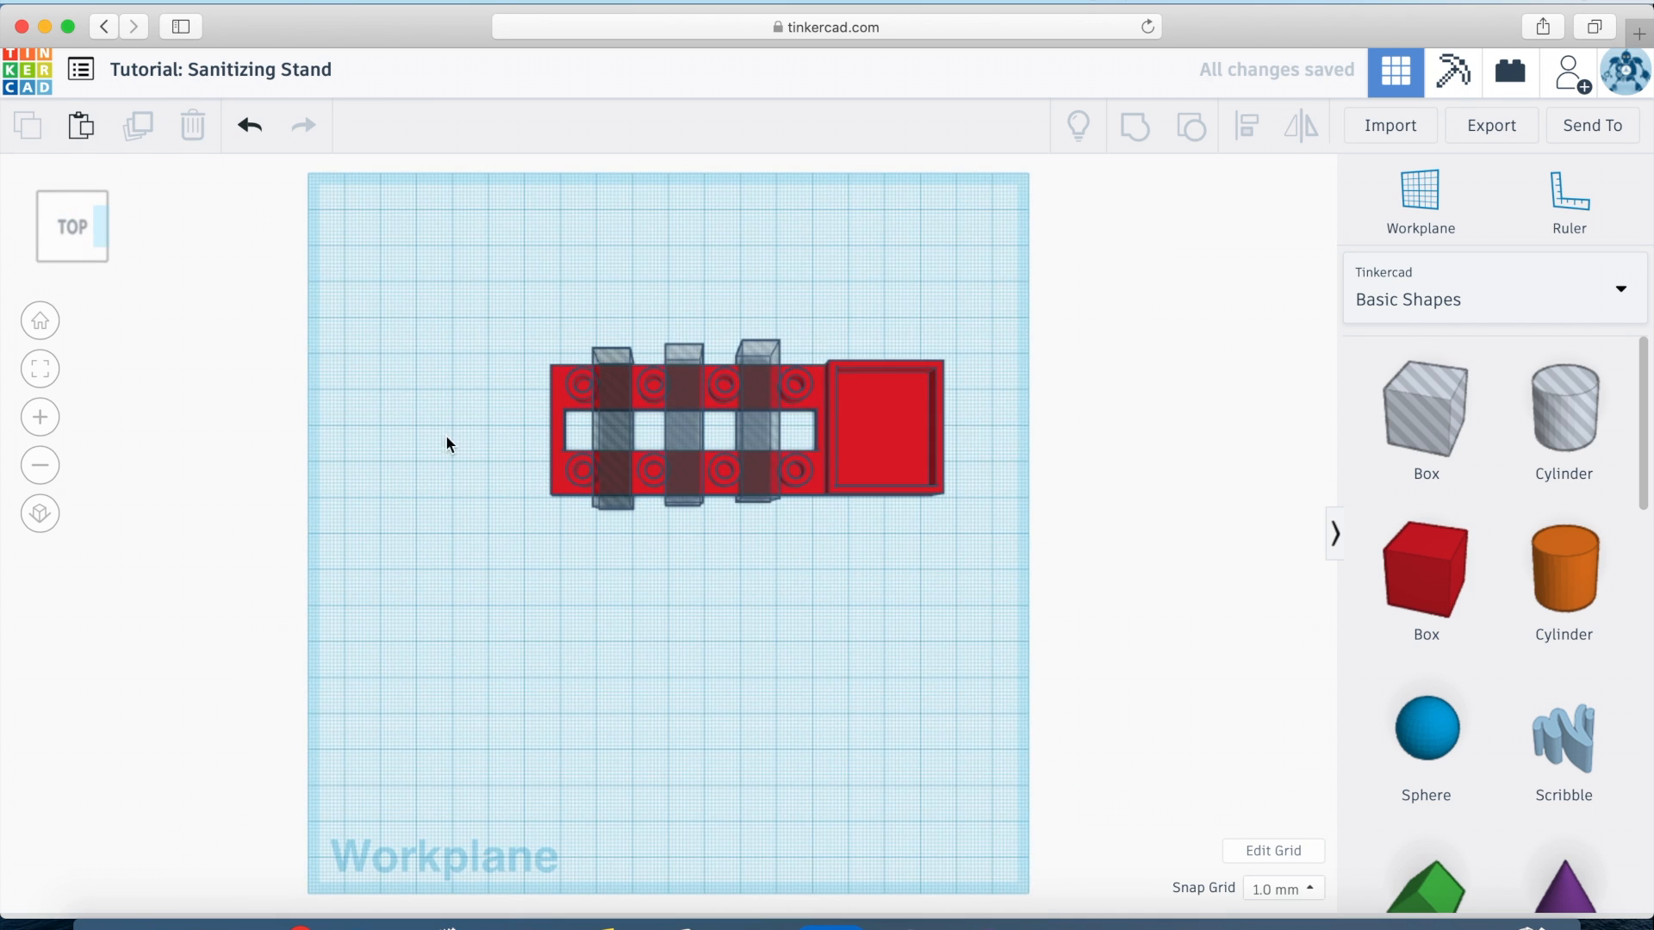
pyautogui.click(610, 448)
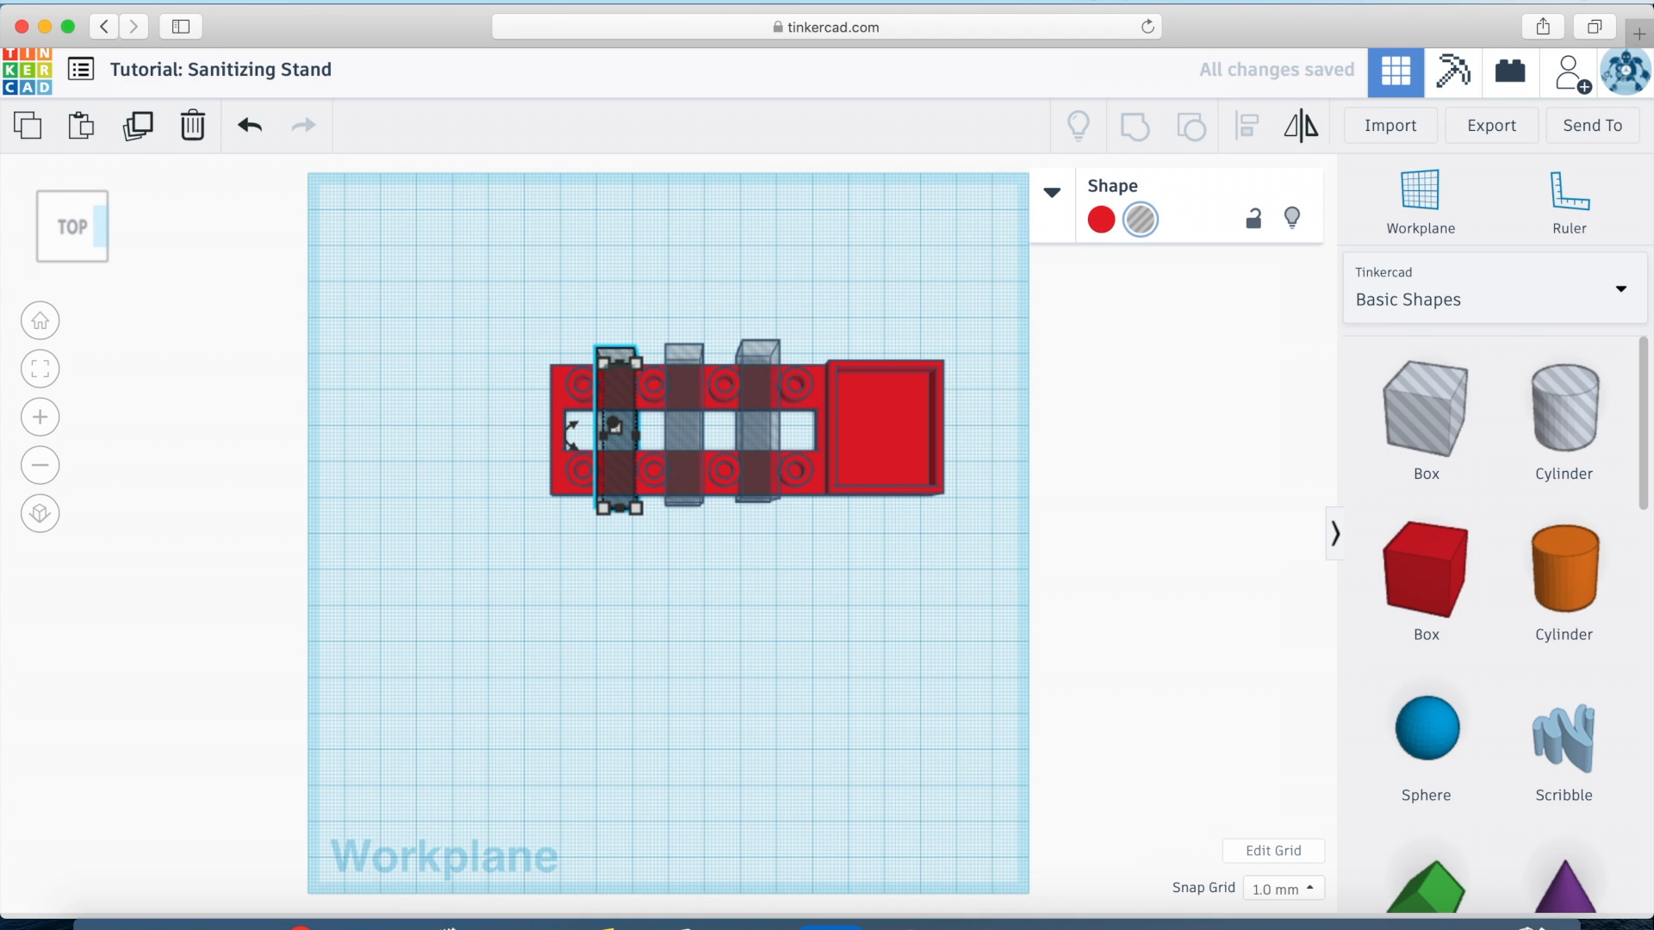
pyautogui.click(683, 430)
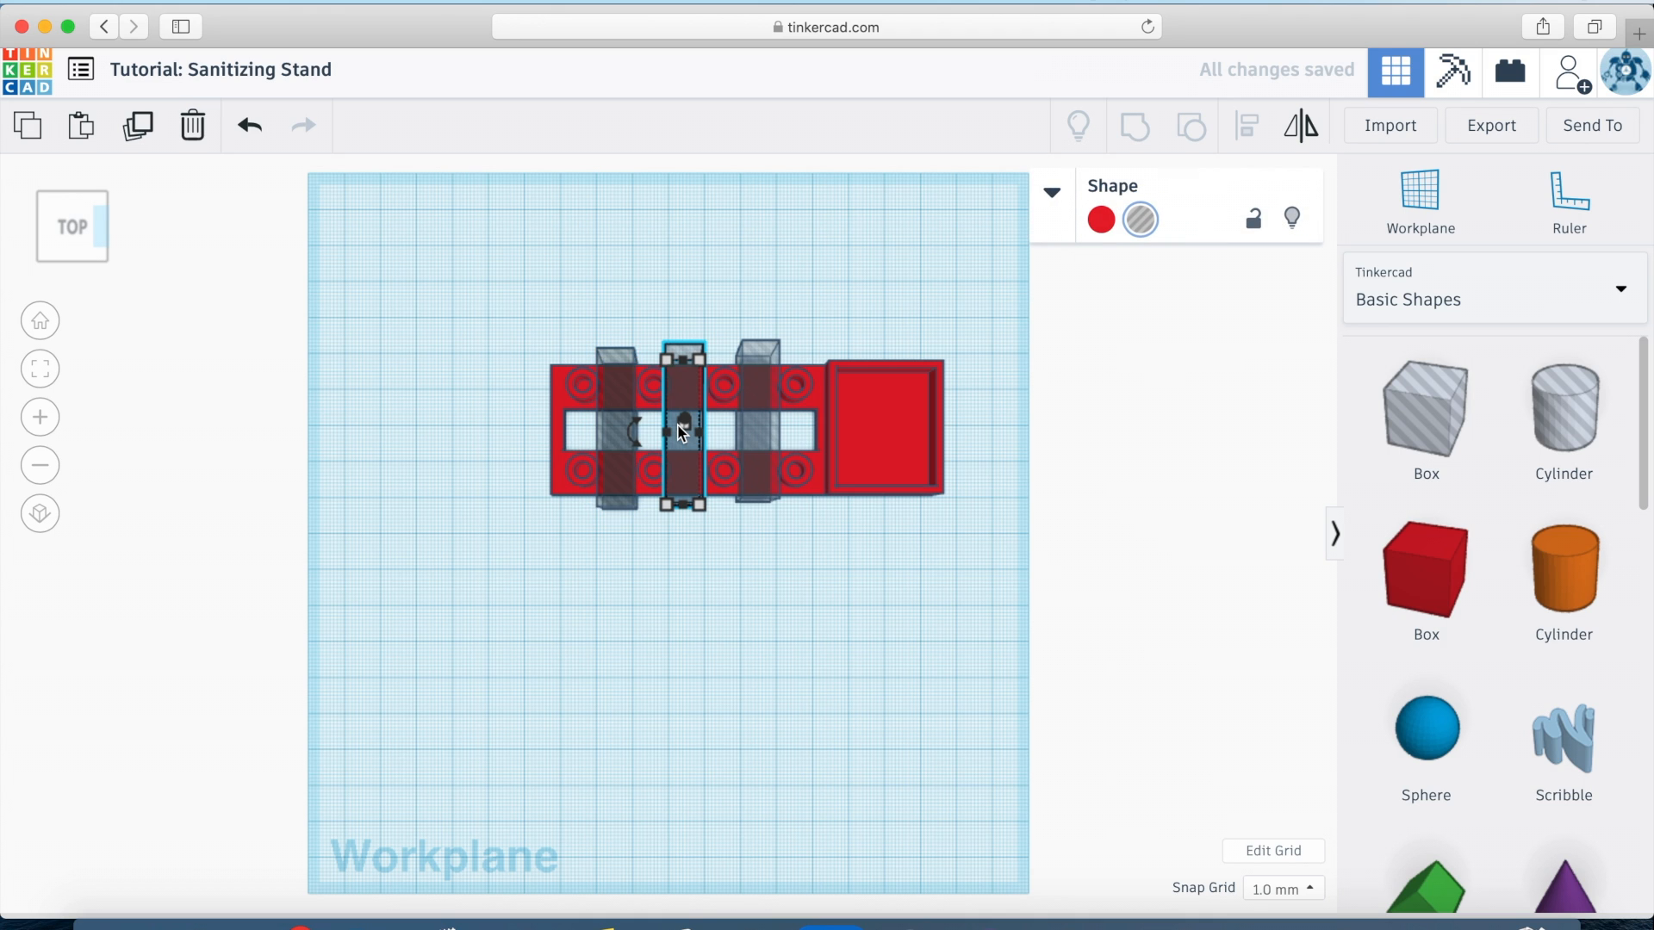
pyautogui.moveTo(683, 433); pyautogui.dragTo(688, 433)
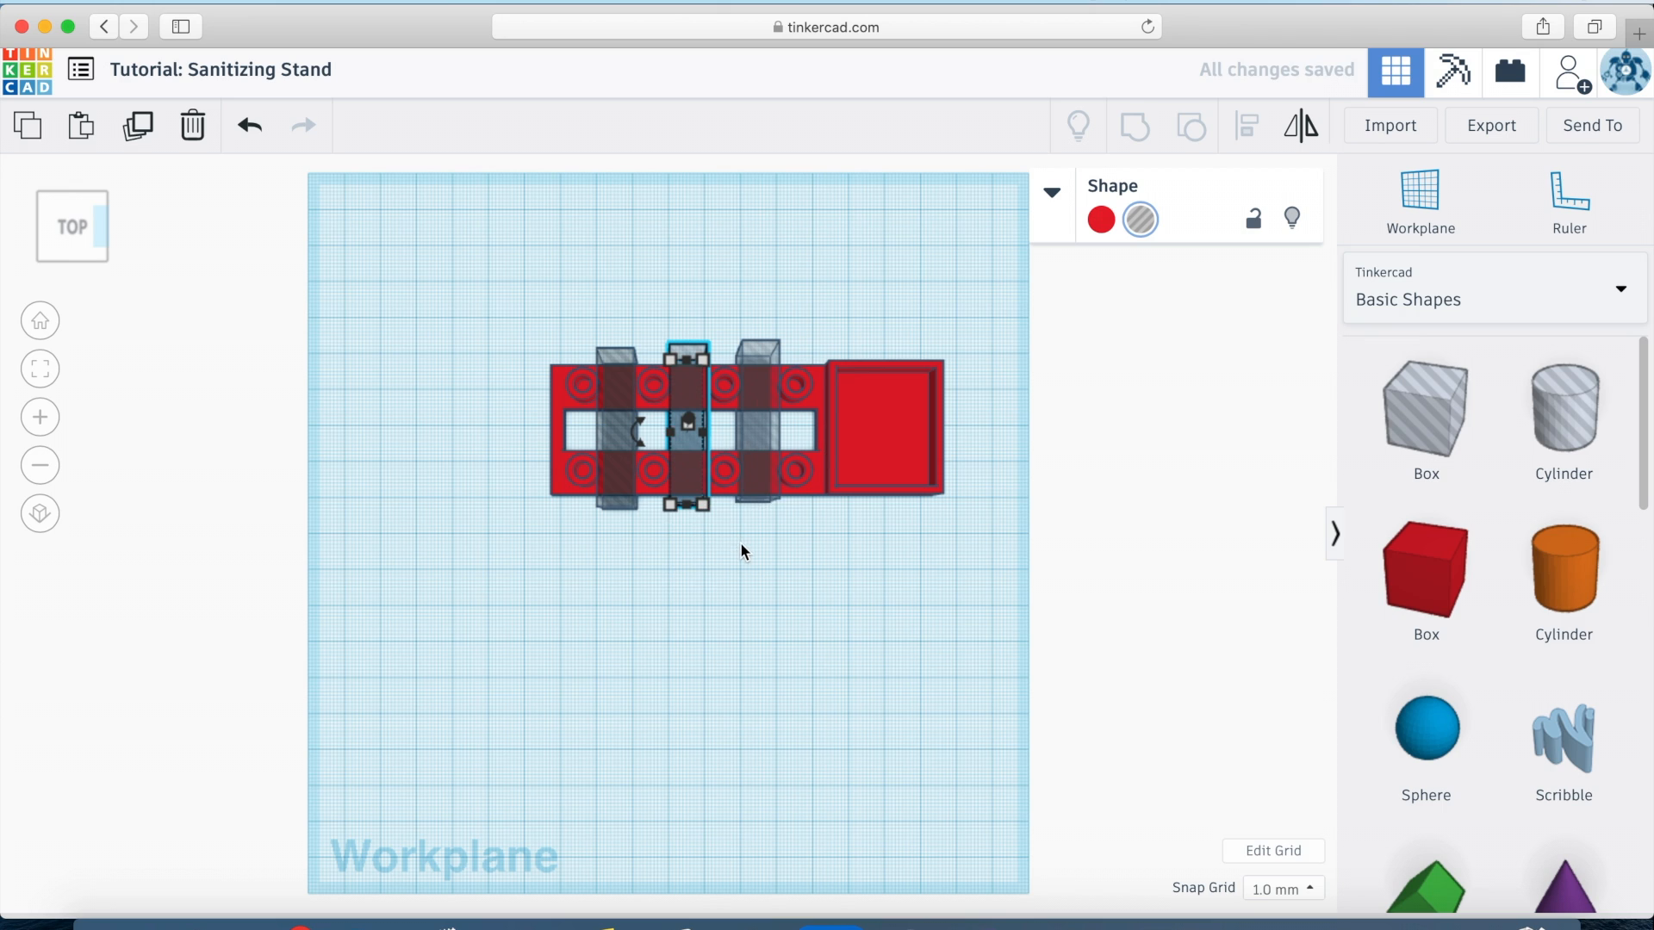
pyautogui.click(753, 437)
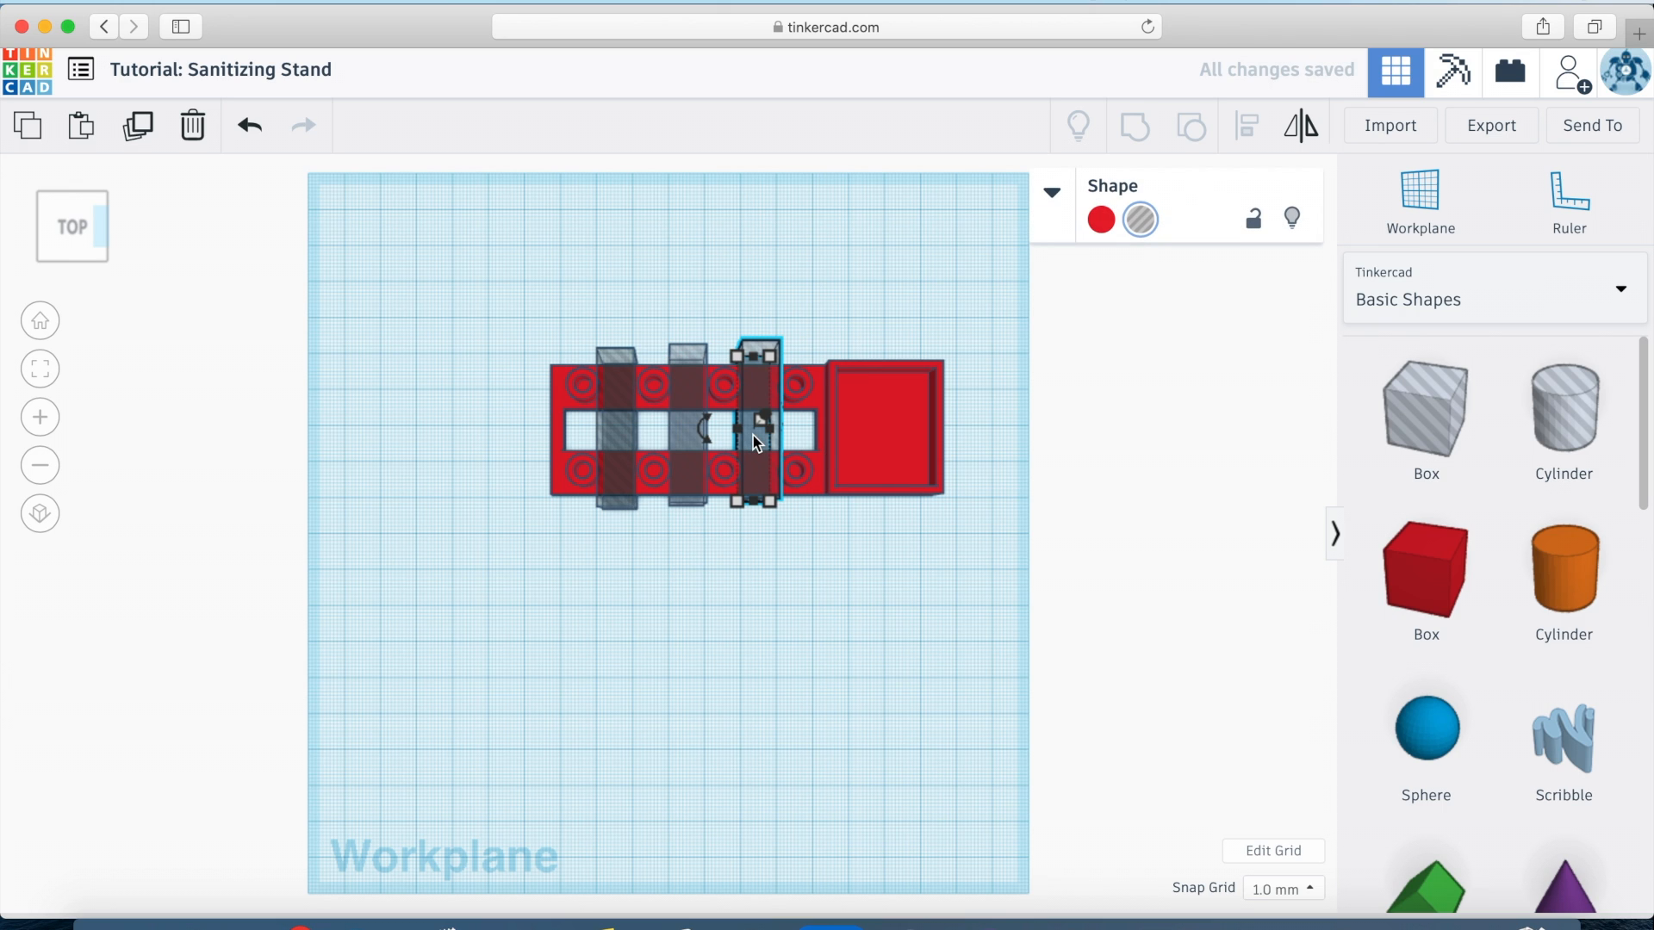
pyautogui.moveTo(753, 435); pyautogui.dragTo(757, 436)
pyautogui.click(720, 679)
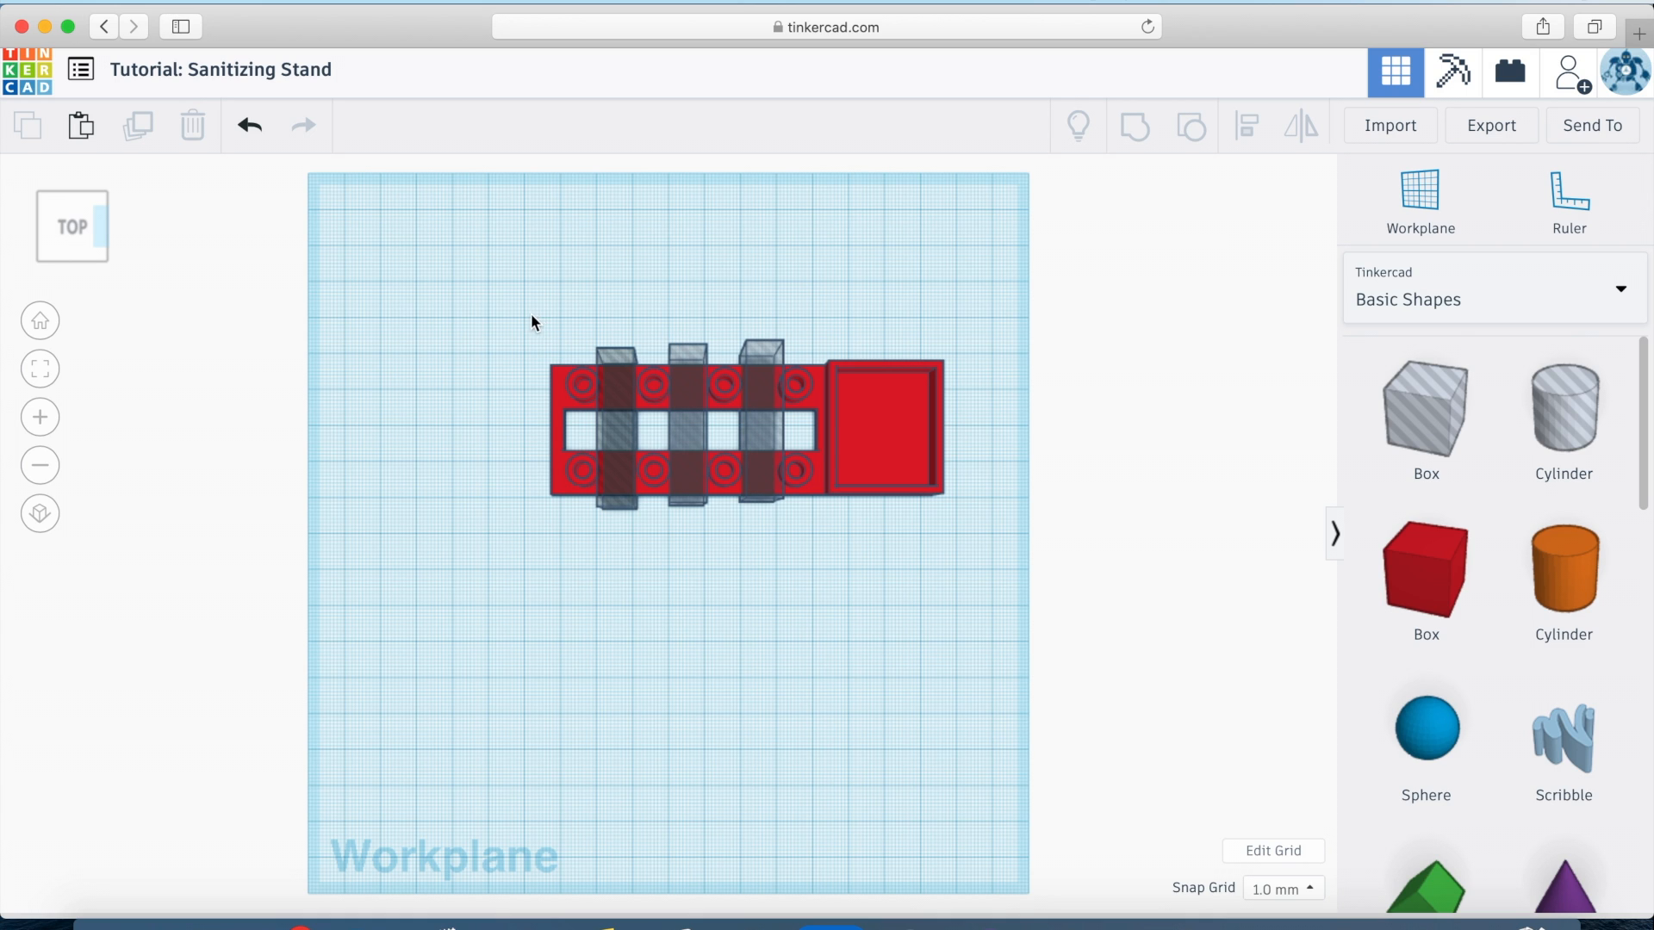
# - Align the three hole boxes and the stand to a common front-to-back centre
pyautogui.moveTo(525, 315); pyautogui.dragTo(945, 520)
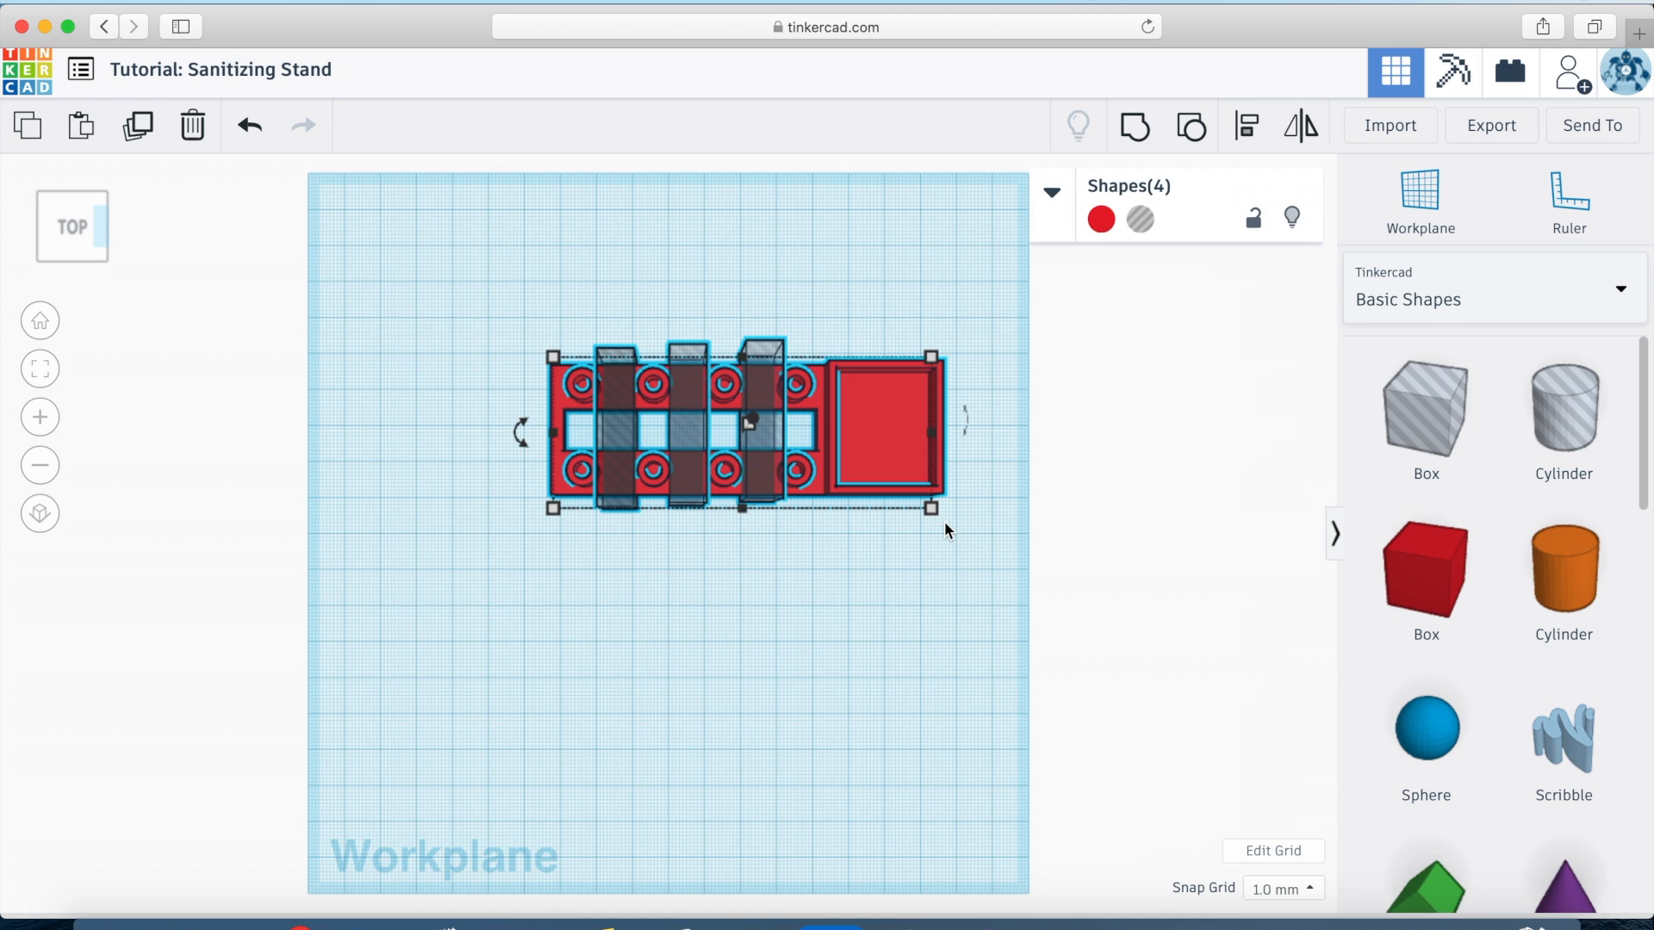
pyautogui.click(964, 434)
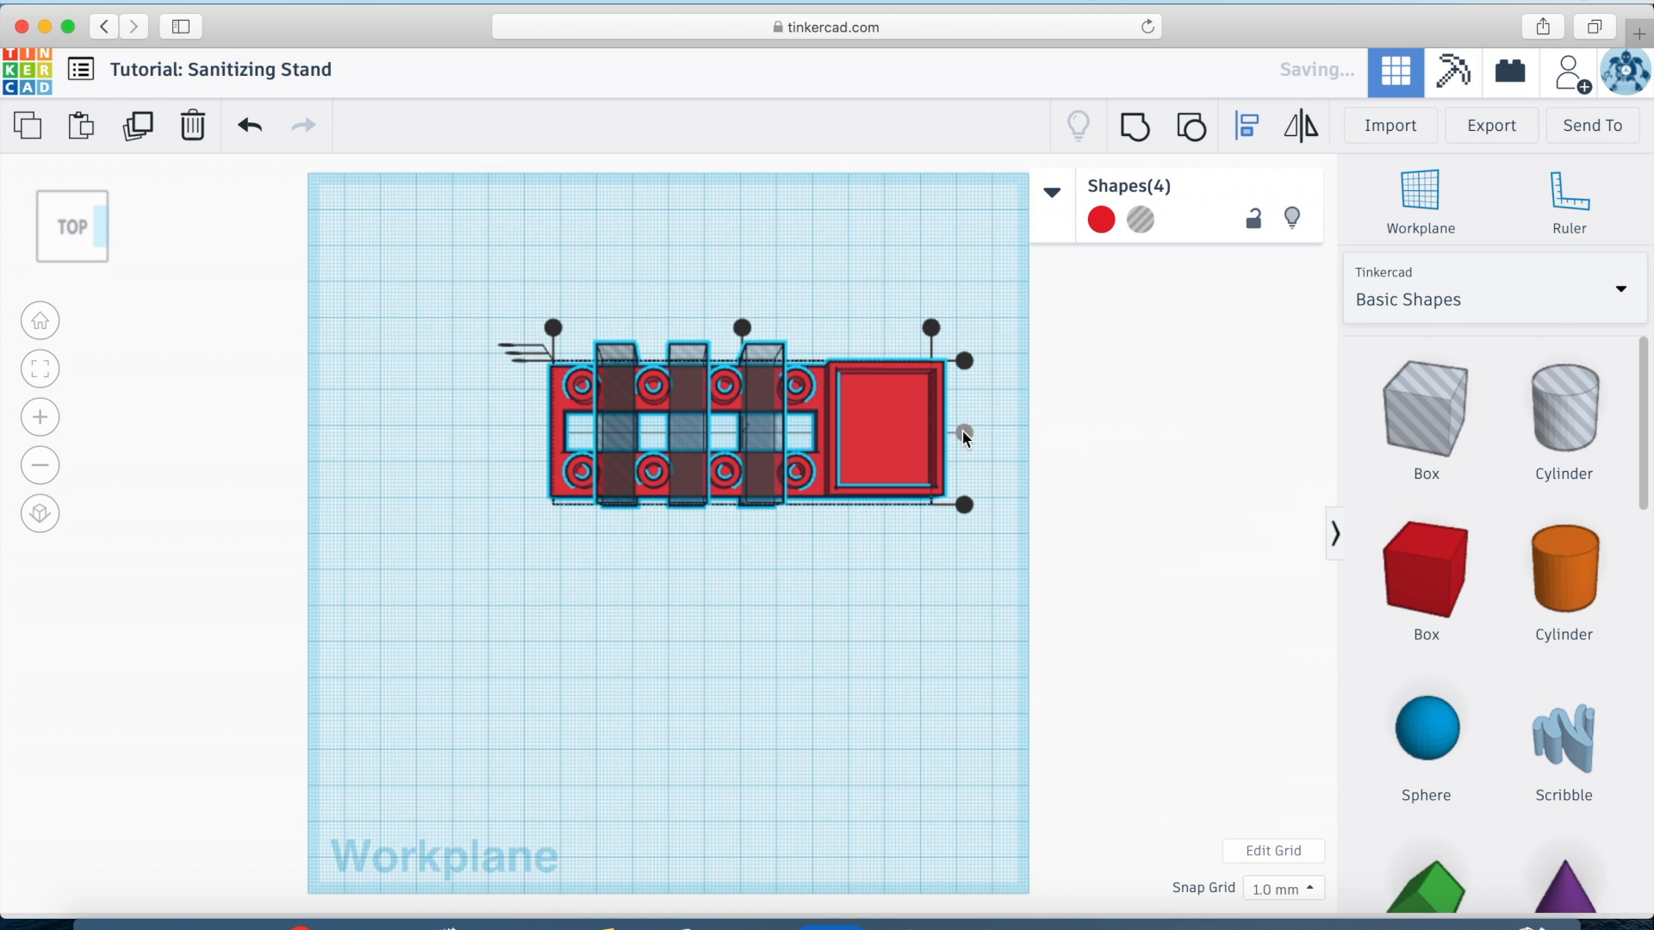
pyautogui.click(826, 596)
# - Group the stand with the three hole boxes to check the groove positions from above, and ungroup them again
pyautogui.moveTo(627, 367); pyautogui.dragTo(491, 285)
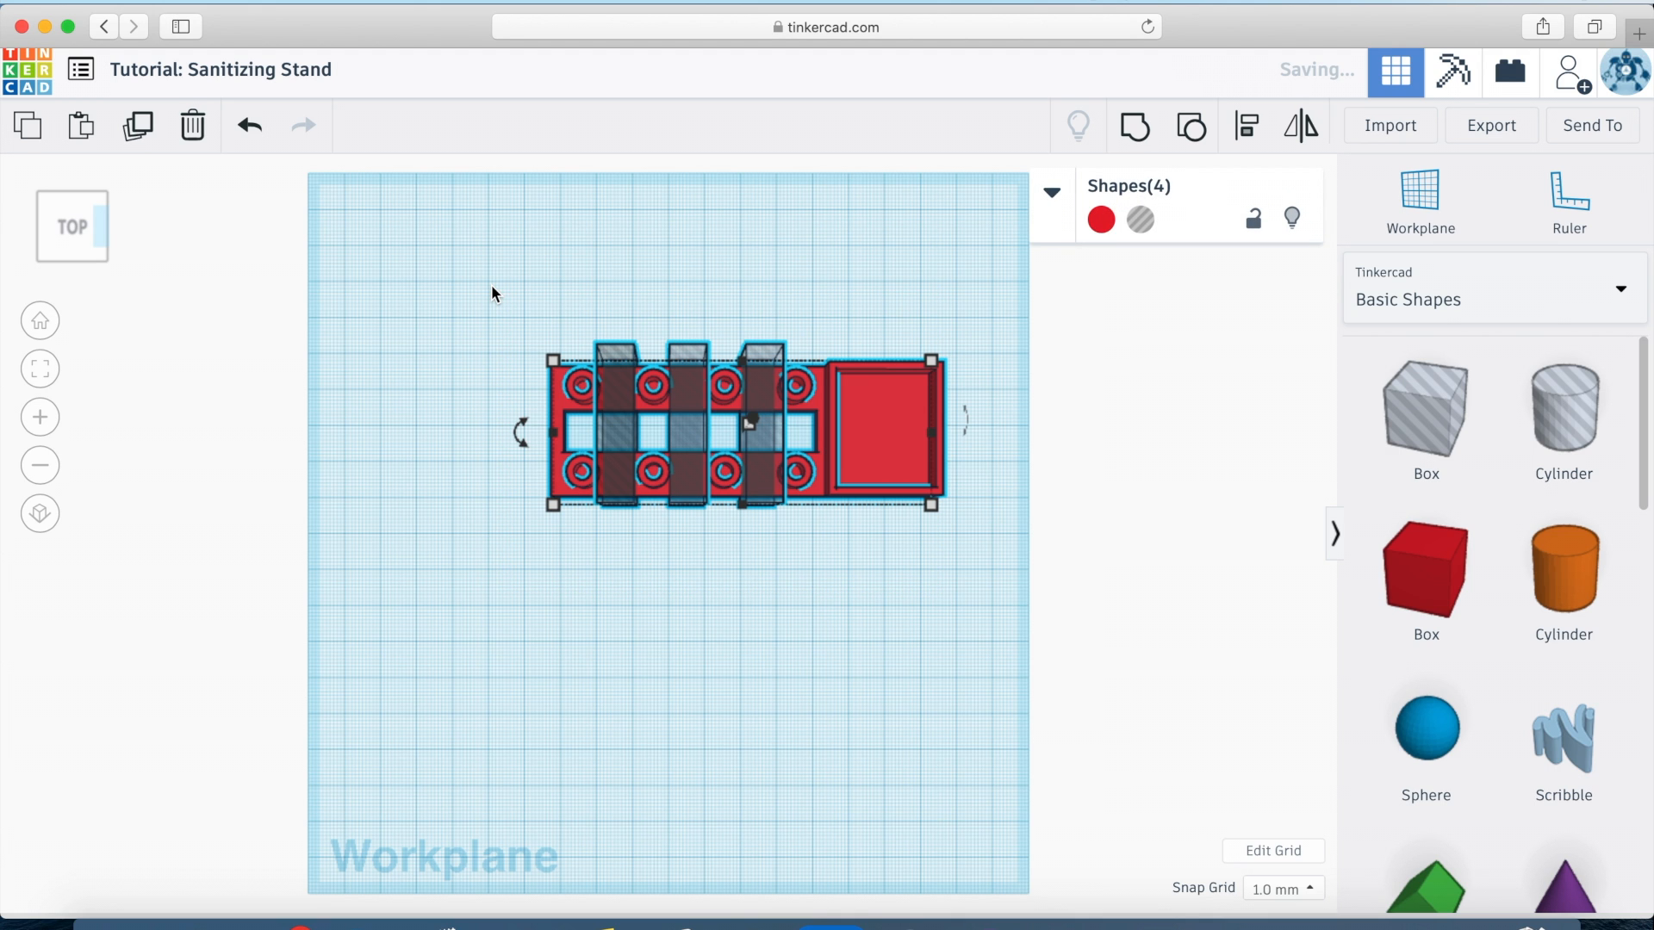
pyautogui.hotkey('ctrl', 'g')
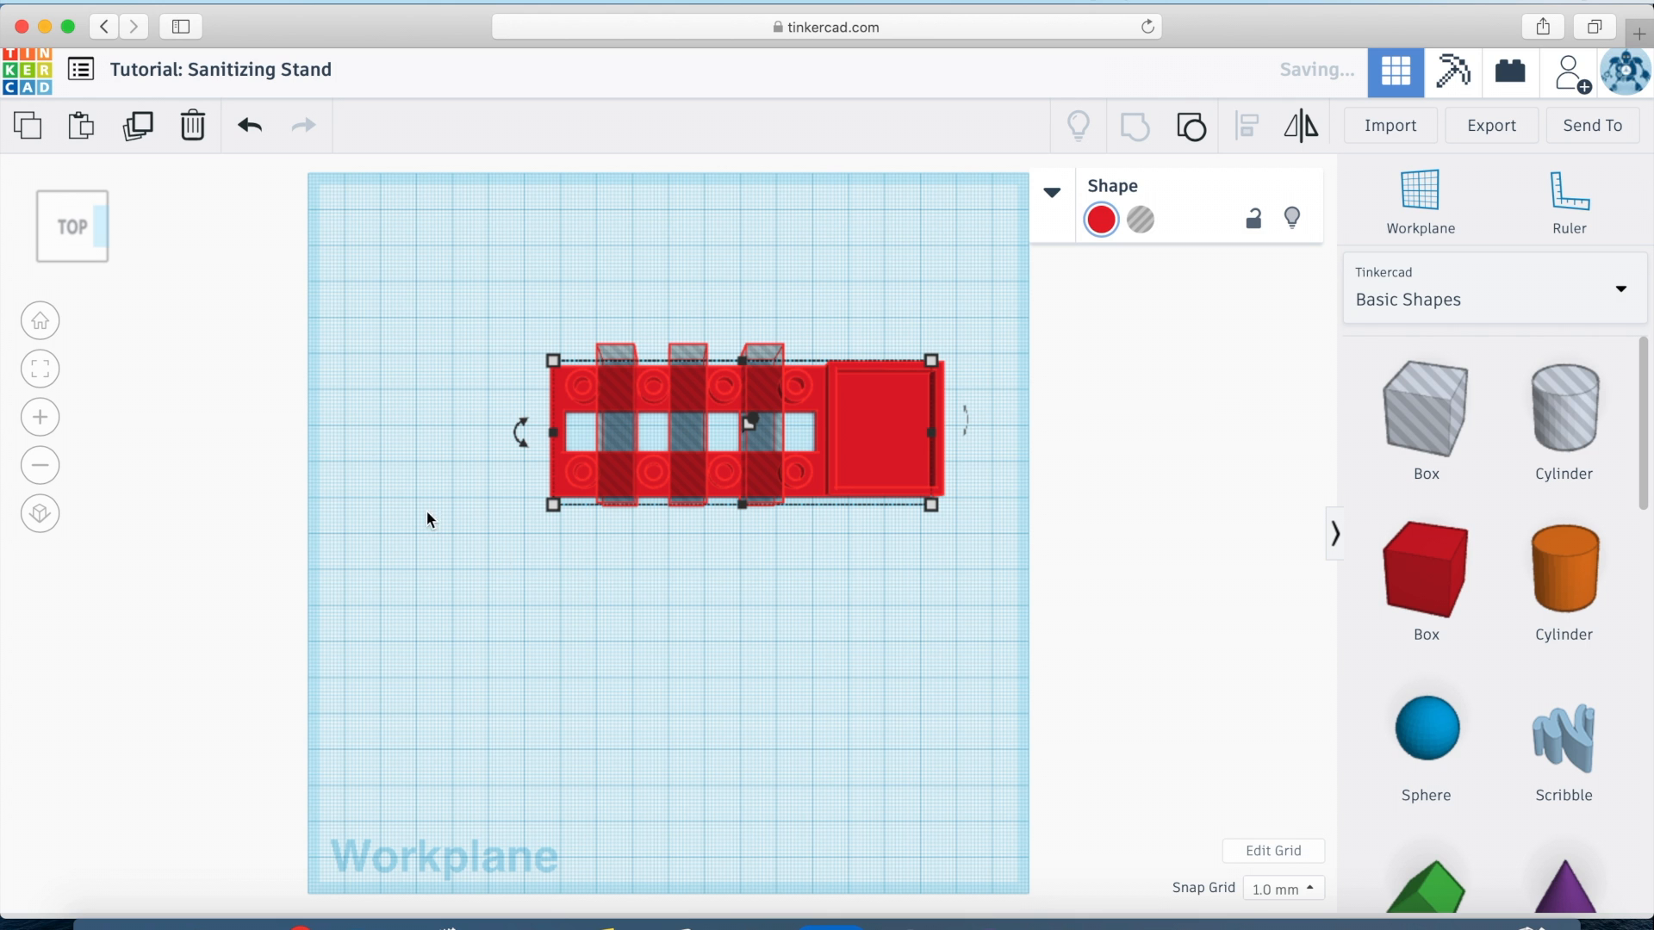
pyautogui.click(66, 252)
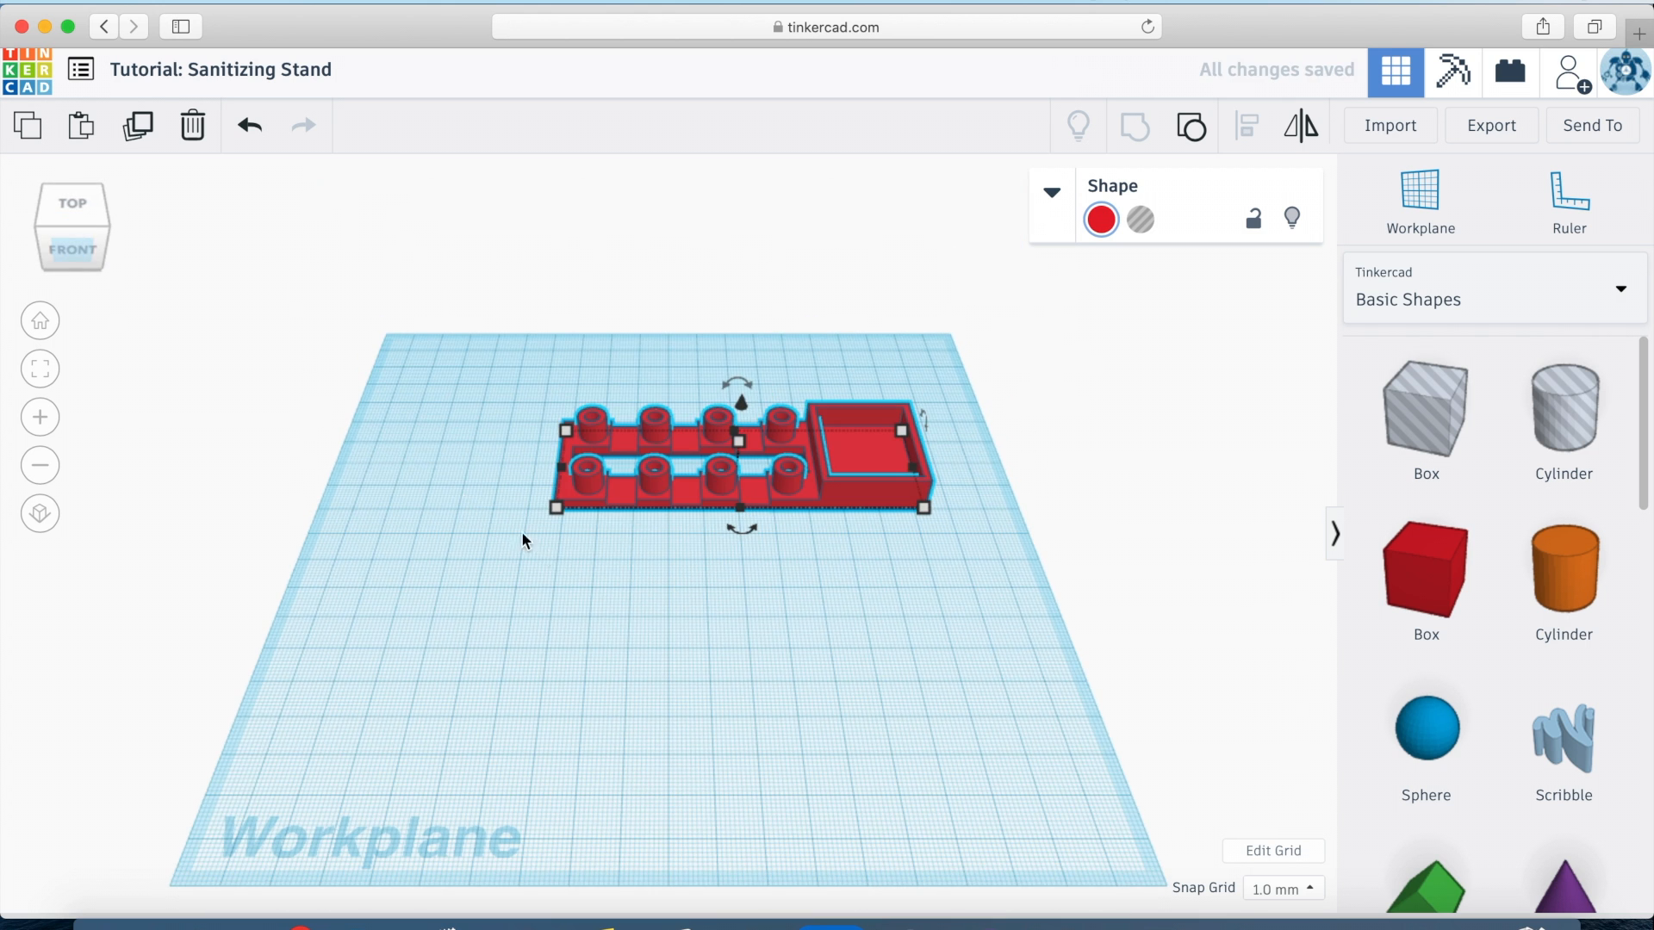
pyautogui.click(75, 207)
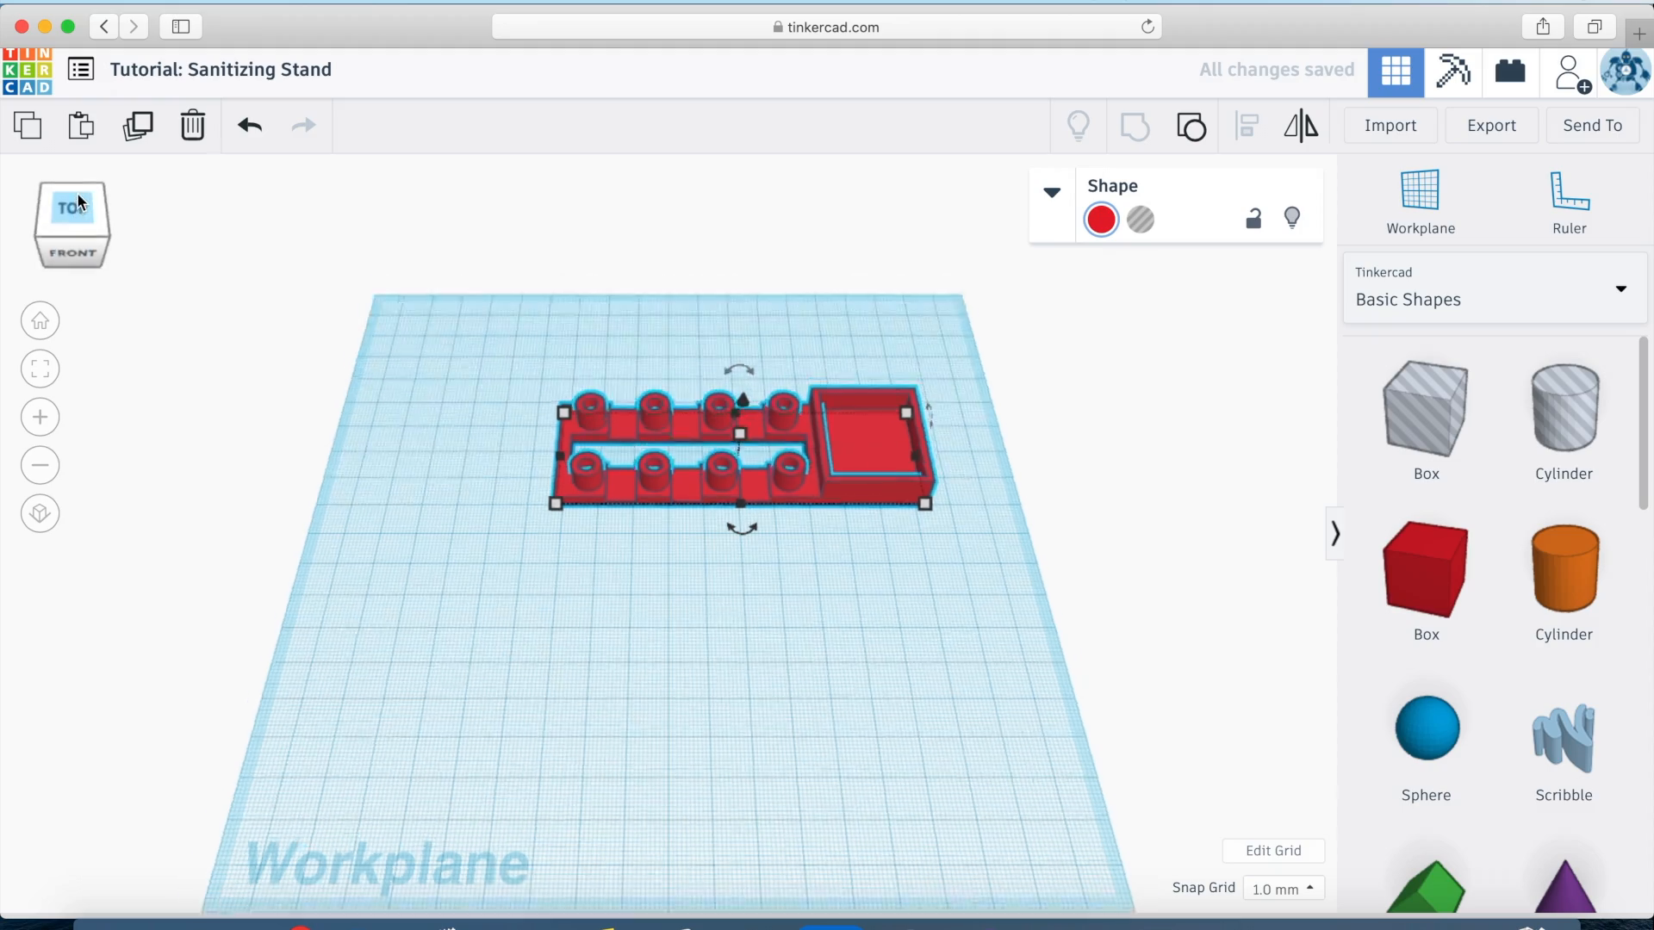
pyautogui.scroll(1, 661, 506)
pyautogui.scroll(4, 659, 498)
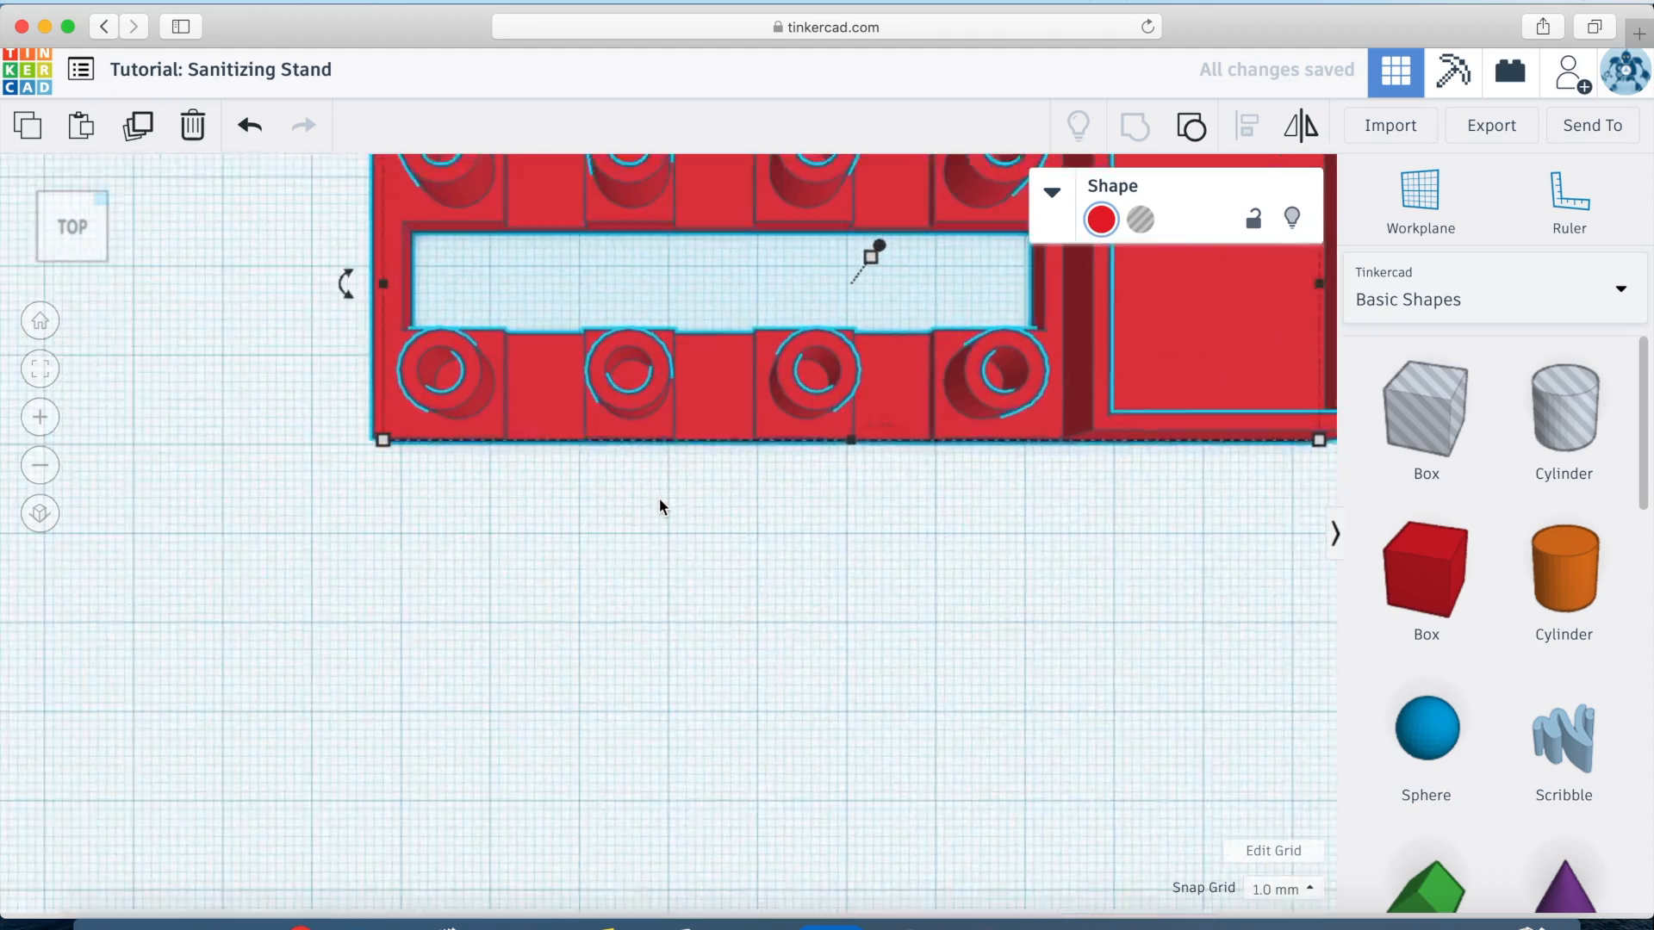
pyautogui.scroll(-3, 659, 497)
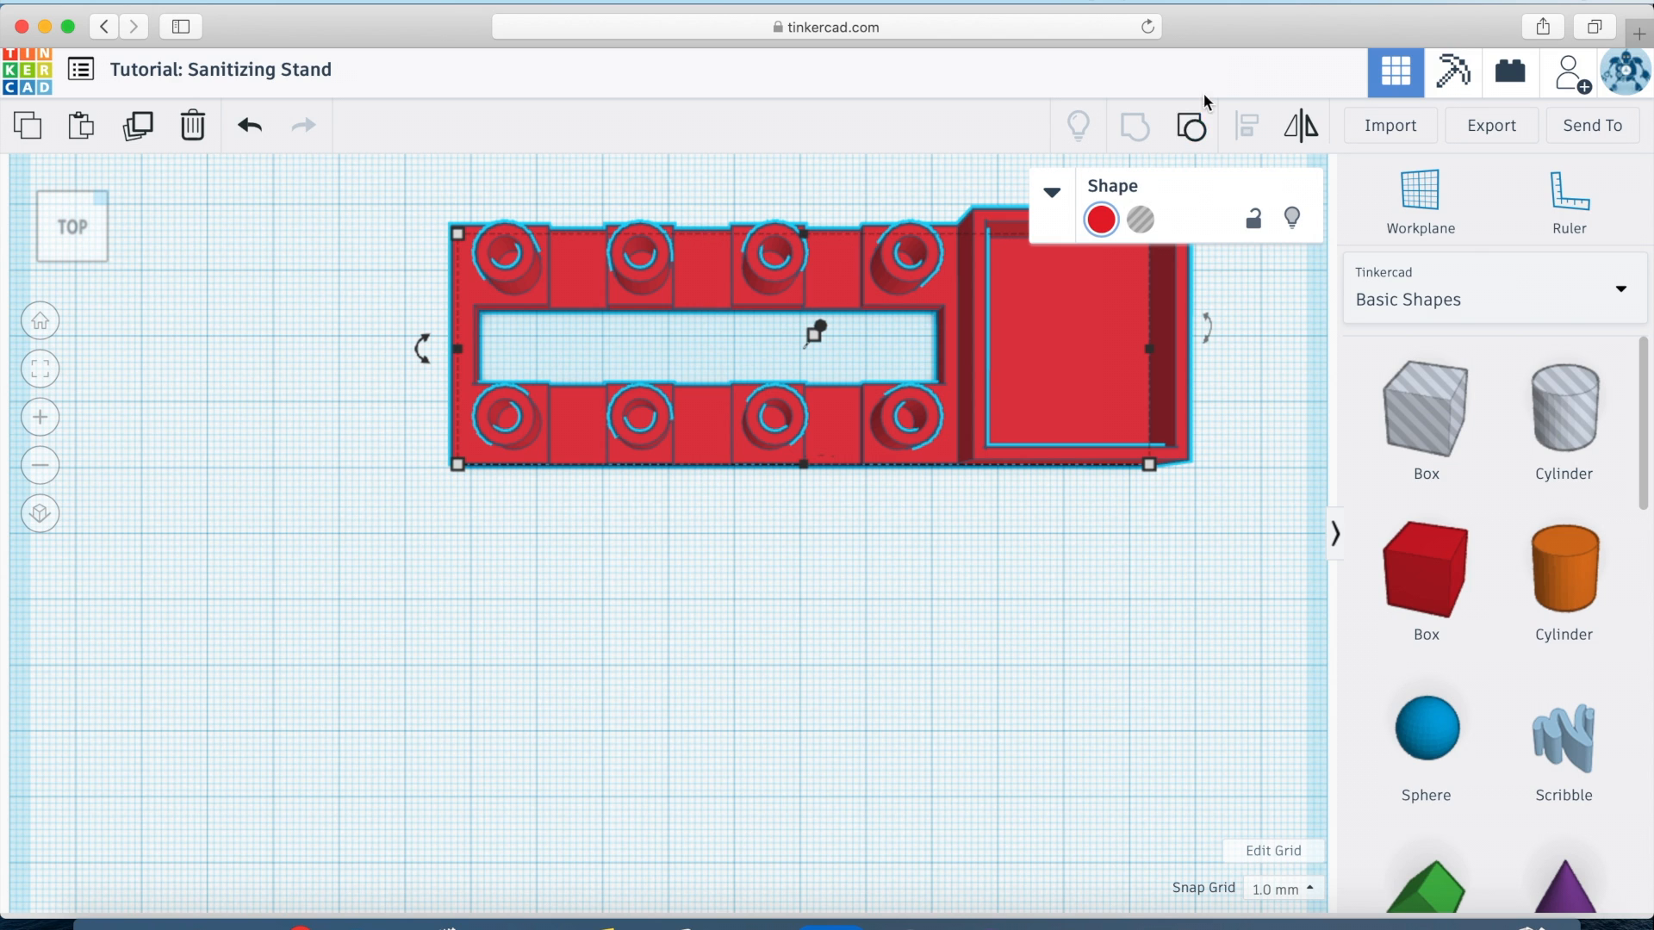
pyautogui.click(1192, 125)
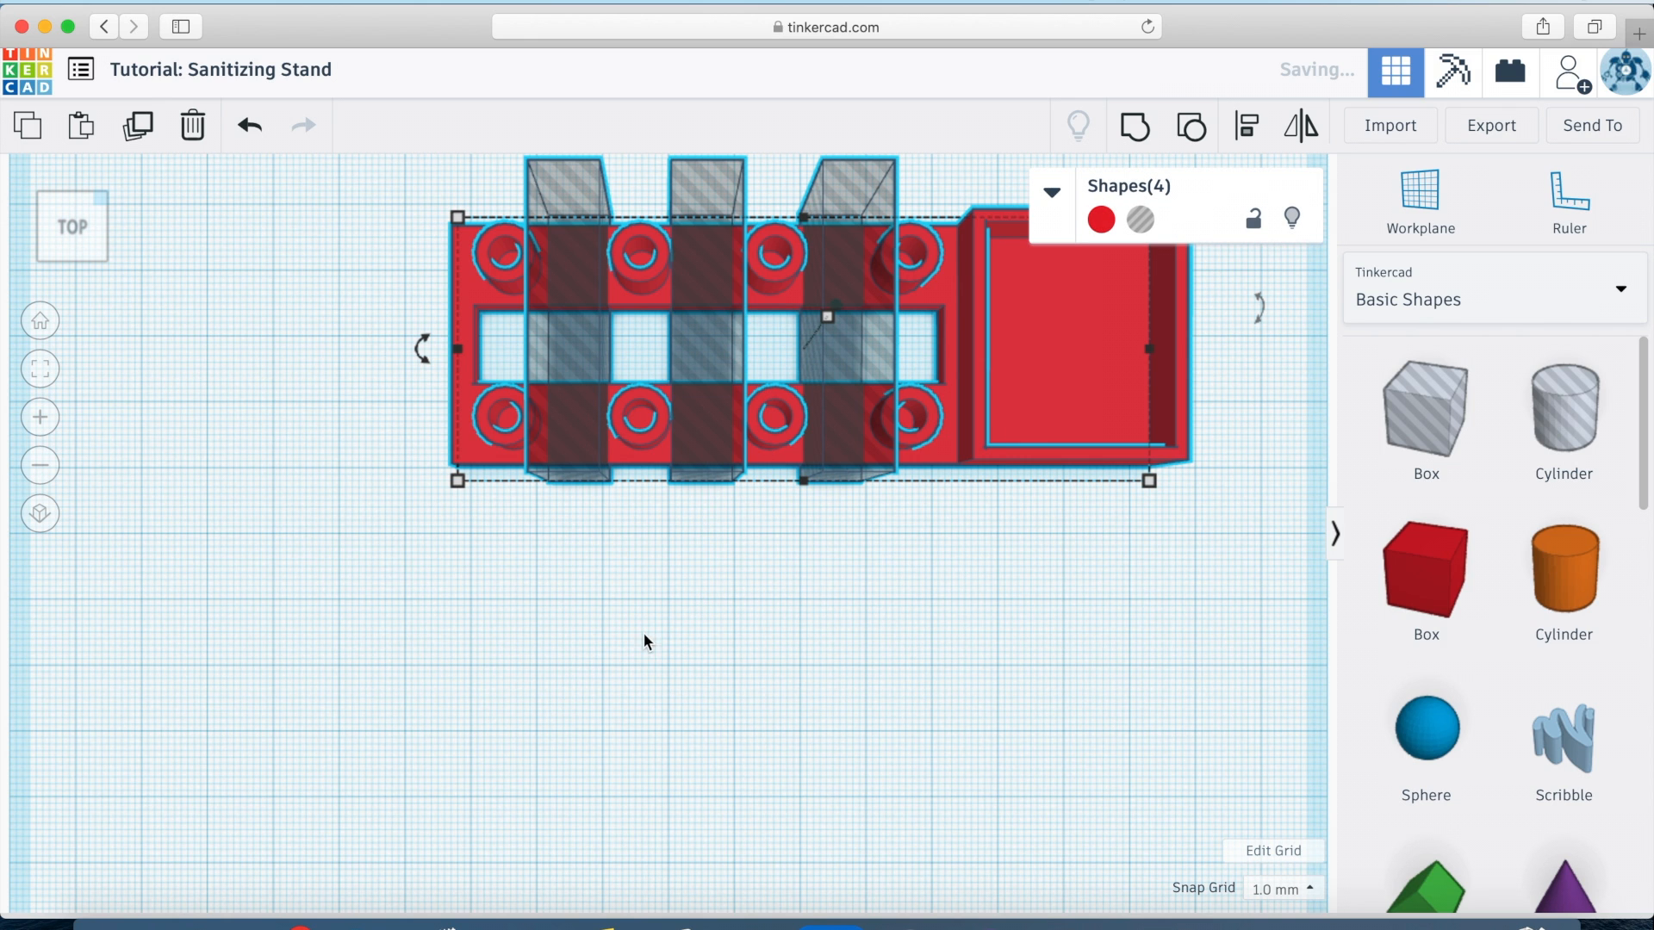
# - Move the middle hole box 1 mm to the right, between the second and third tube pairs
pyautogui.click(660, 597)
pyautogui.click(730, 324)
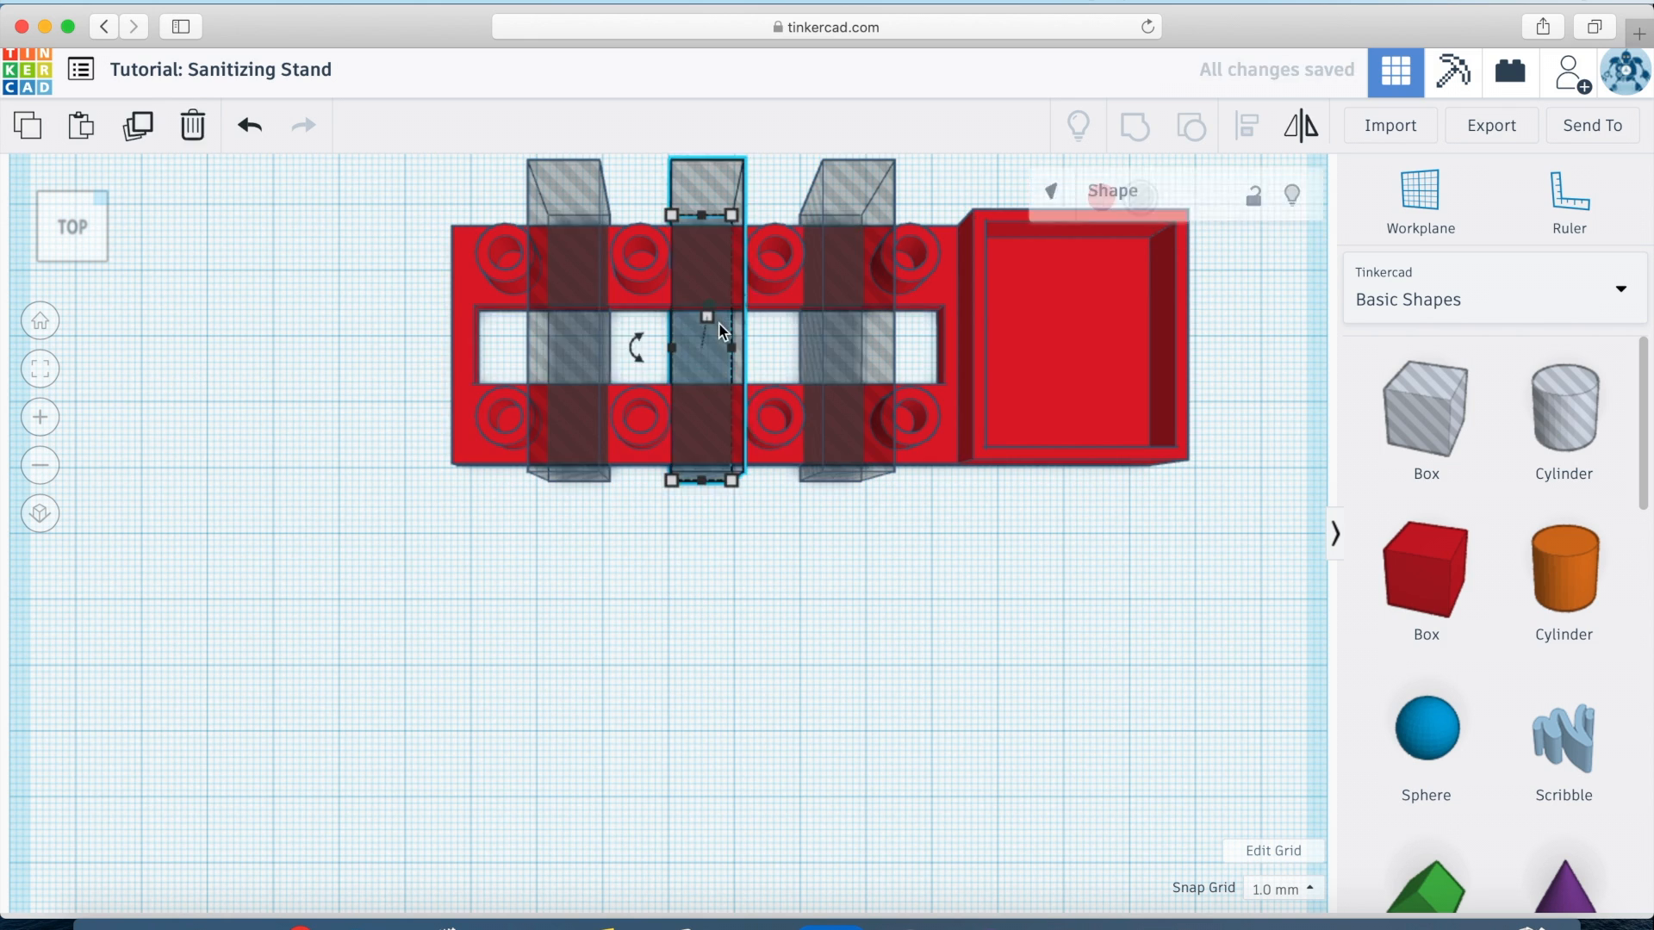
pyautogui.press('Right')
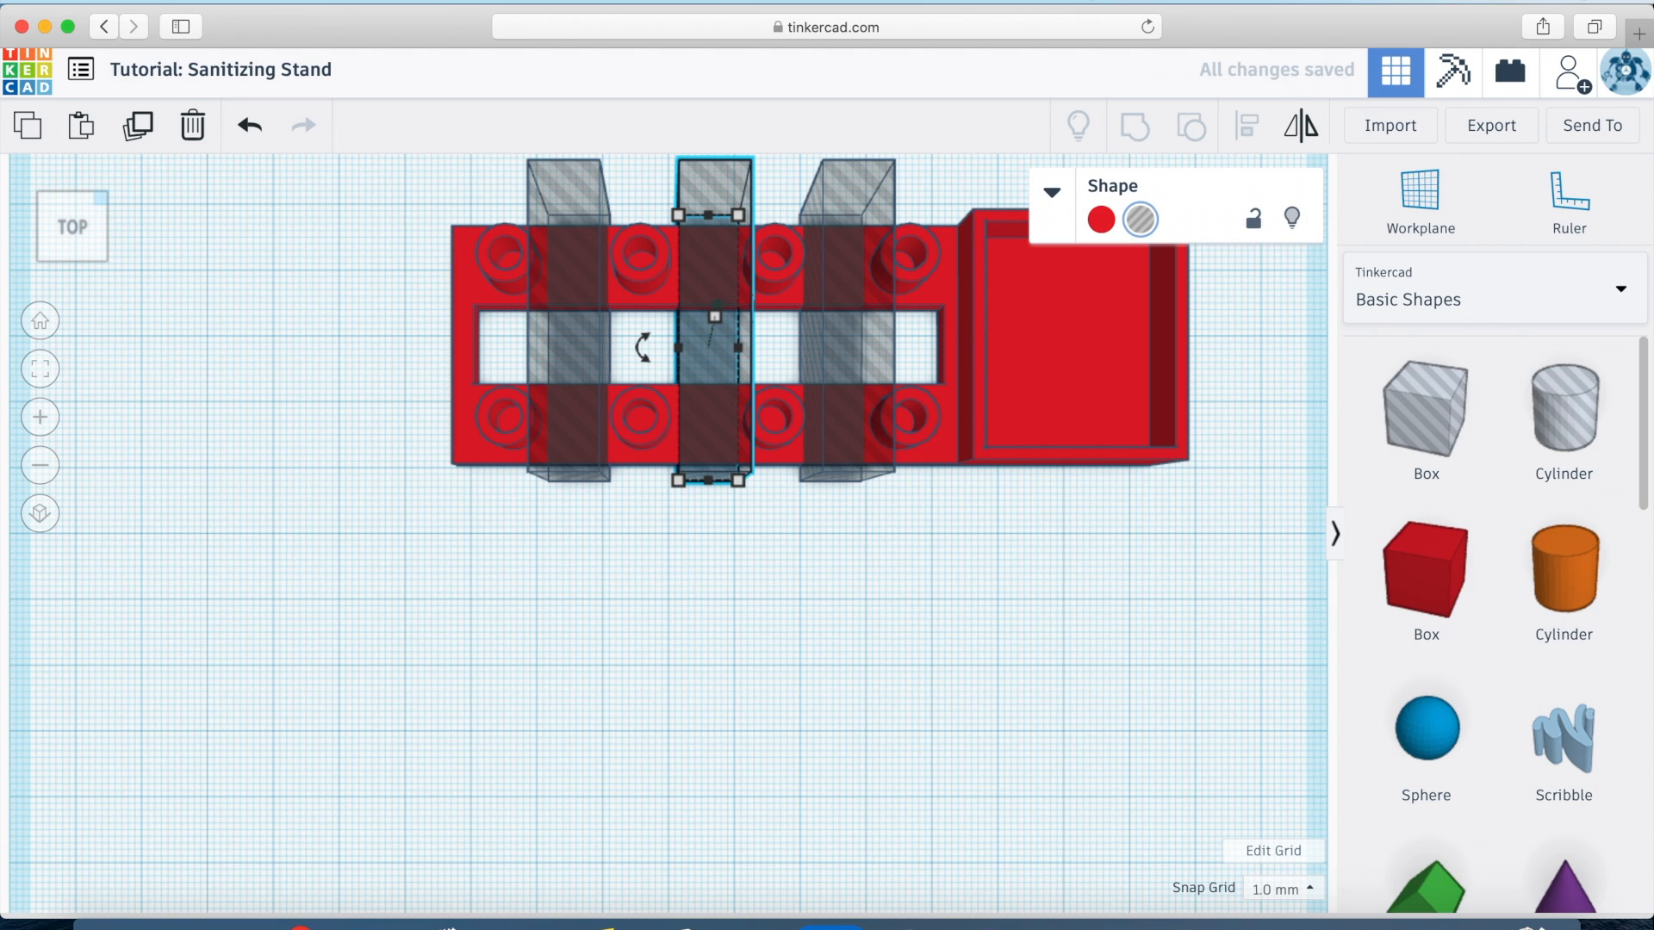
pyautogui.click(638, 581)
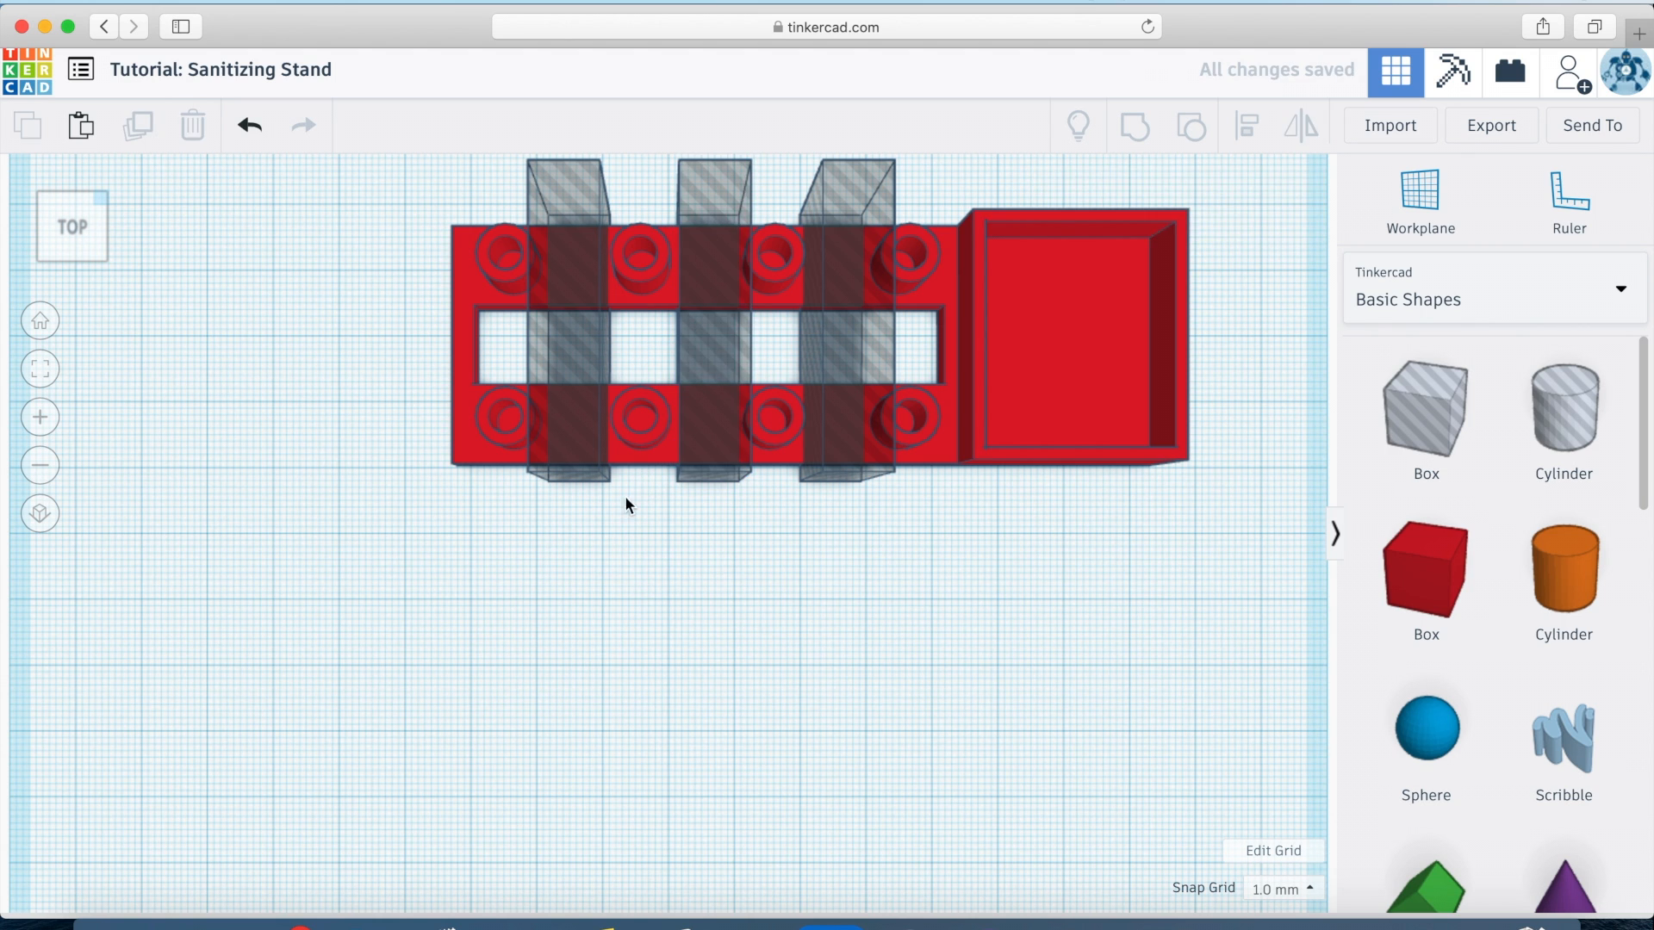
# - Try the hole box between the third and fourth tube pairs 1 mm further right, and move it back
pyautogui.click(586, 337)
pyautogui.click(858, 321)
pyautogui.press('Right')
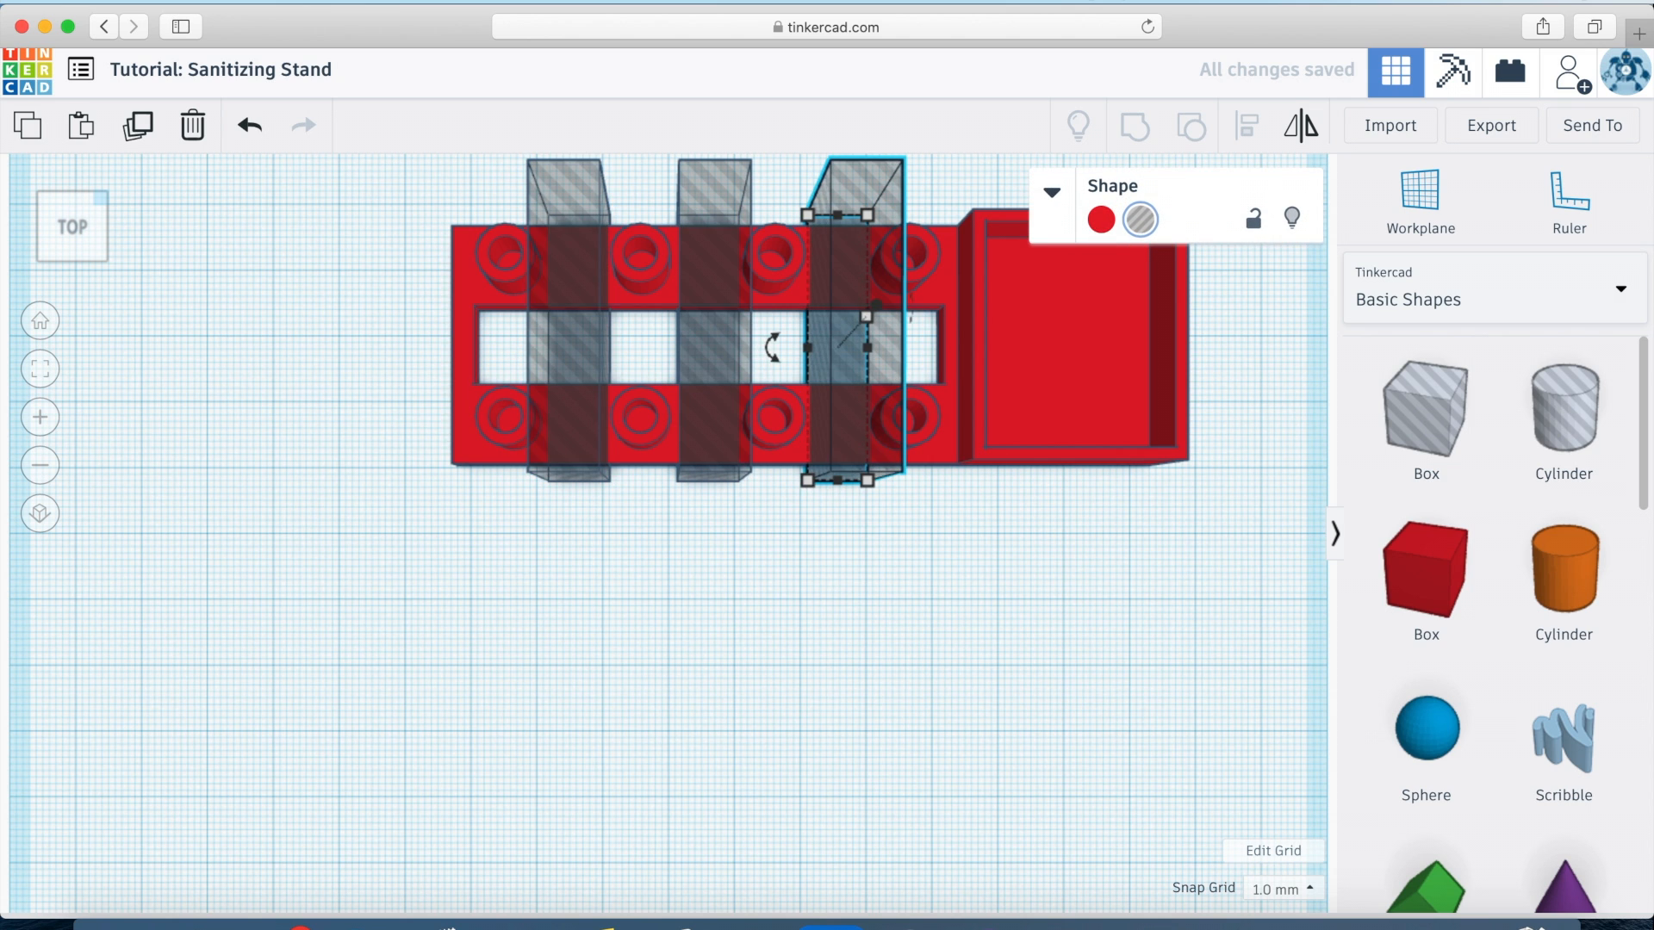
pyautogui.press('Left')
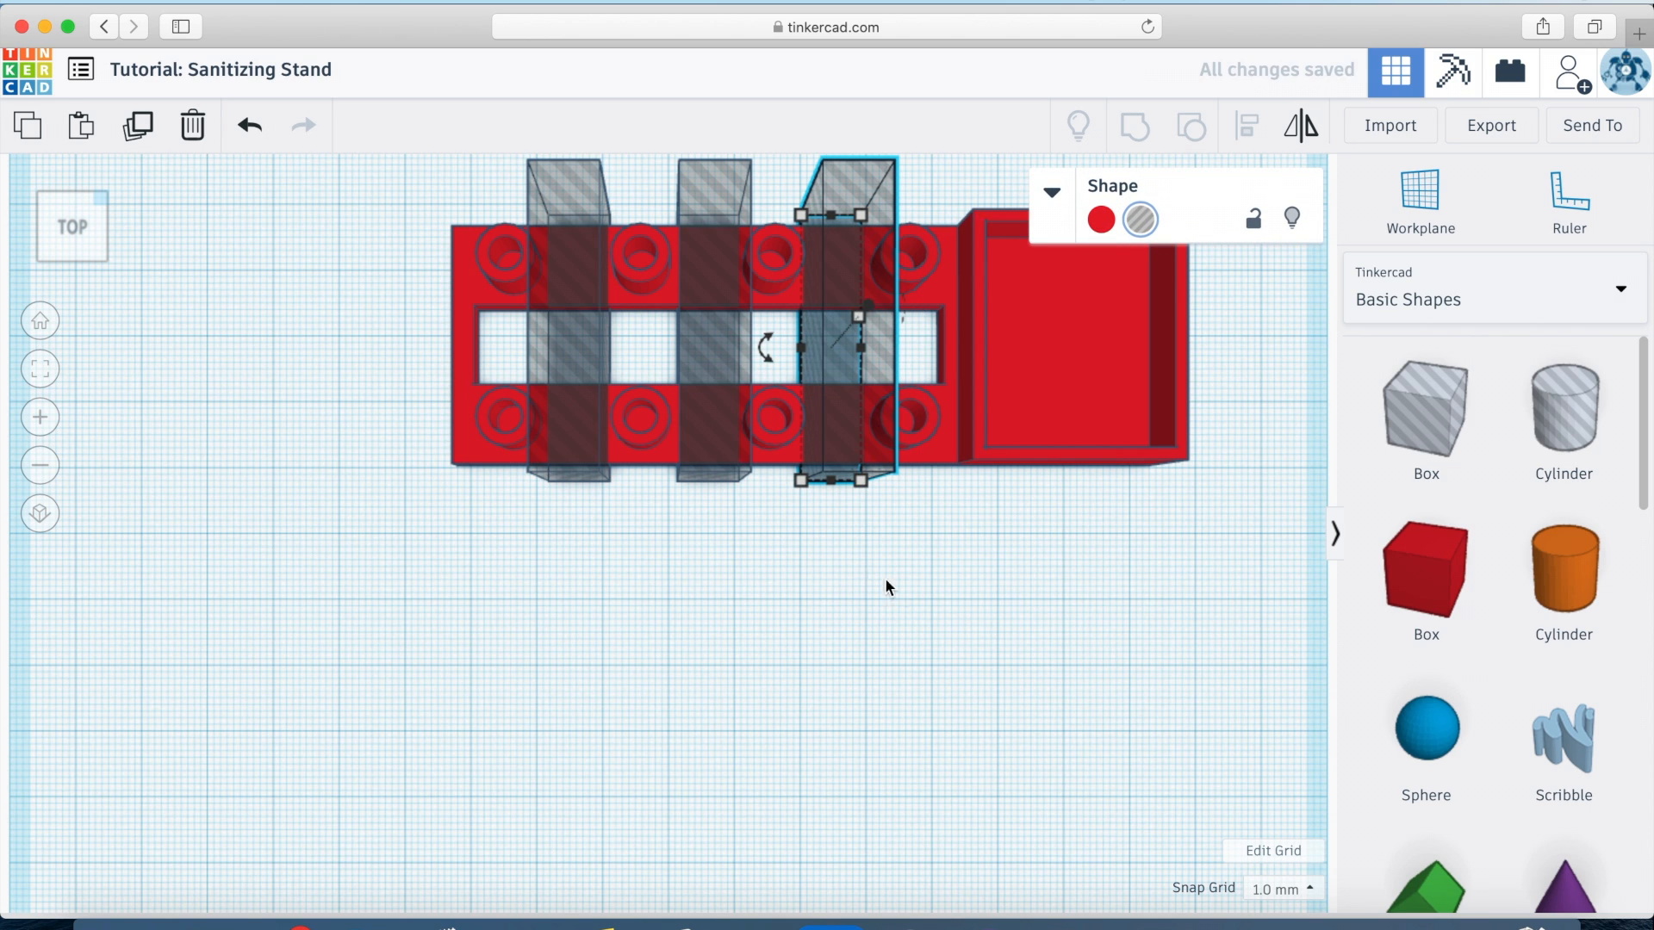
# - Group the stand with all three hole boxes to cut the grooves between the tubes, and view the result from the front
pyautogui.moveTo(871, 558); pyautogui.dragTo(503, 260)
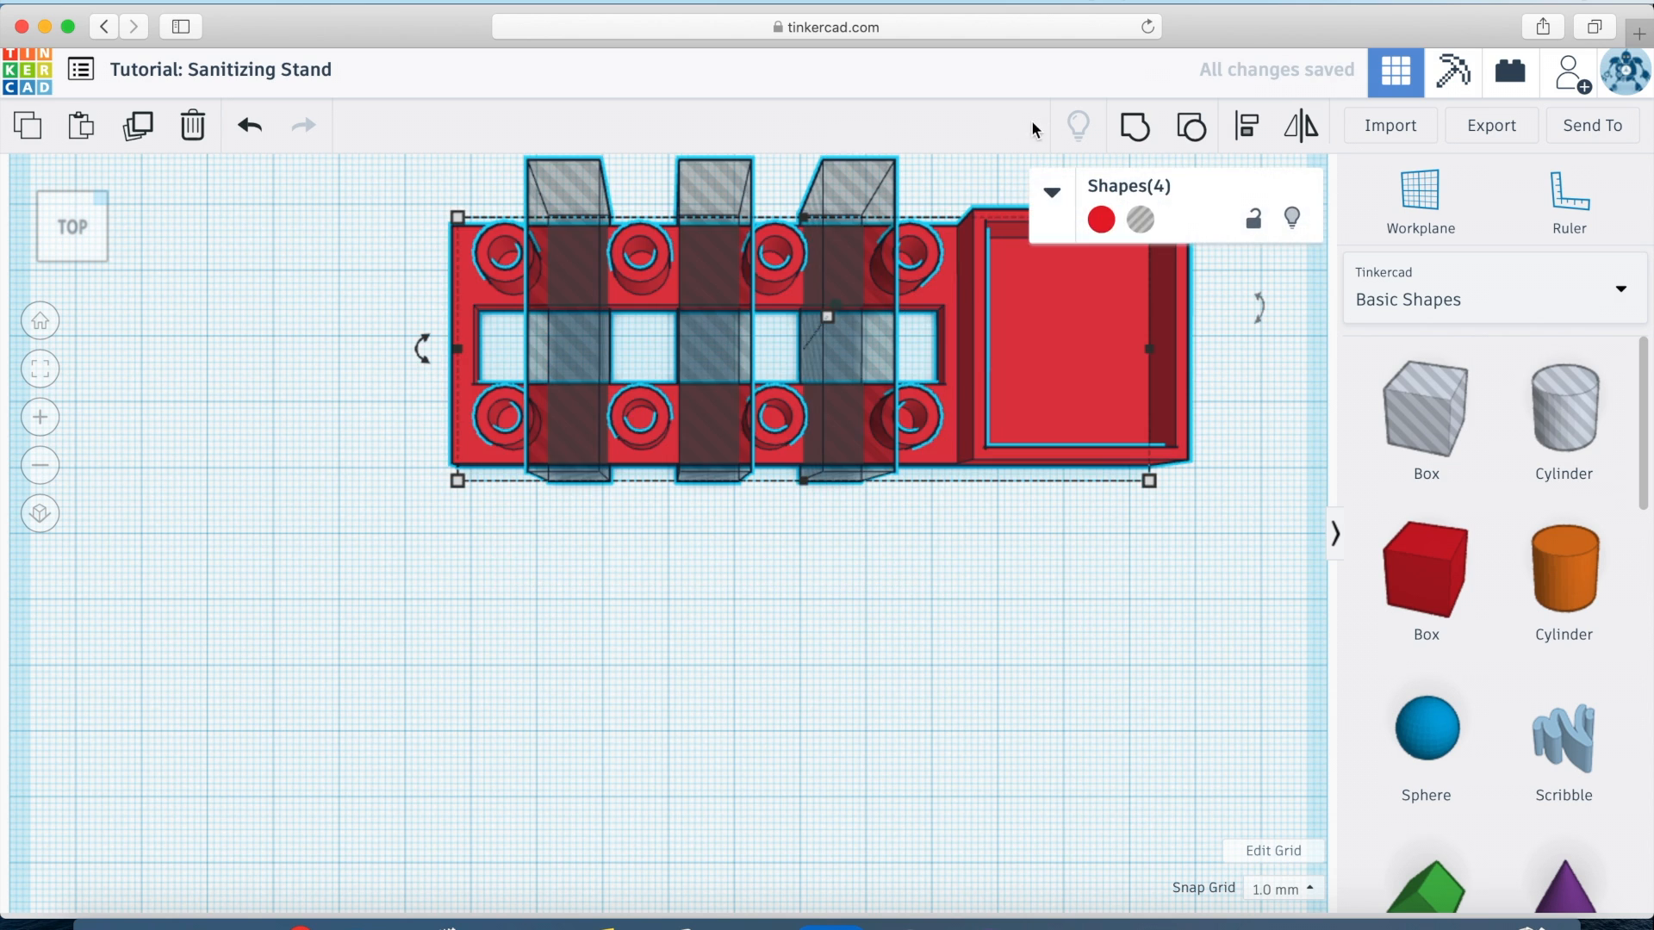
pyautogui.click(1131, 131)
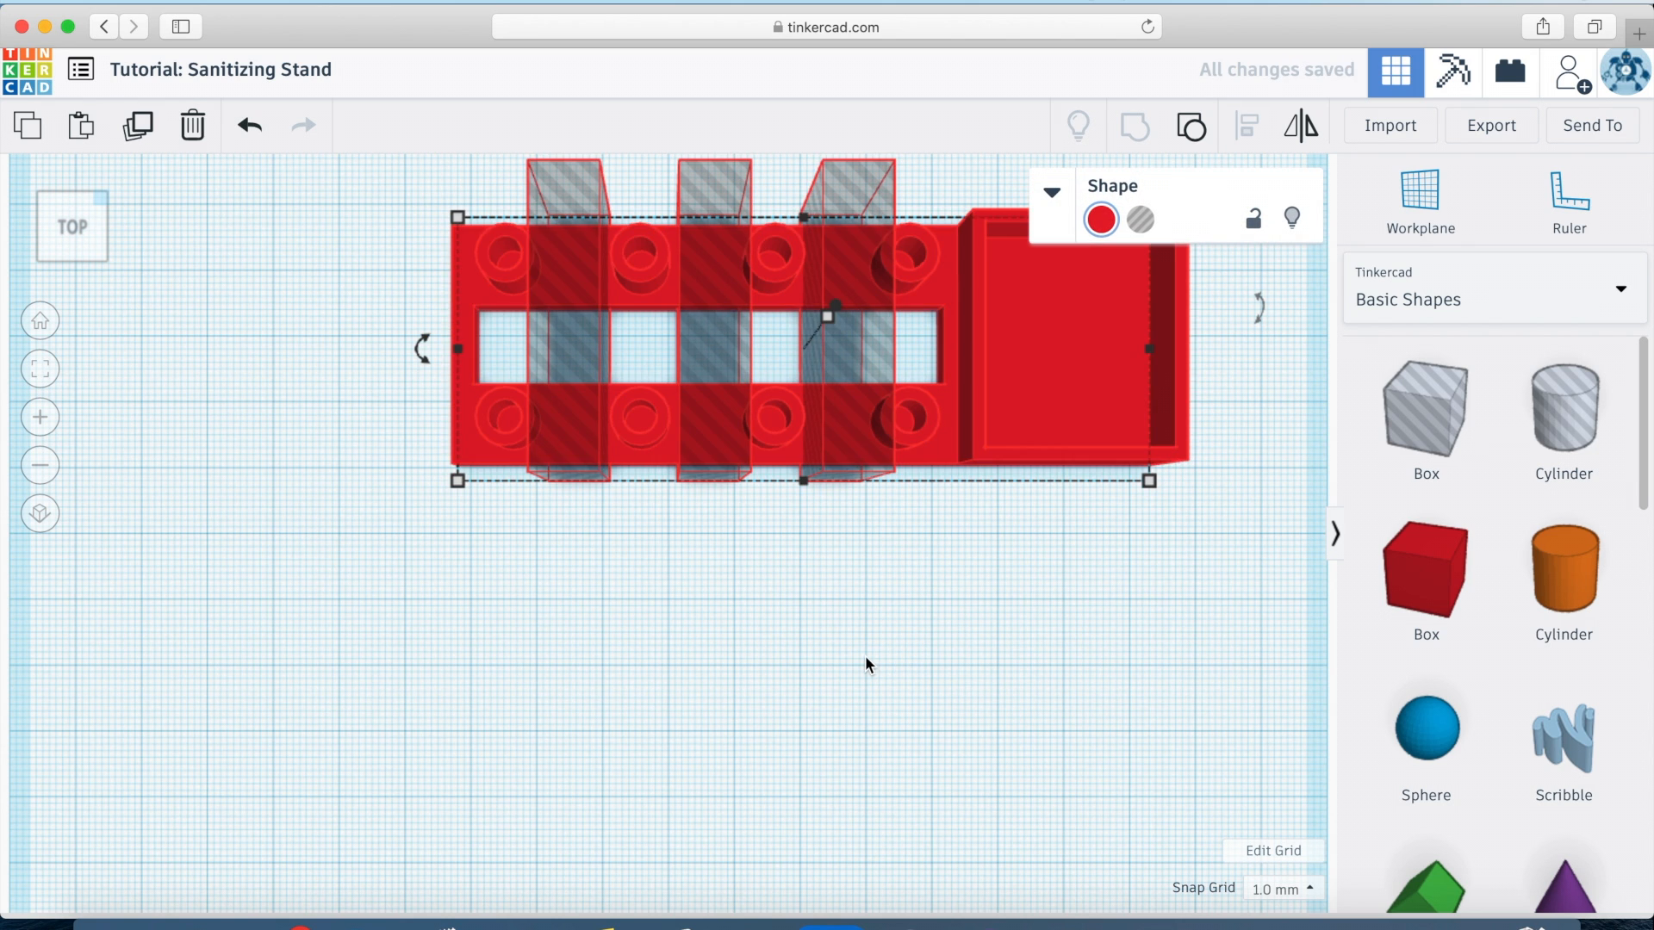
pyautogui.click(860, 653)
pyautogui.moveTo(861, 654); pyautogui.dragTo(839, 722, button='right')
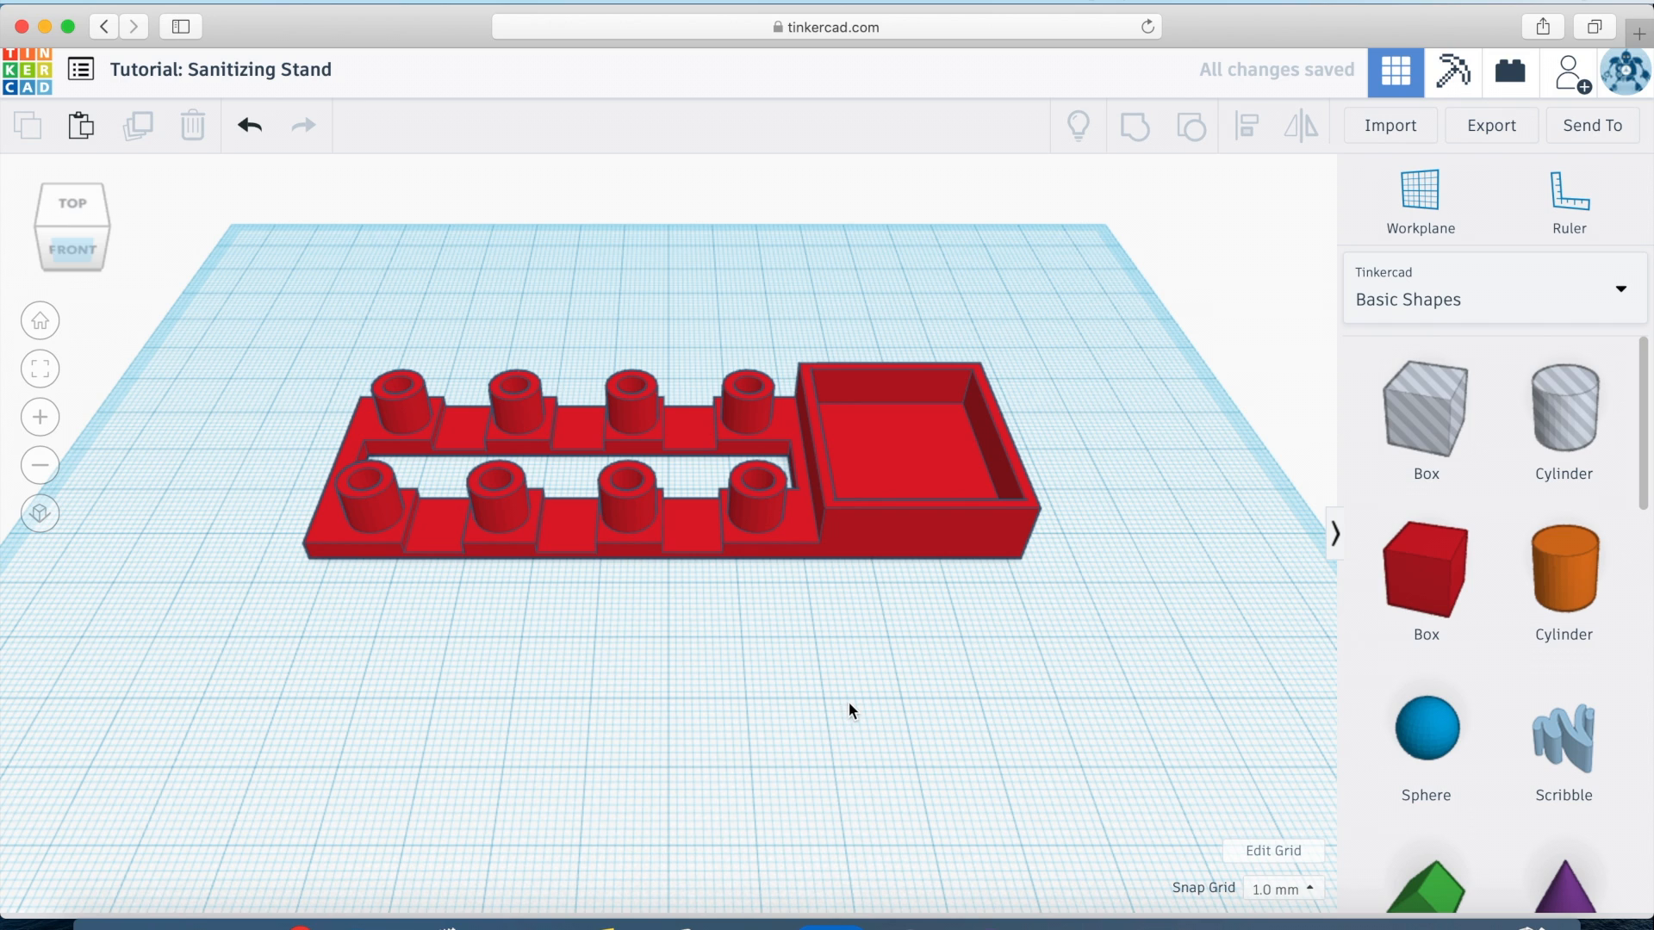